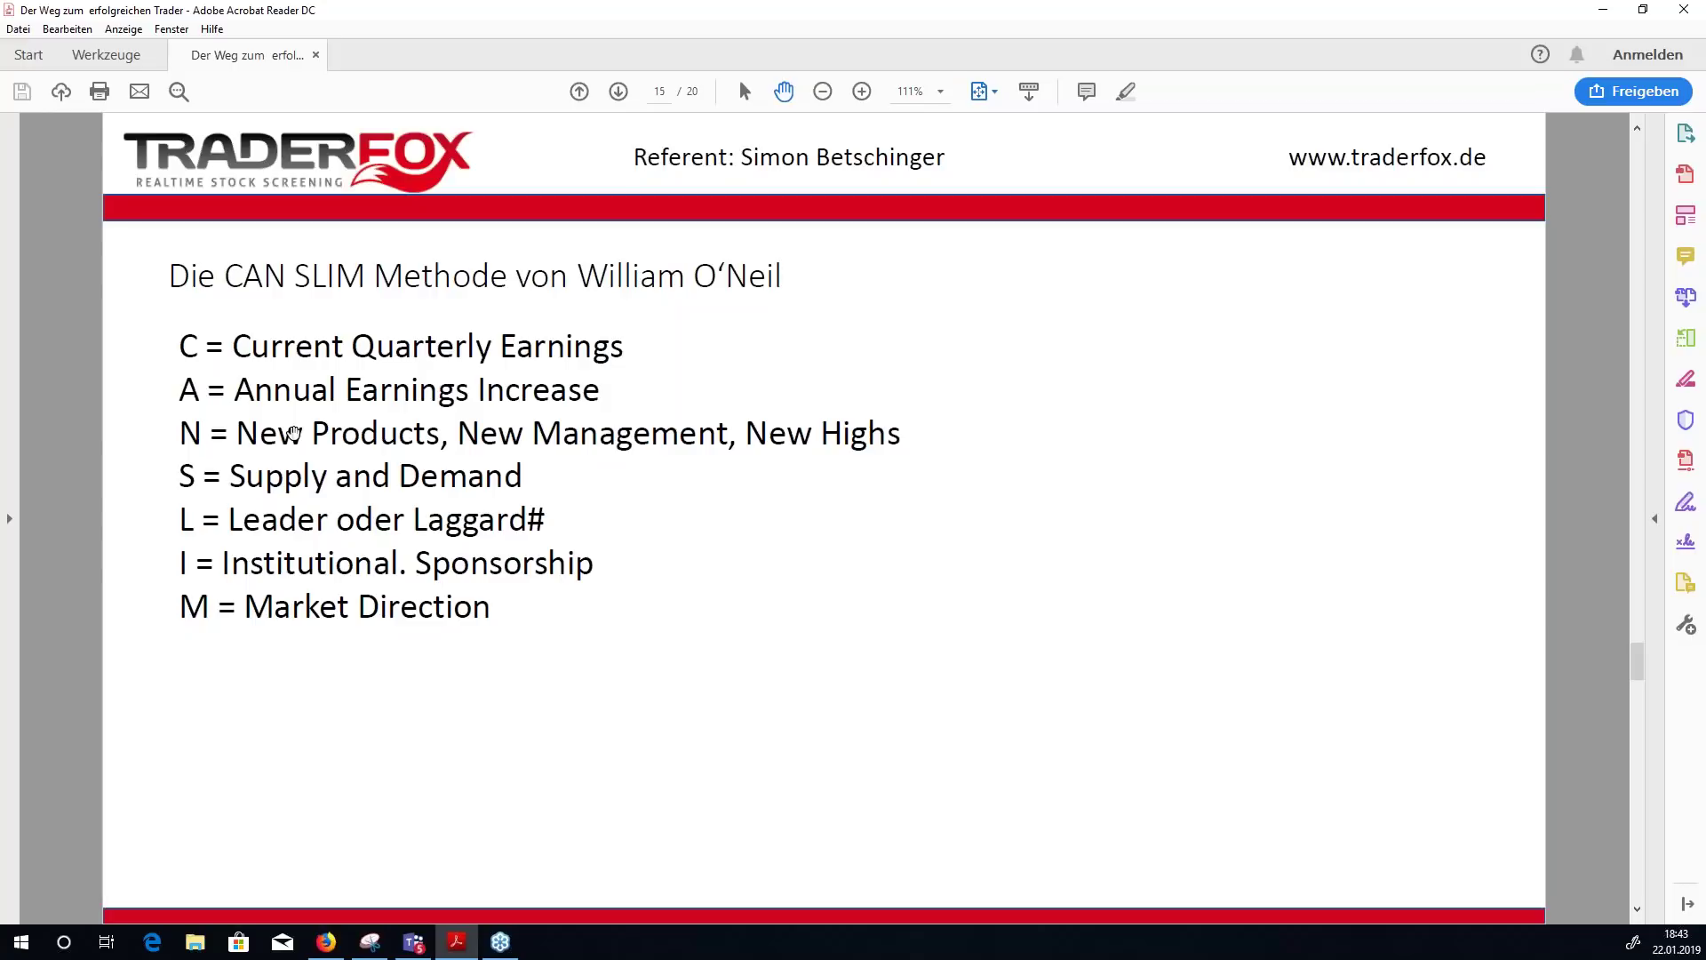
- Switch from the presentation to Firefox and open rankings.traderfox.com in a new tab
scroll(296, 350, "down", 1)
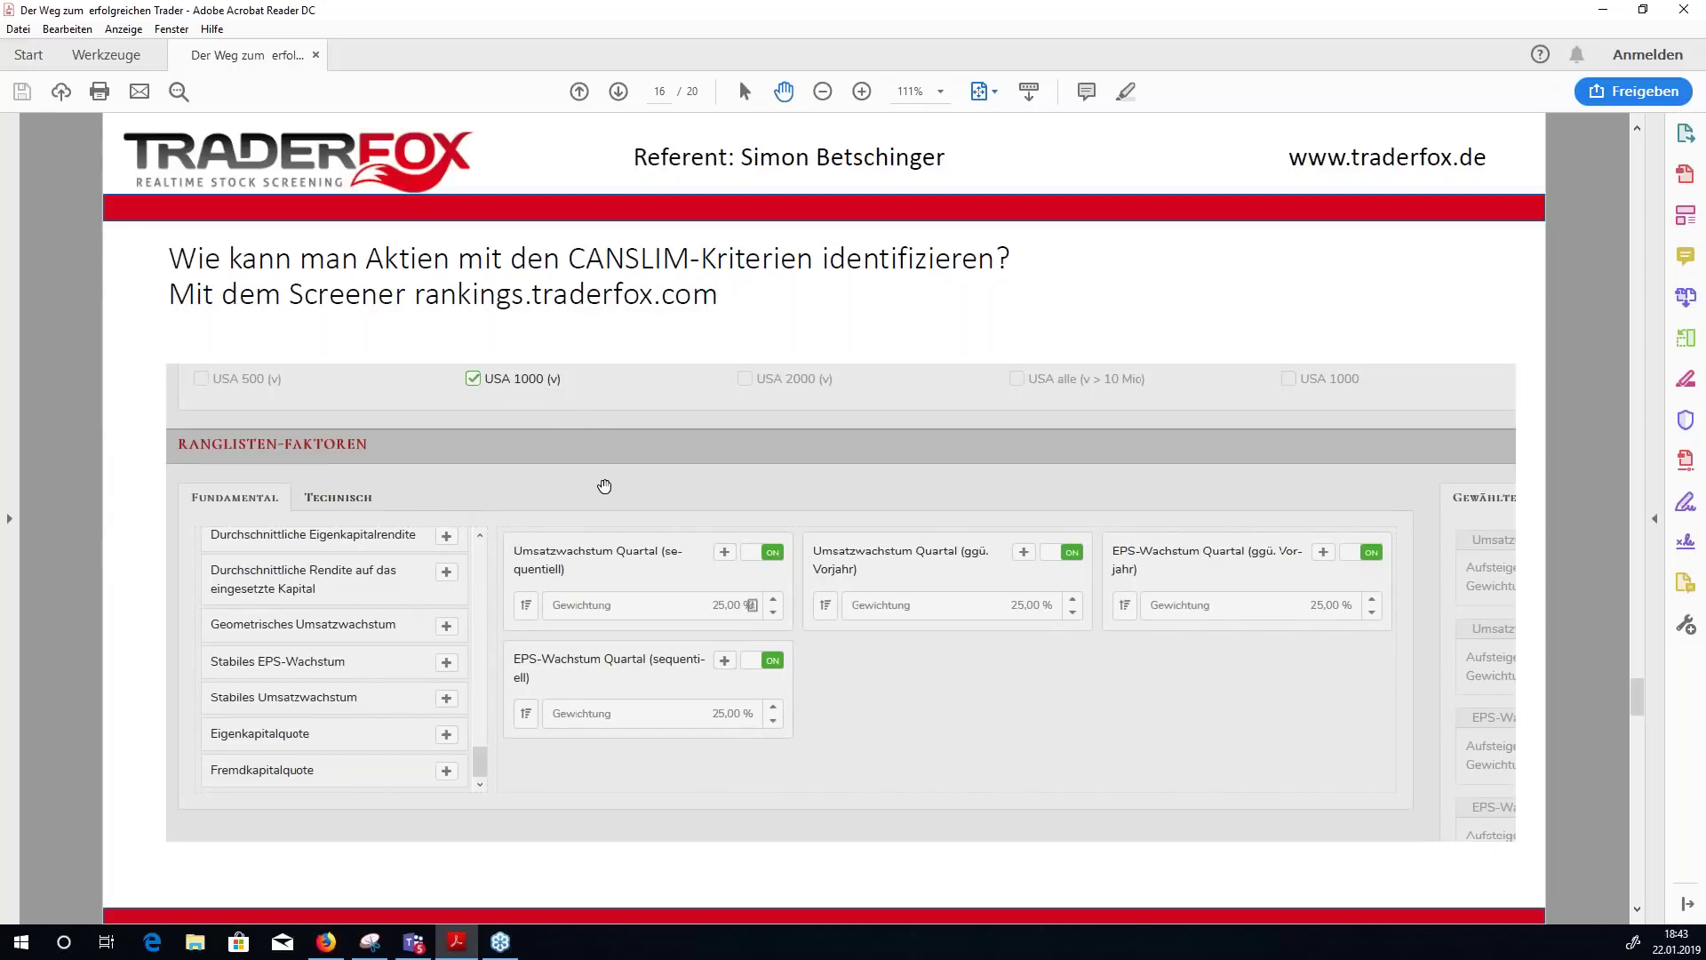
mouse_move(322, 952)
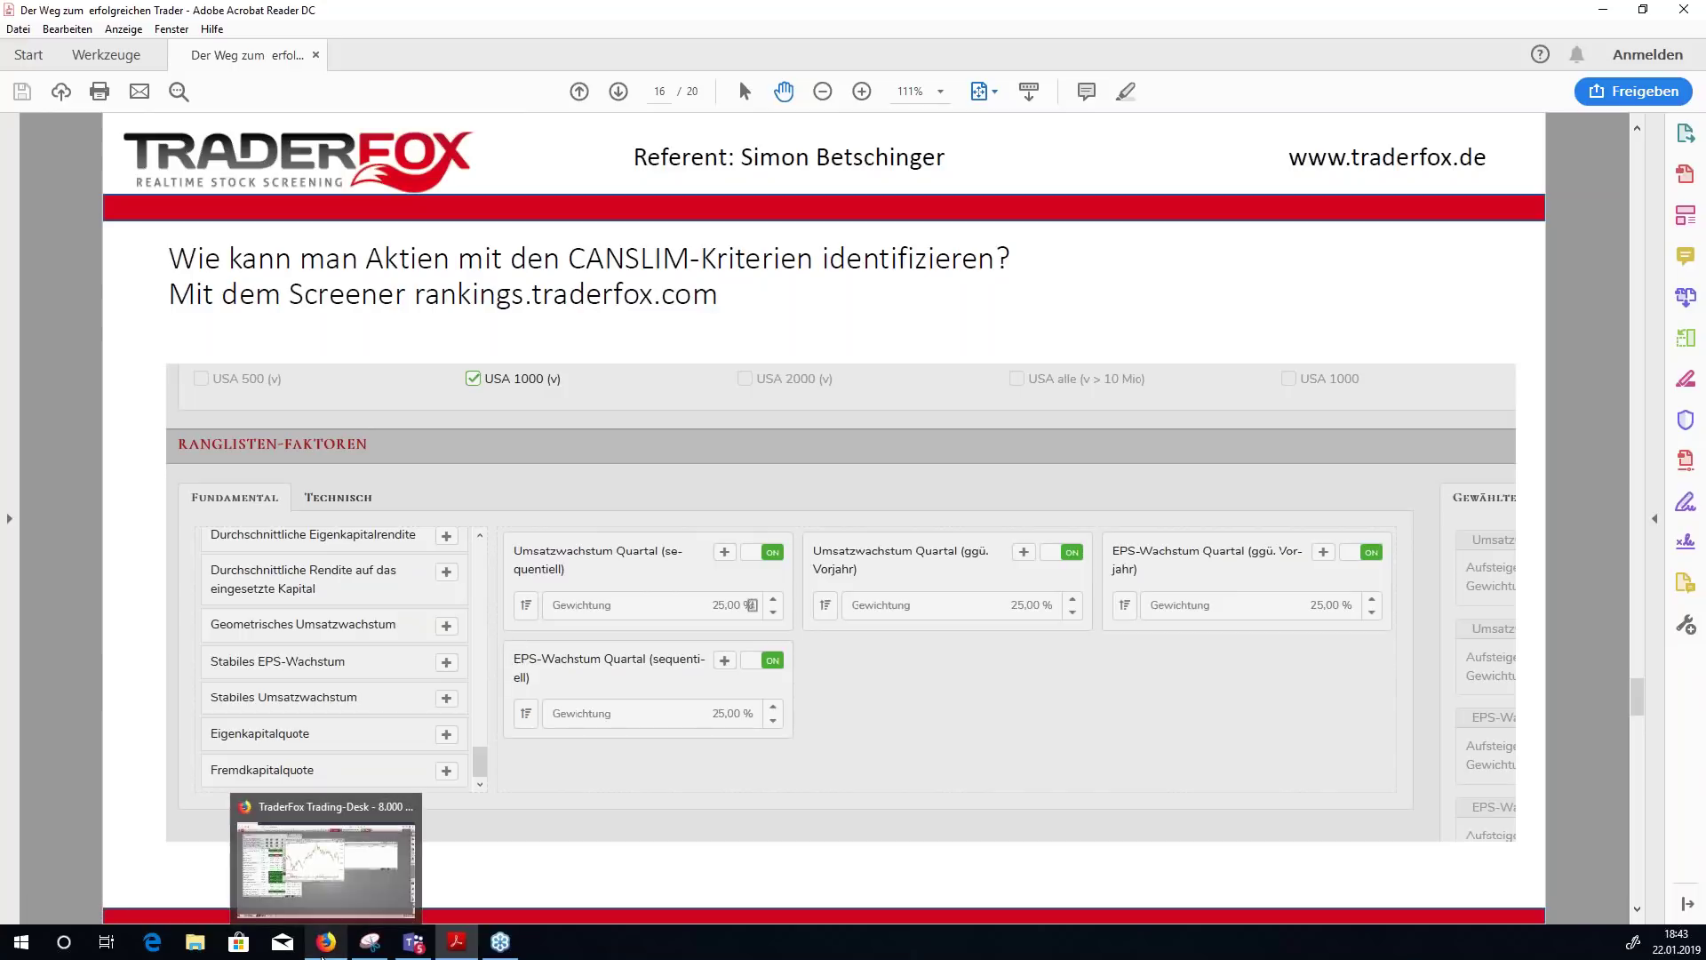
left_click(319, 884)
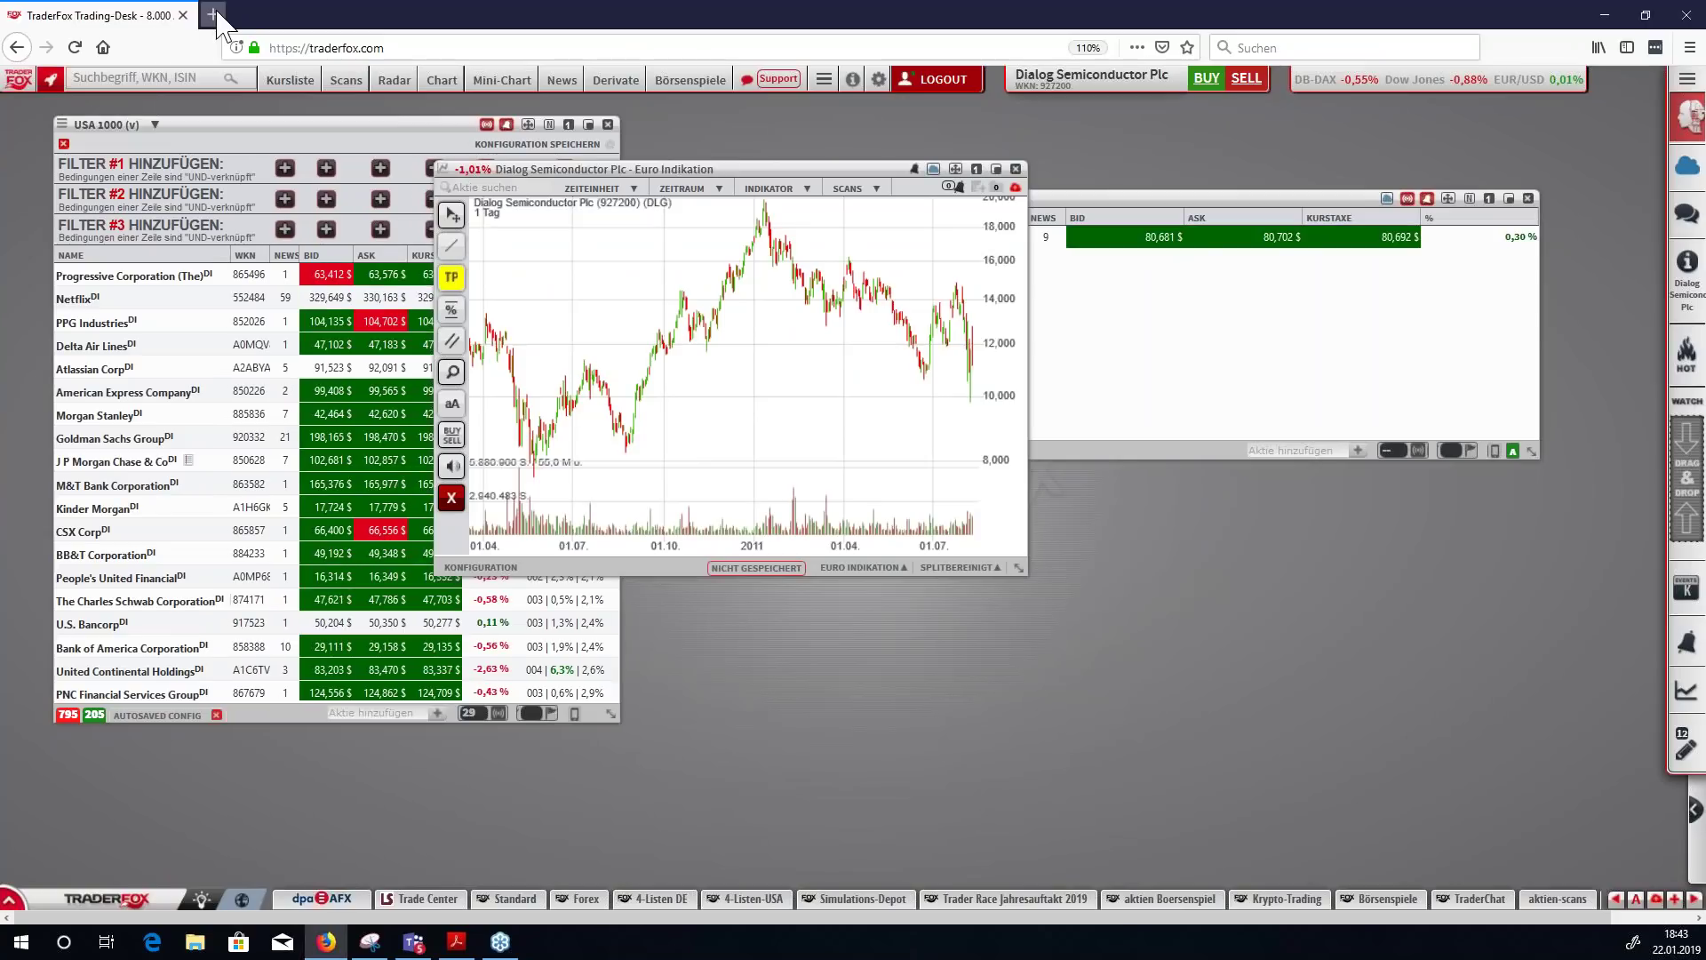
key("ctrl+t")
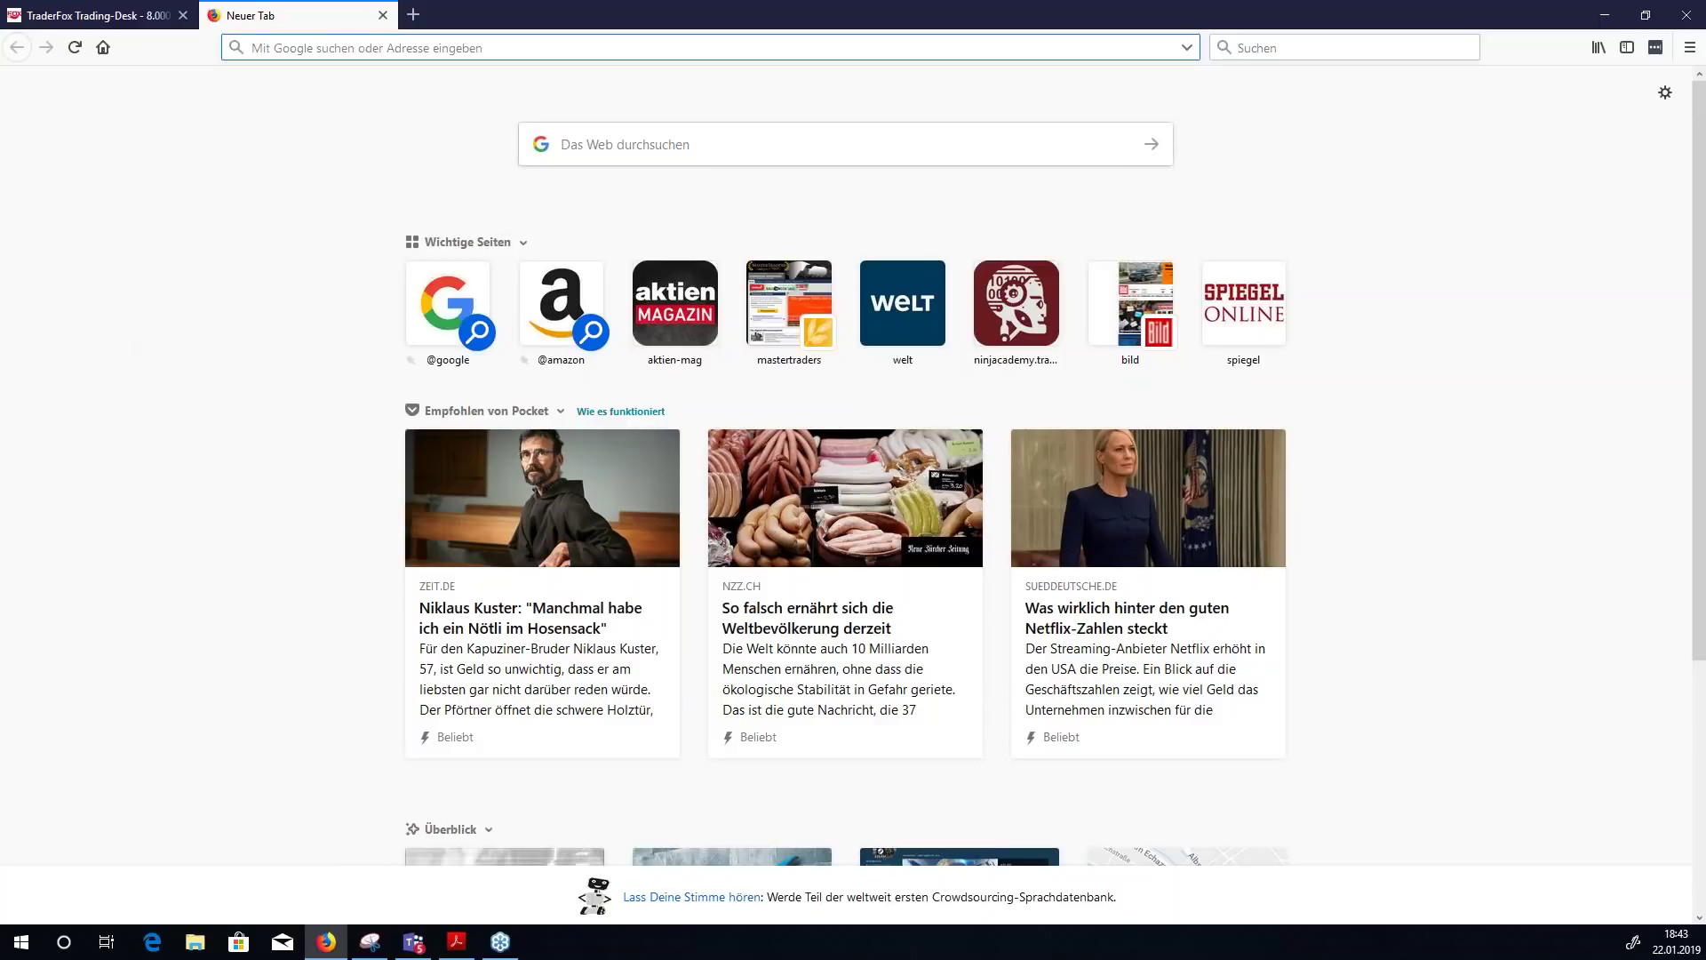
type("rankings.traderfox.com")
key("Return")
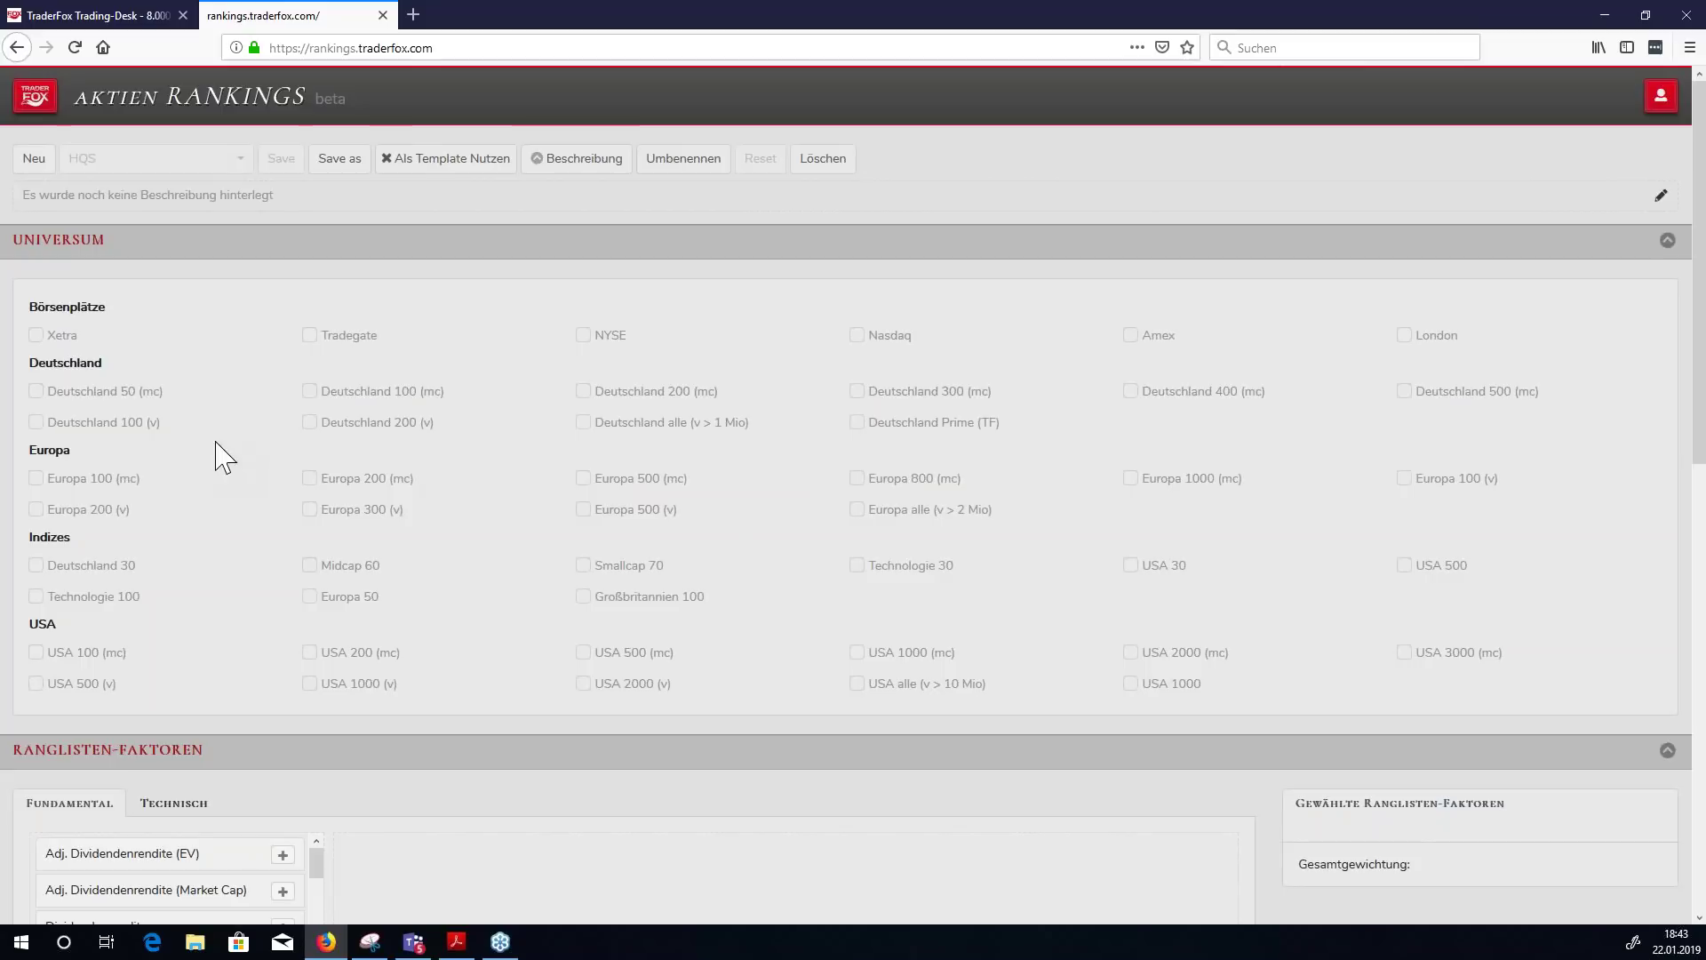
- Choose USA 1000 (v) as the stock universe for the ranking
scroll(177, 578, "down", 3)
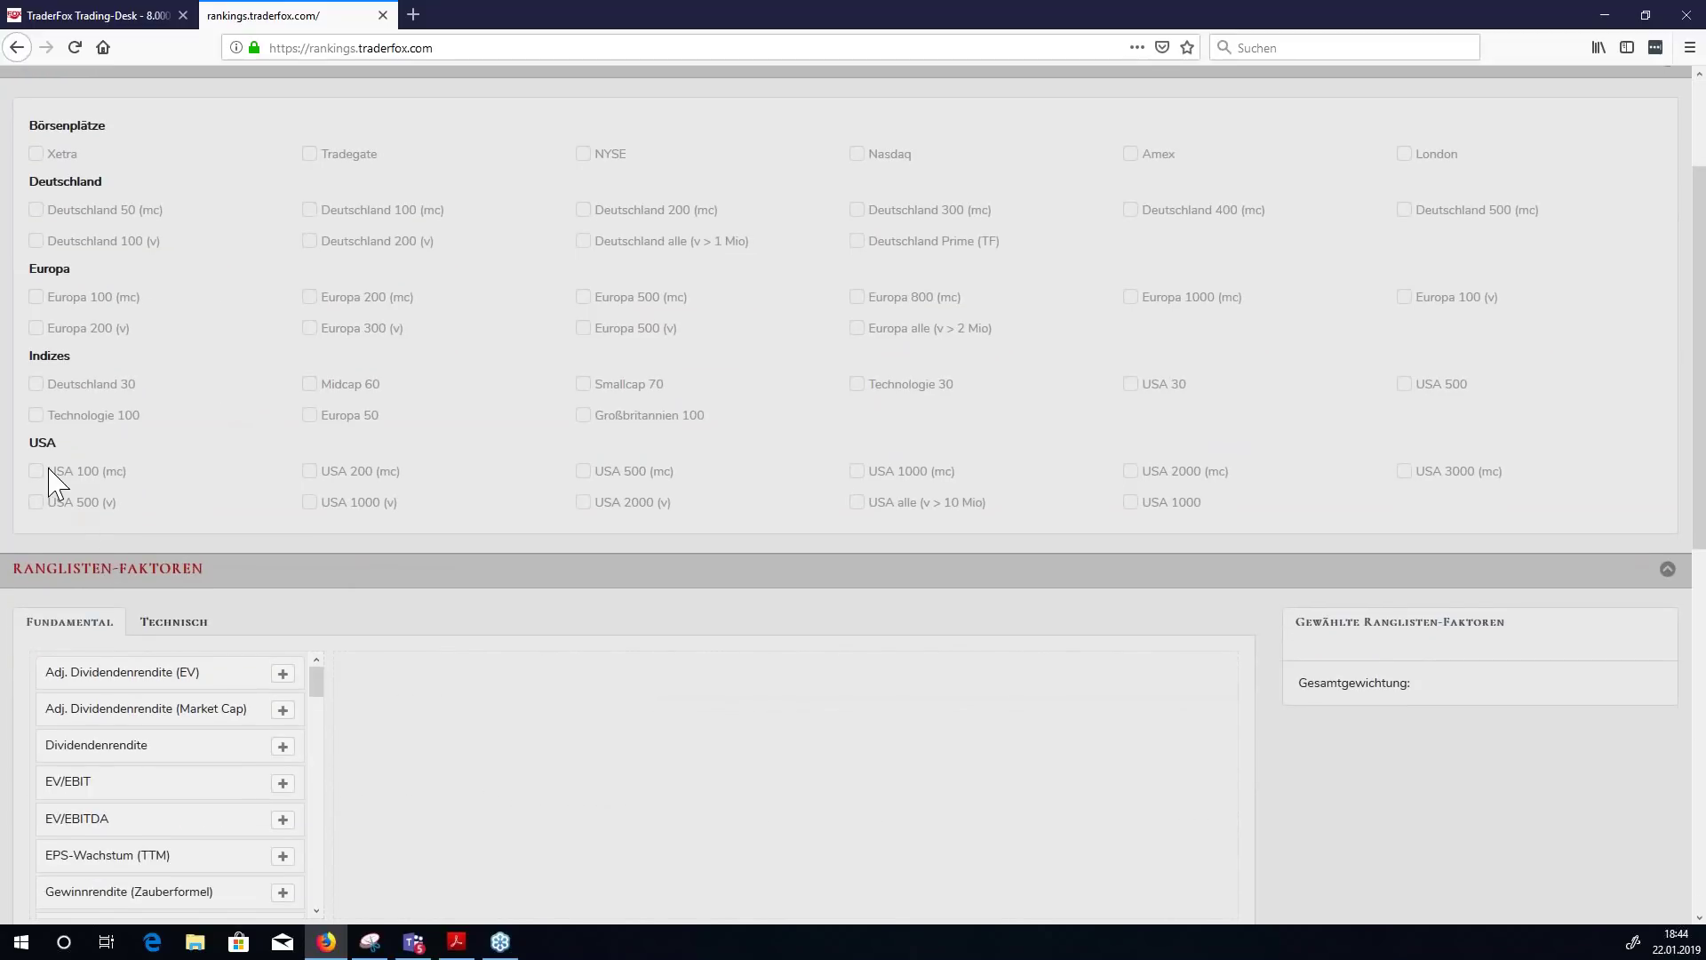
left_click(310, 502)
scroll(444, 498, "down", 6)
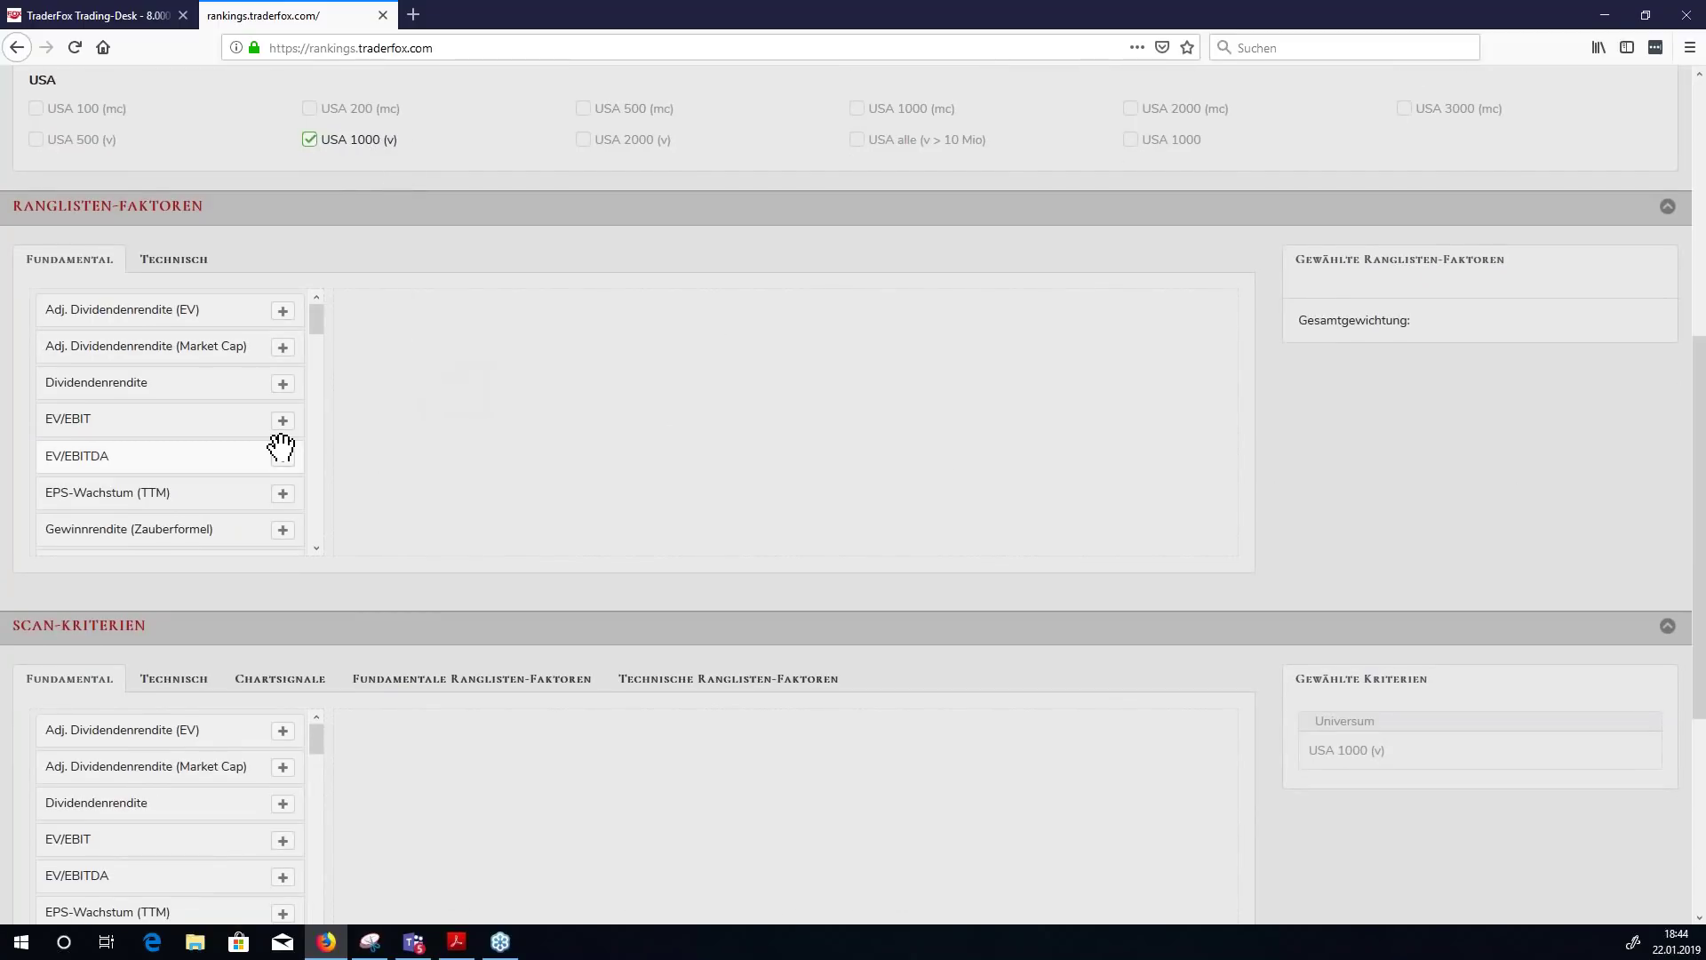
- Add EPS-Wachstum Quartal and Umsatzwachstum Quartal as fundamental ranking factors, each in the sequentiell and ggü. Vorjahr variants
scroll(282, 516, "down", 1)
scroll(282, 516, "down", 7)
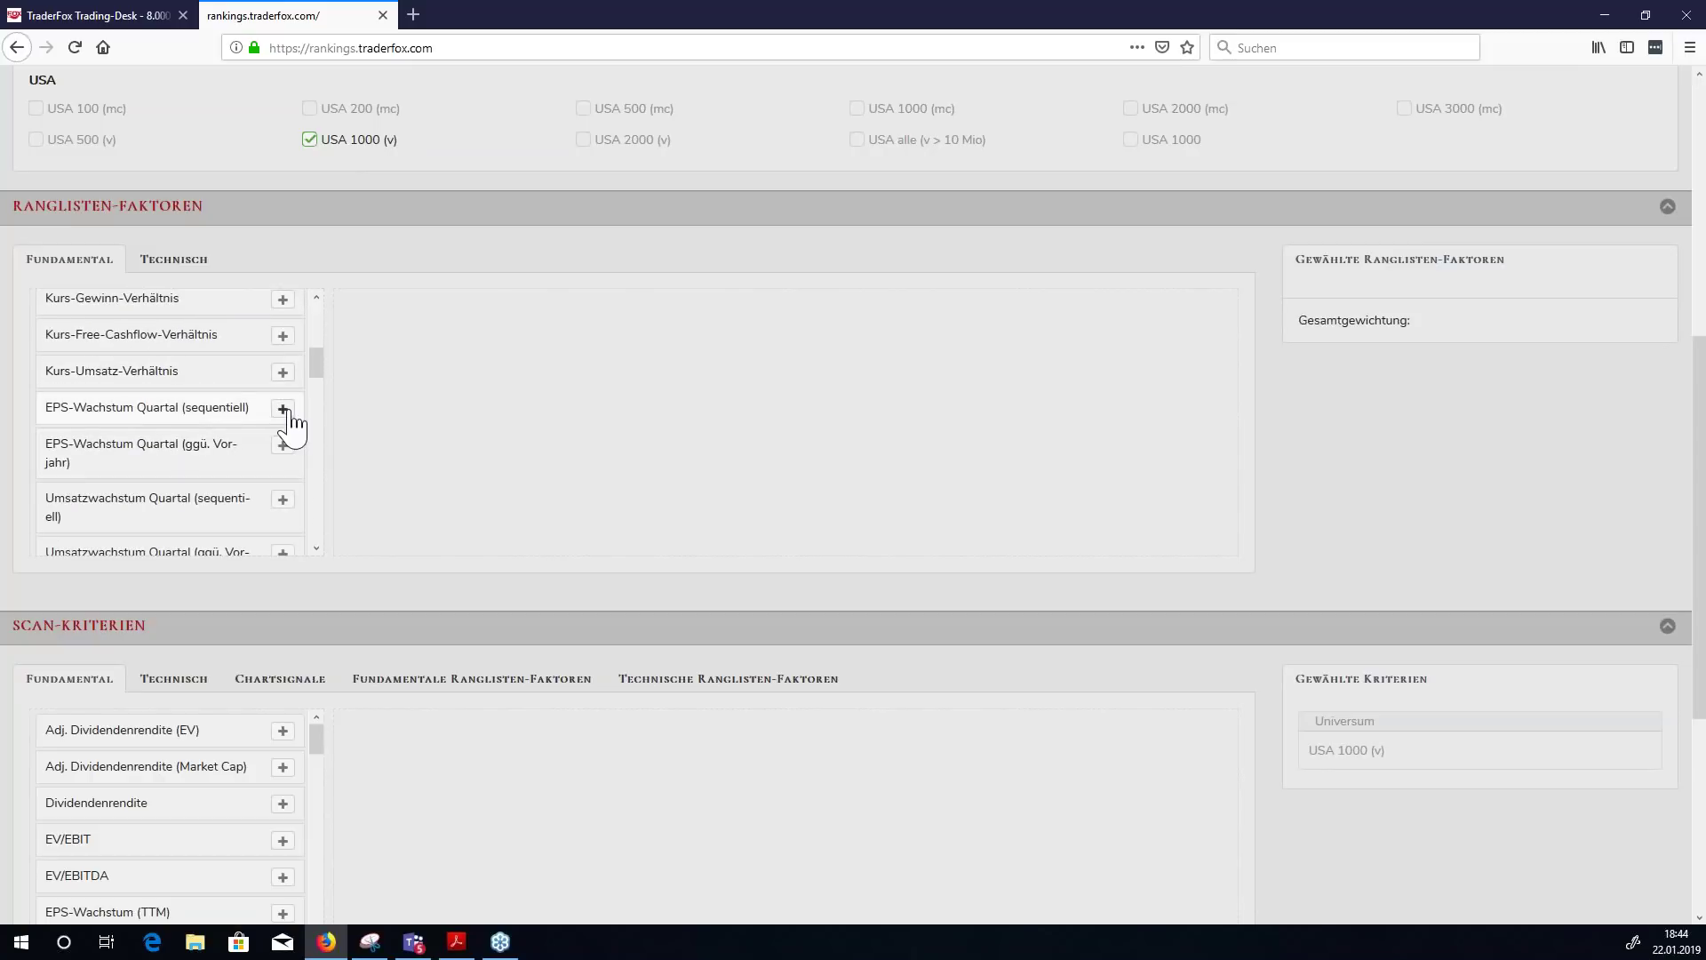
left_click(282, 409)
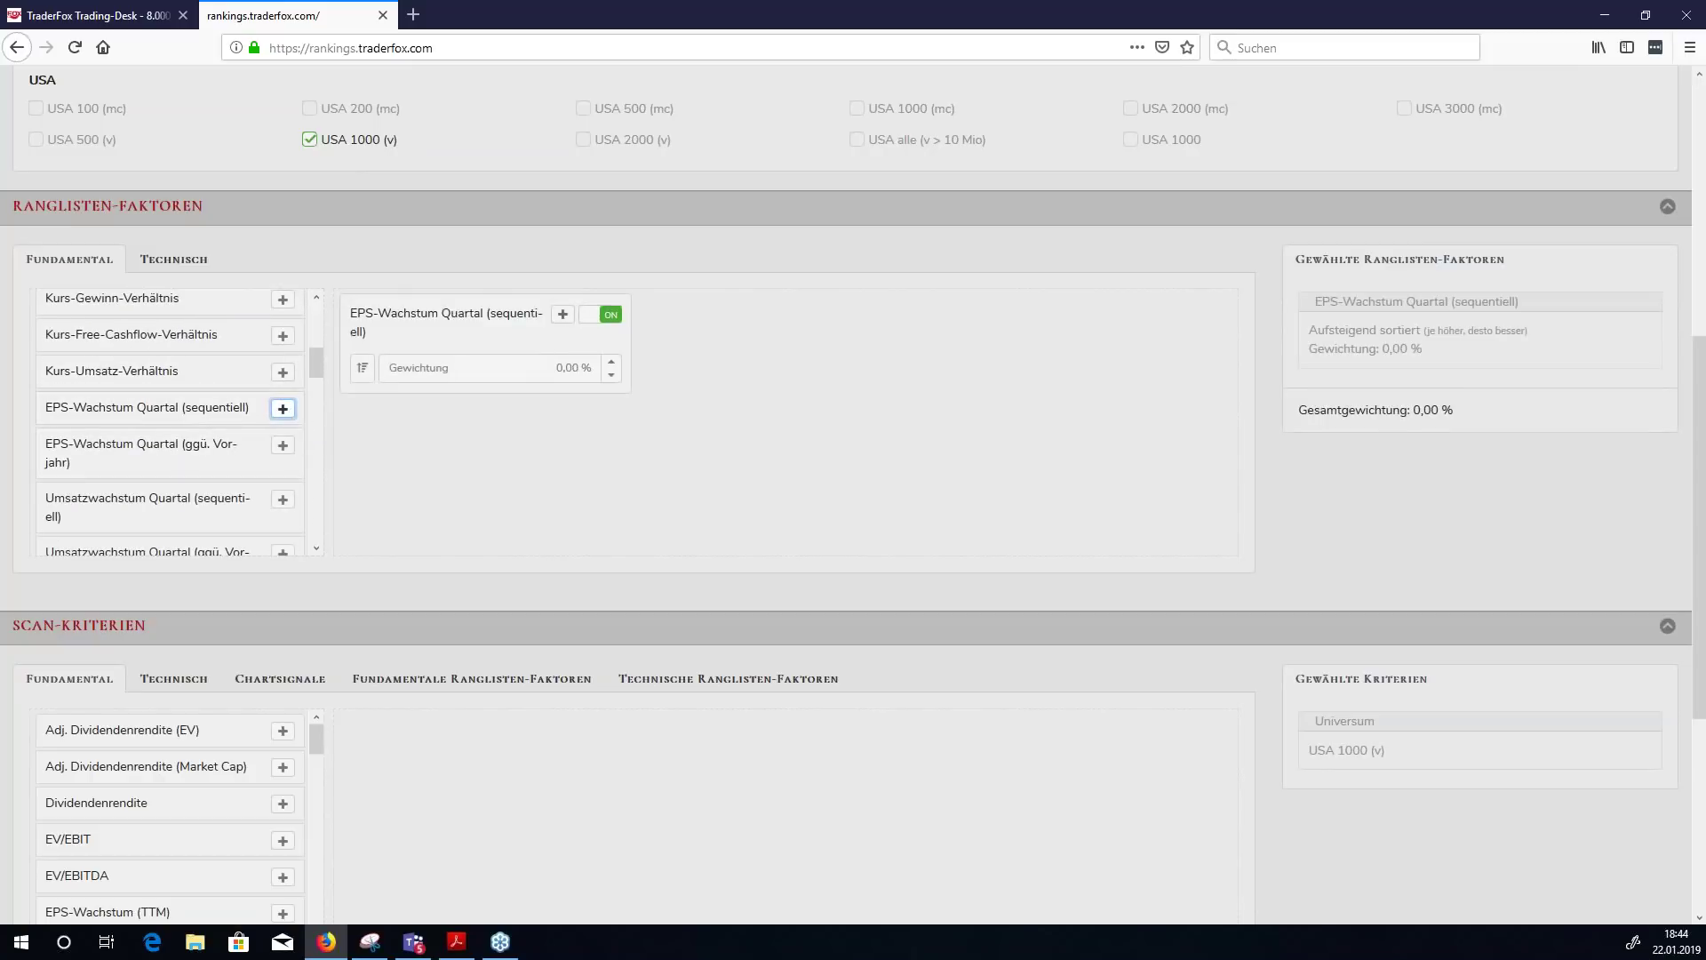
left_click(283, 447)
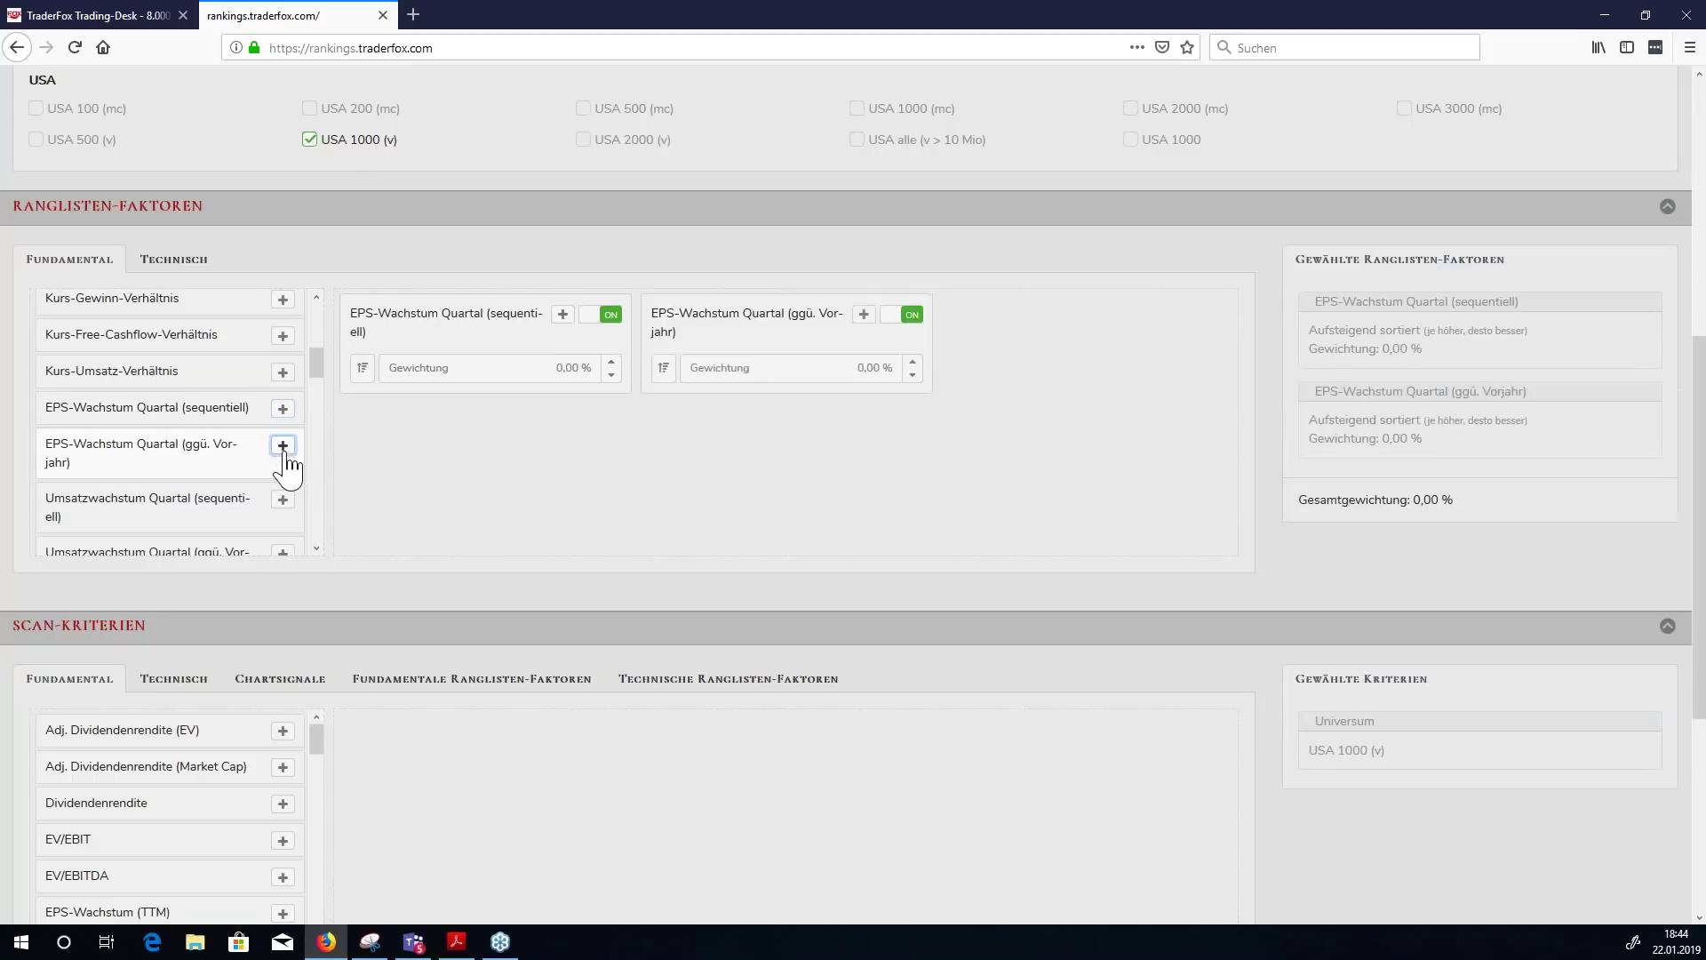
scroll(210, 507, "down", 2)
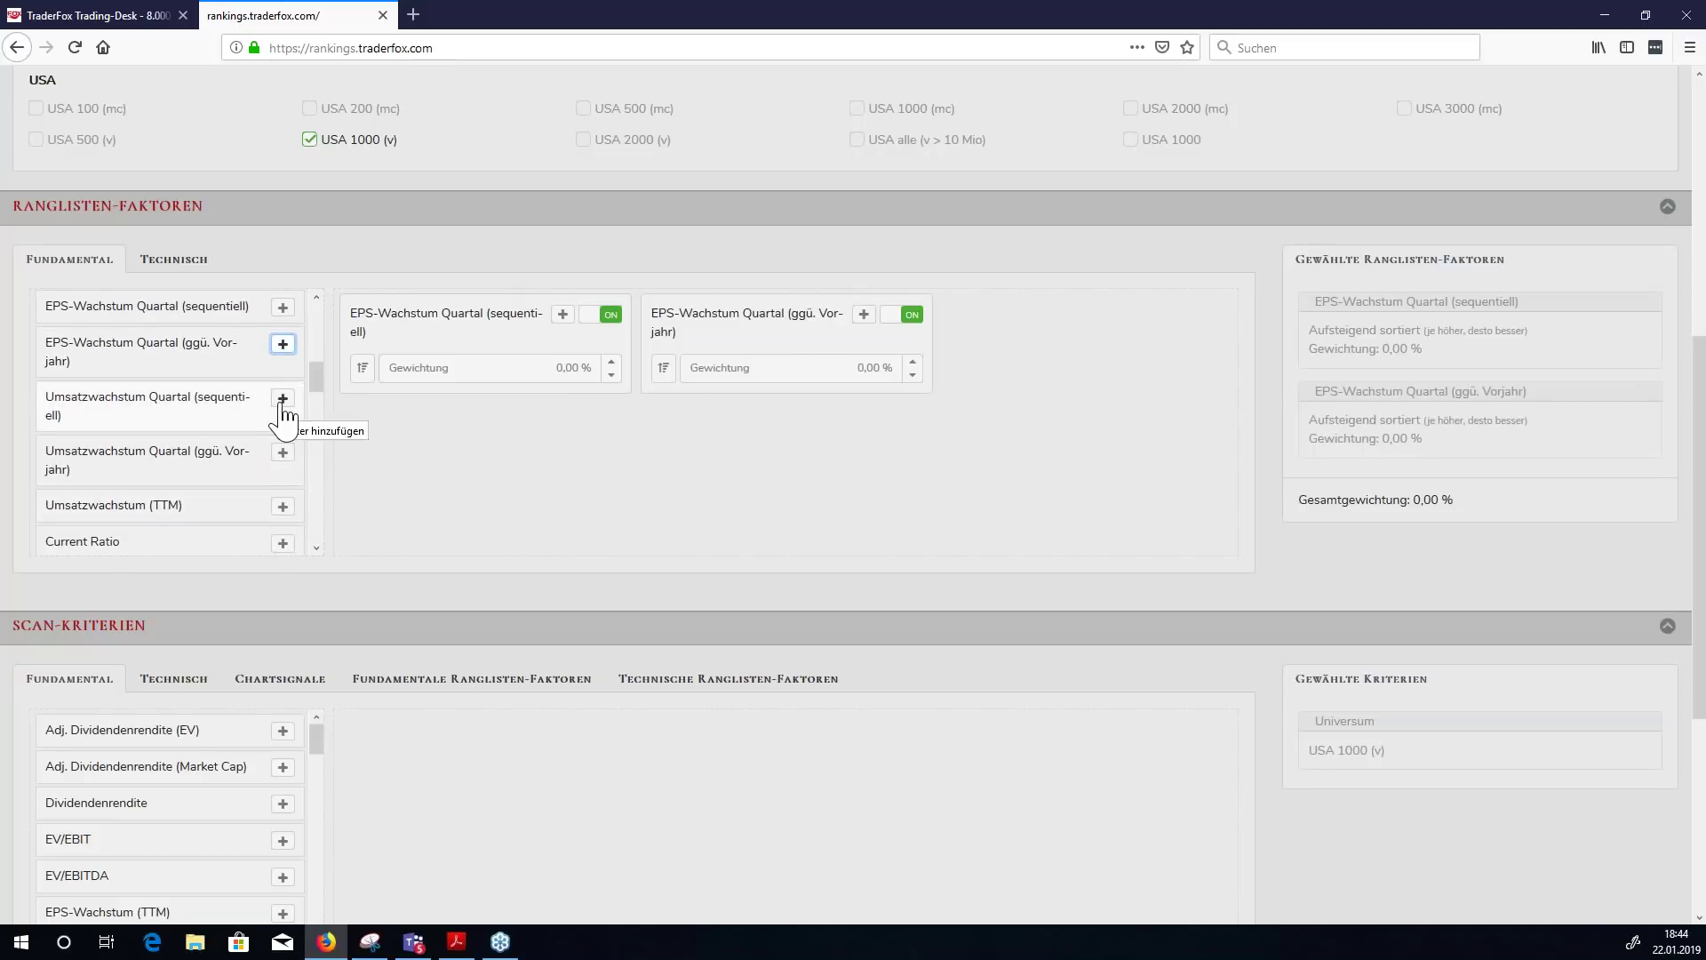
left_click(282, 400)
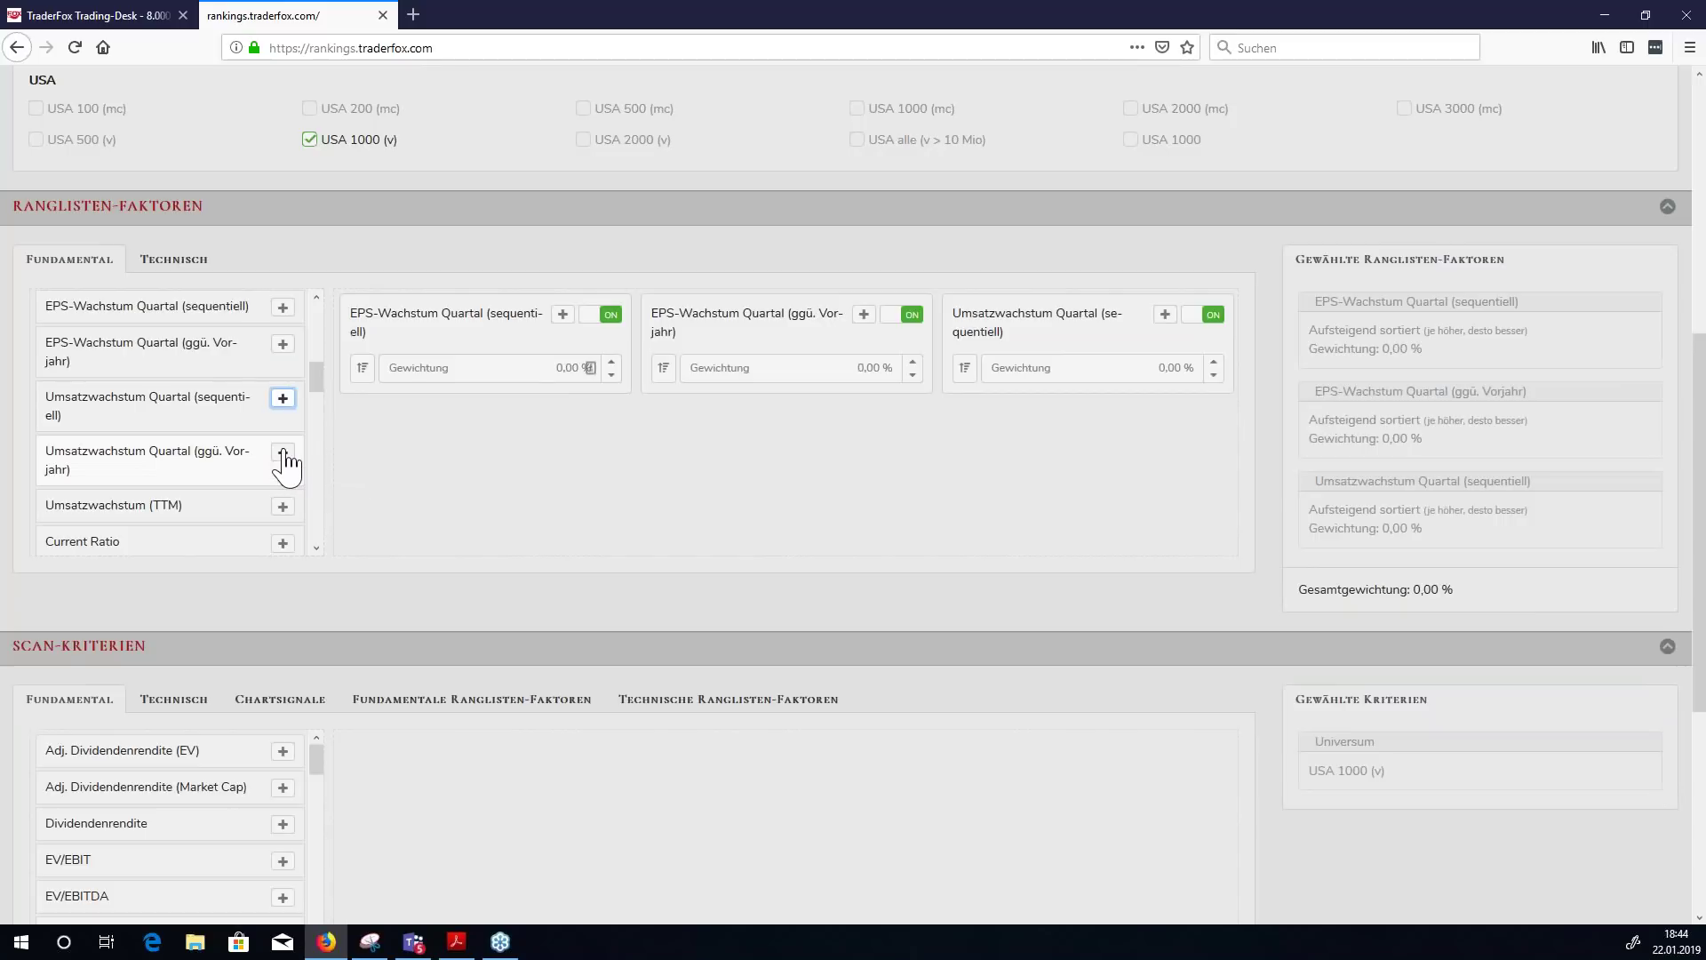
left_click(283, 454)
- Set the weighting of each of the four EPS and revenue growth ranking factors to 25 %
left_click(555, 368)
type("25")
left_click(778, 368)
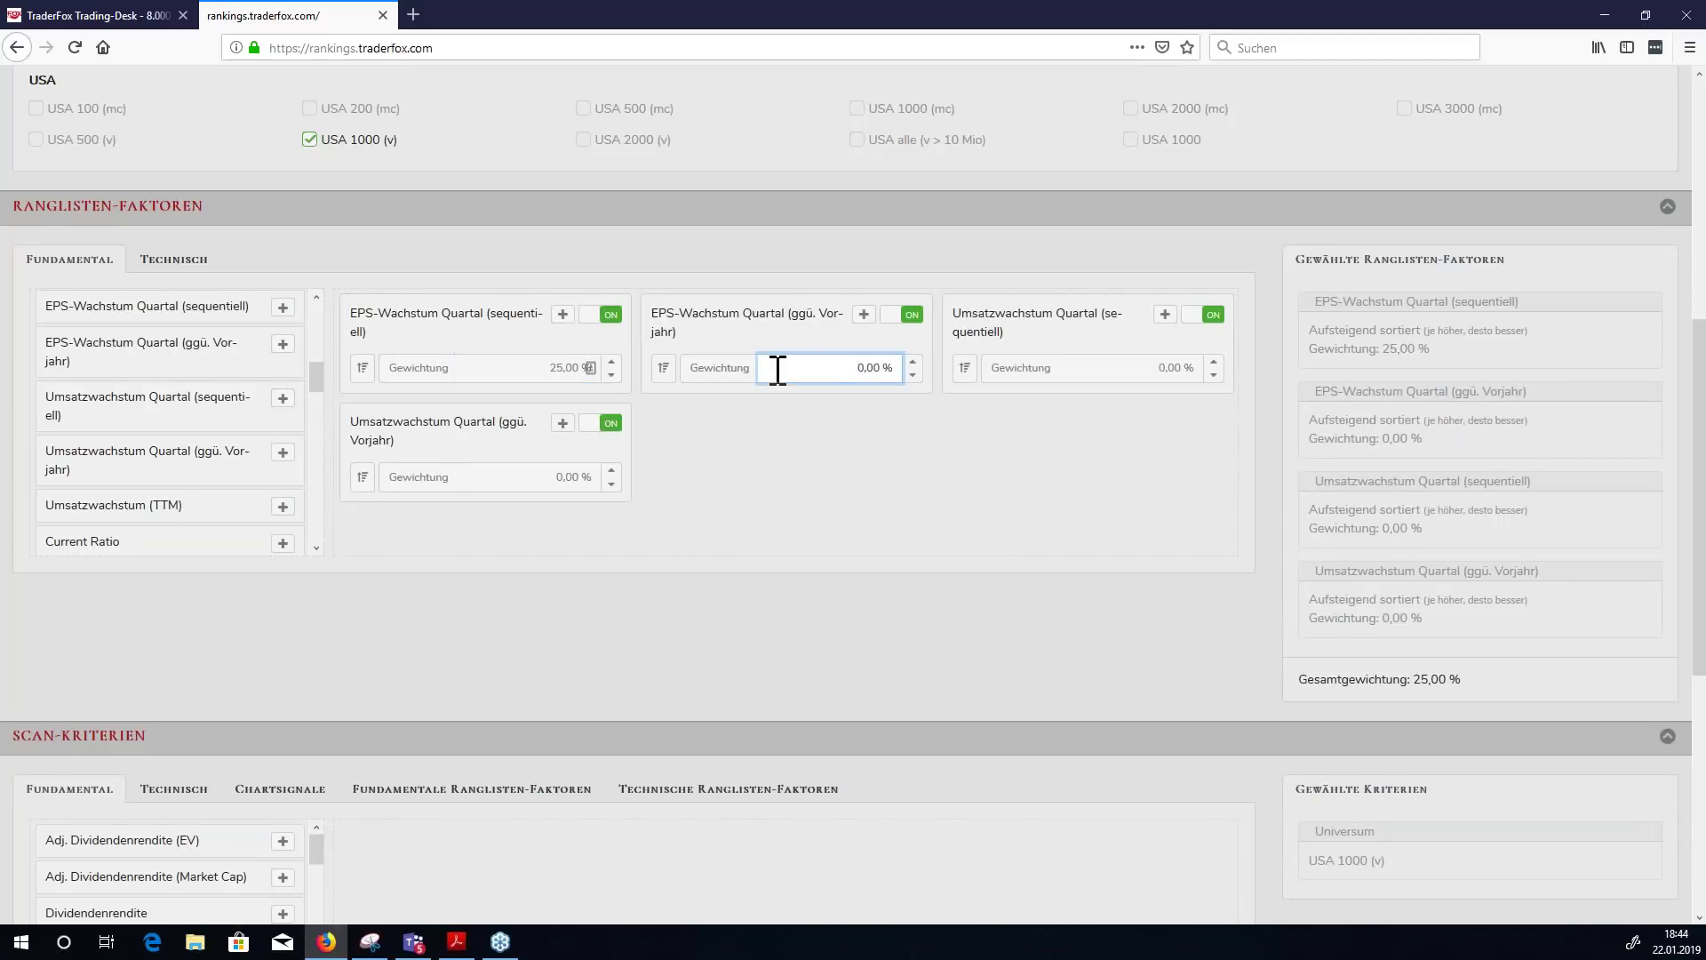
type("25")
left_click(1115, 367)
type("25")
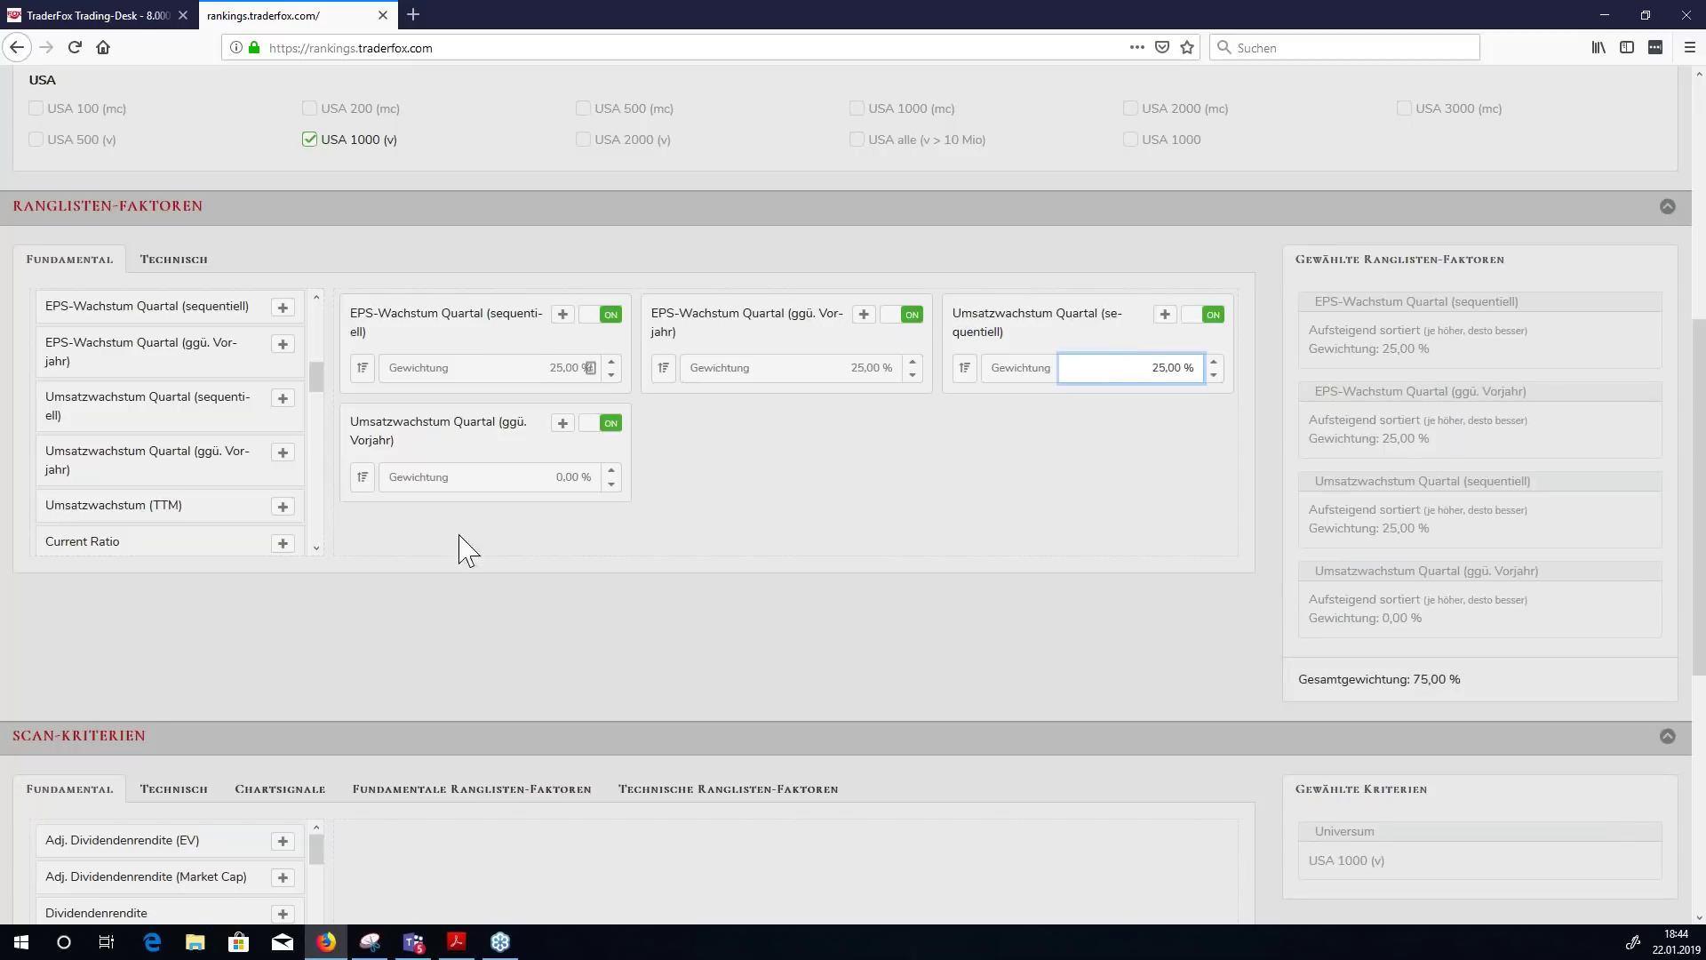
left_click(525, 477)
type("25")
left_click(742, 507)
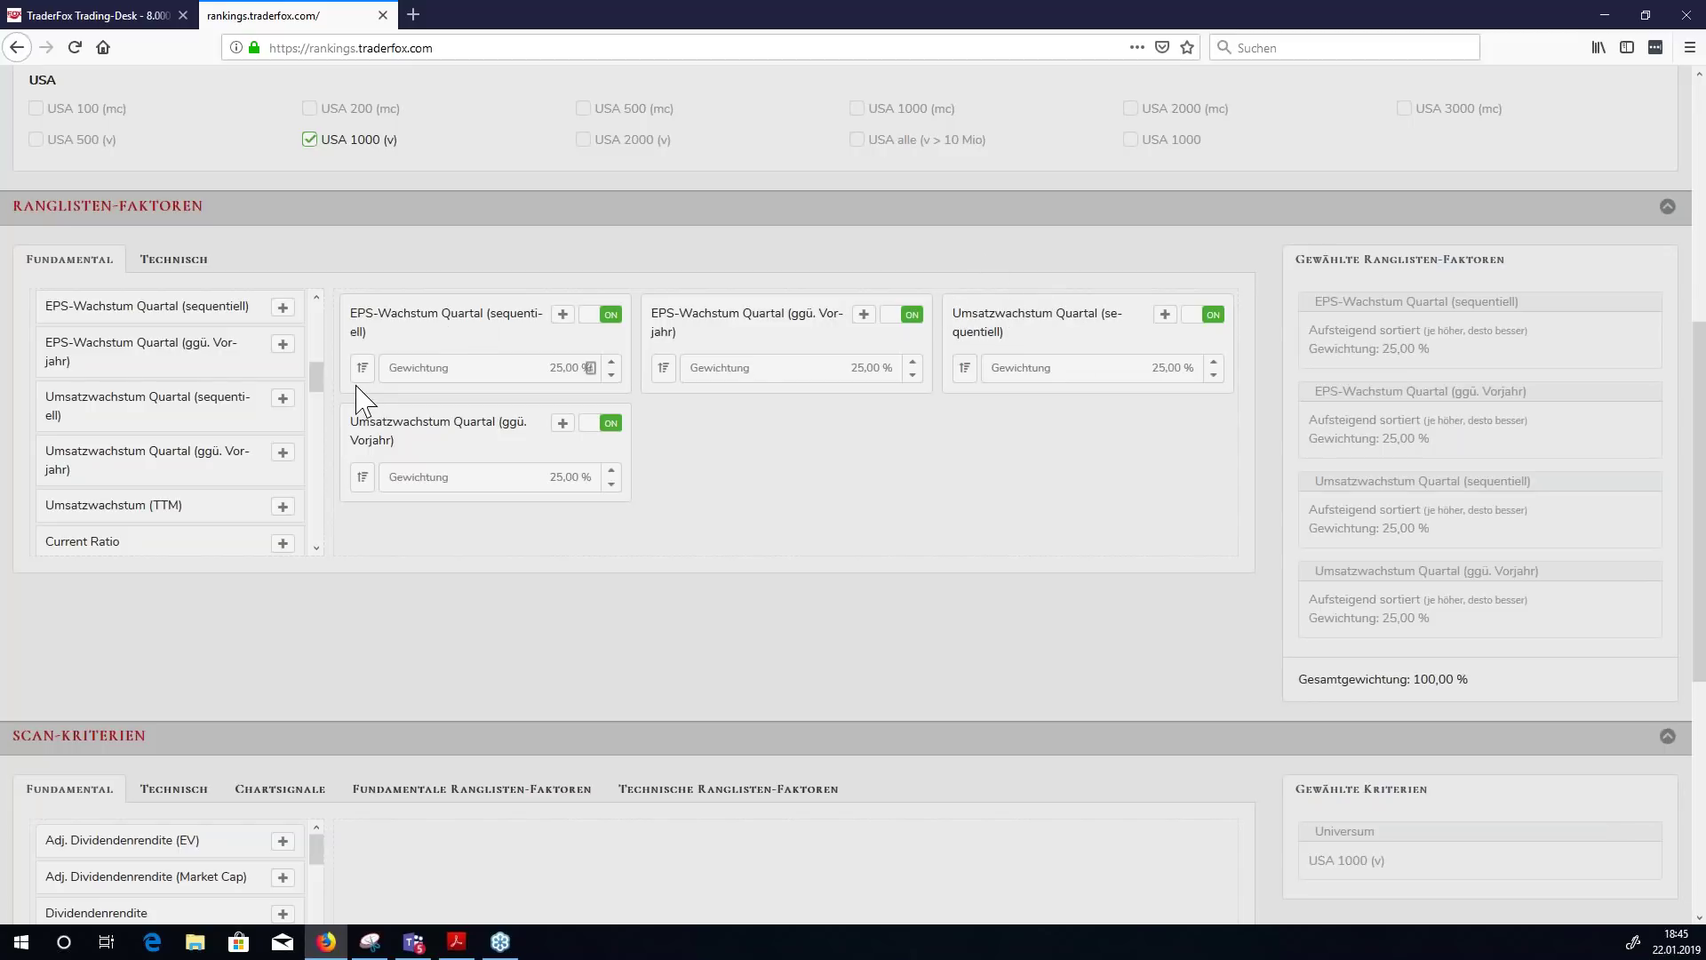
- Add the technical scan criterion Abstand vom Hoch and set its upper limit to 5 %
scroll(286, 560, "down", 1)
scroll(286, 560, "down", 4)
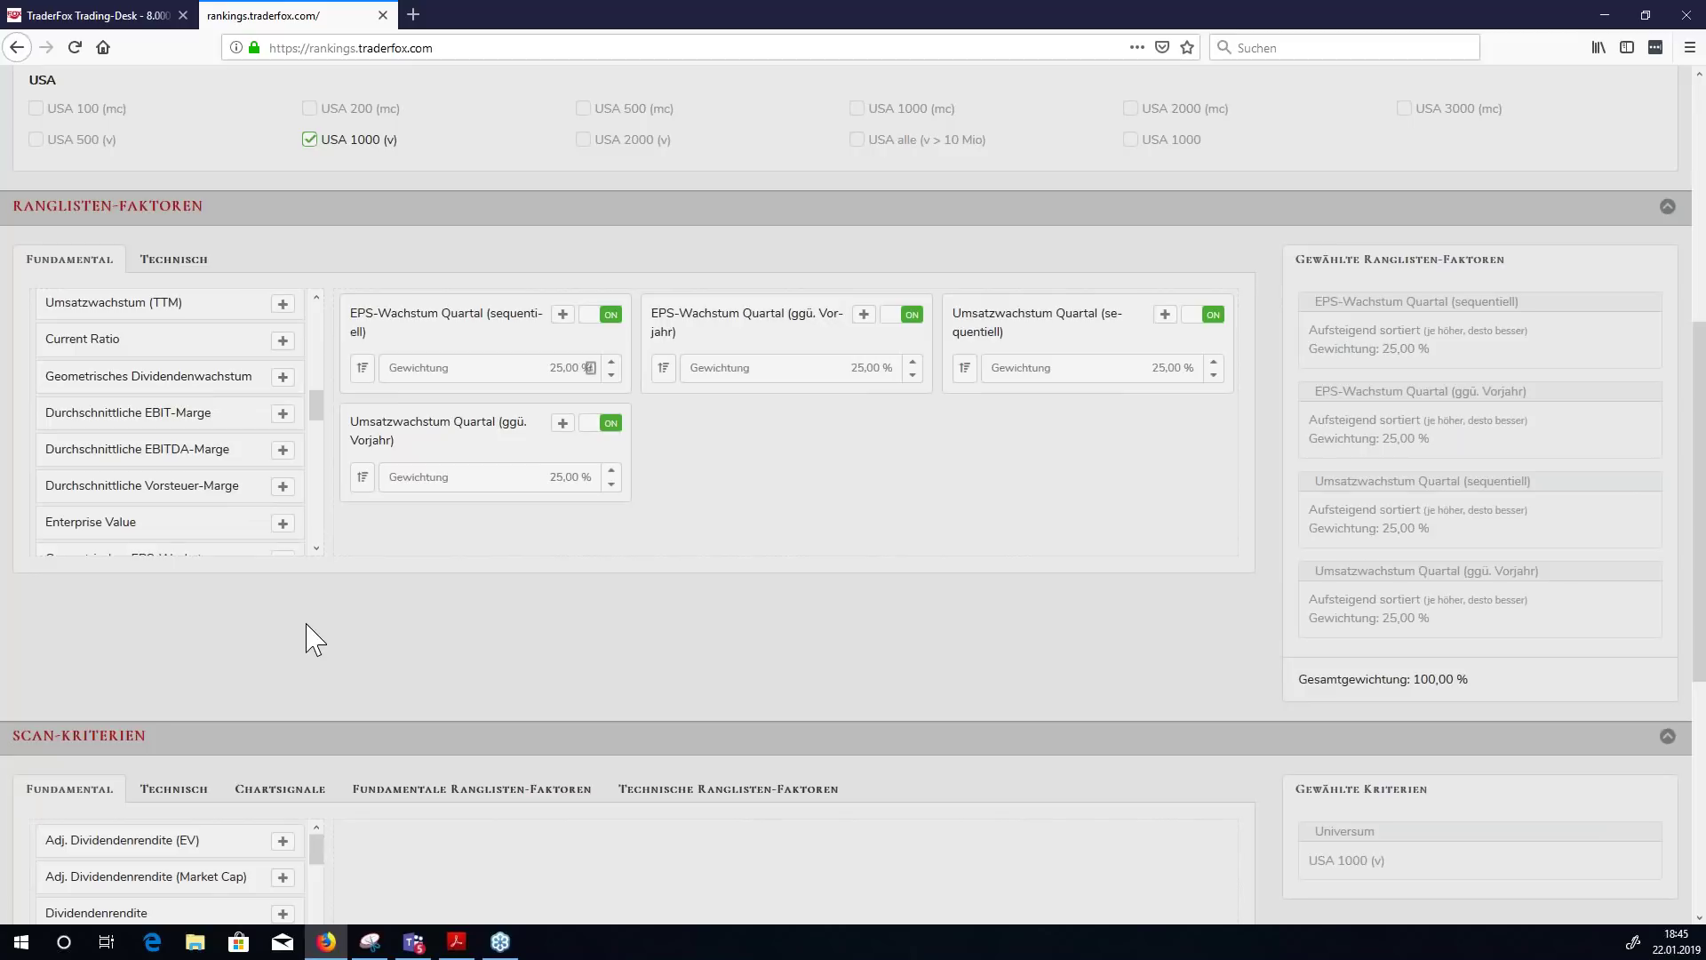
scroll(309, 636, "down", 3)
left_click(186, 522)
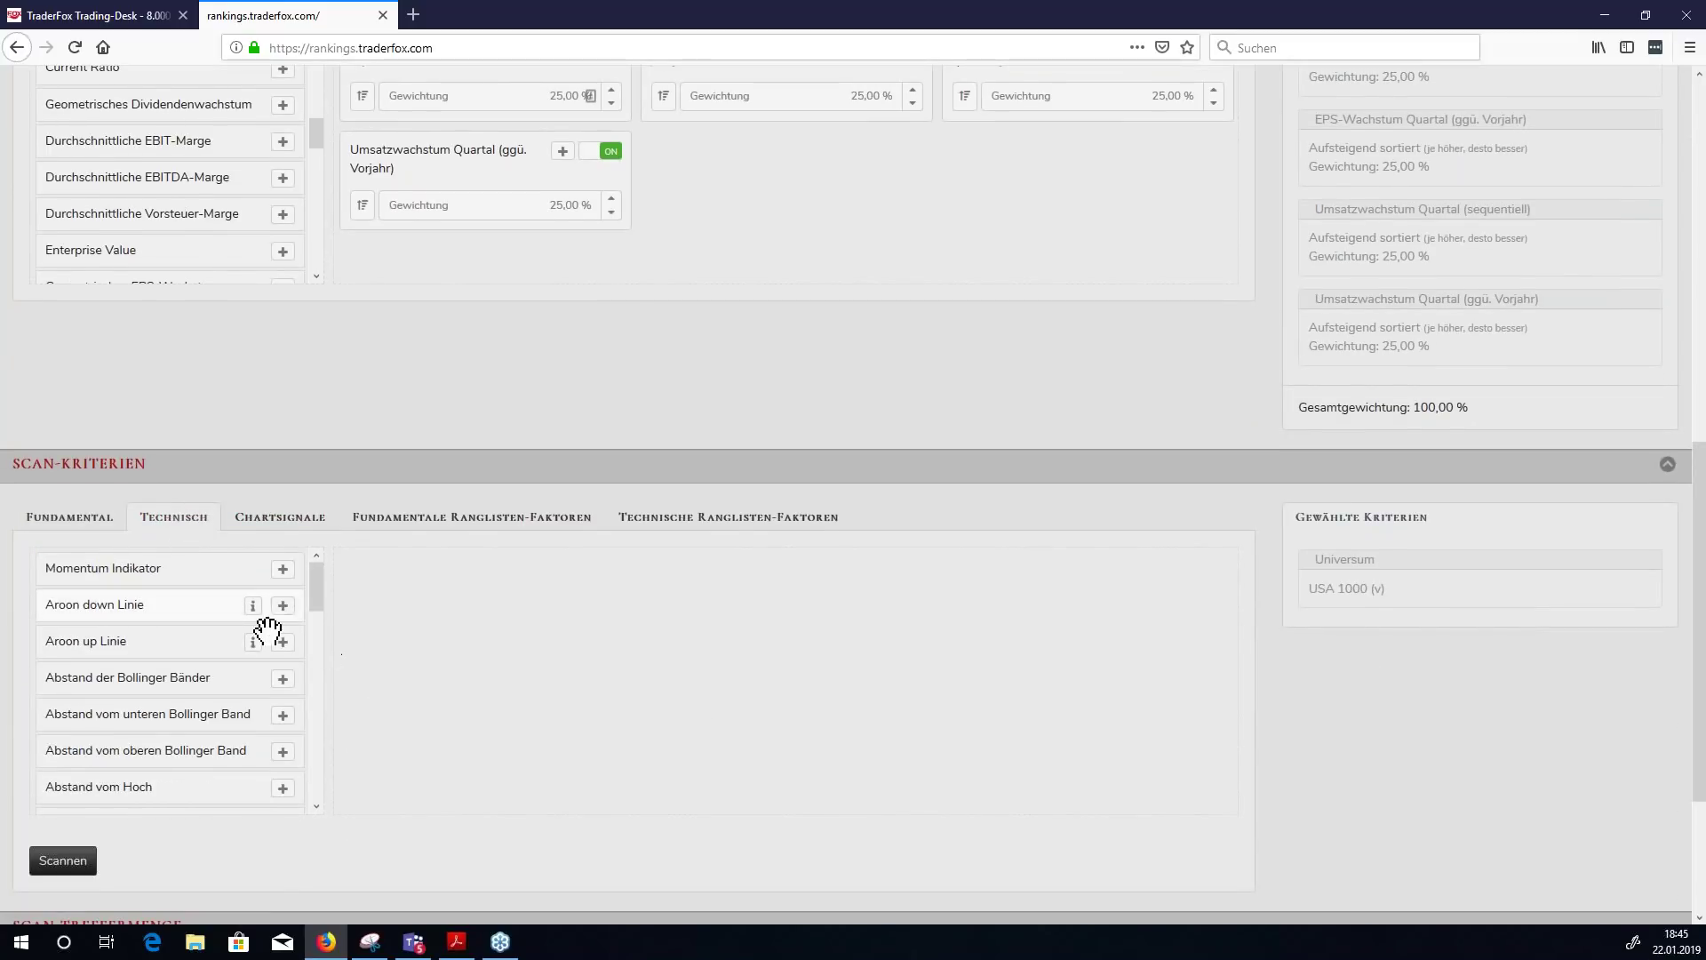
scroll(164, 699, "down", 2)
scroll(164, 699, "down", 1)
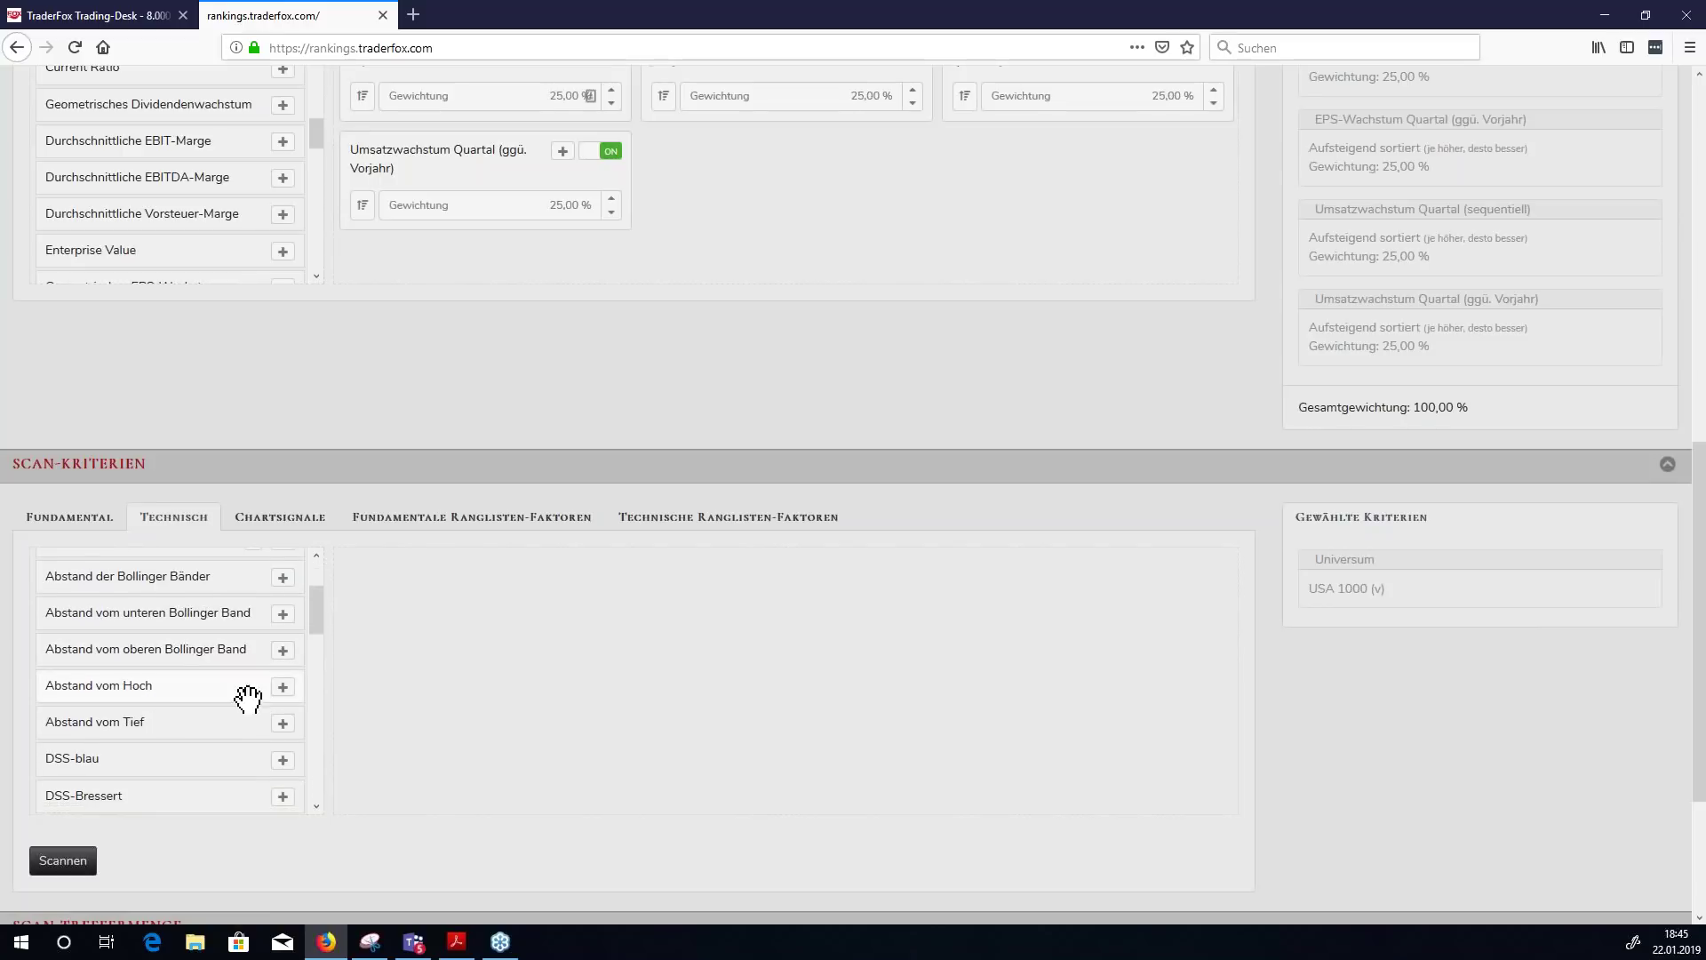
left_click(283, 687)
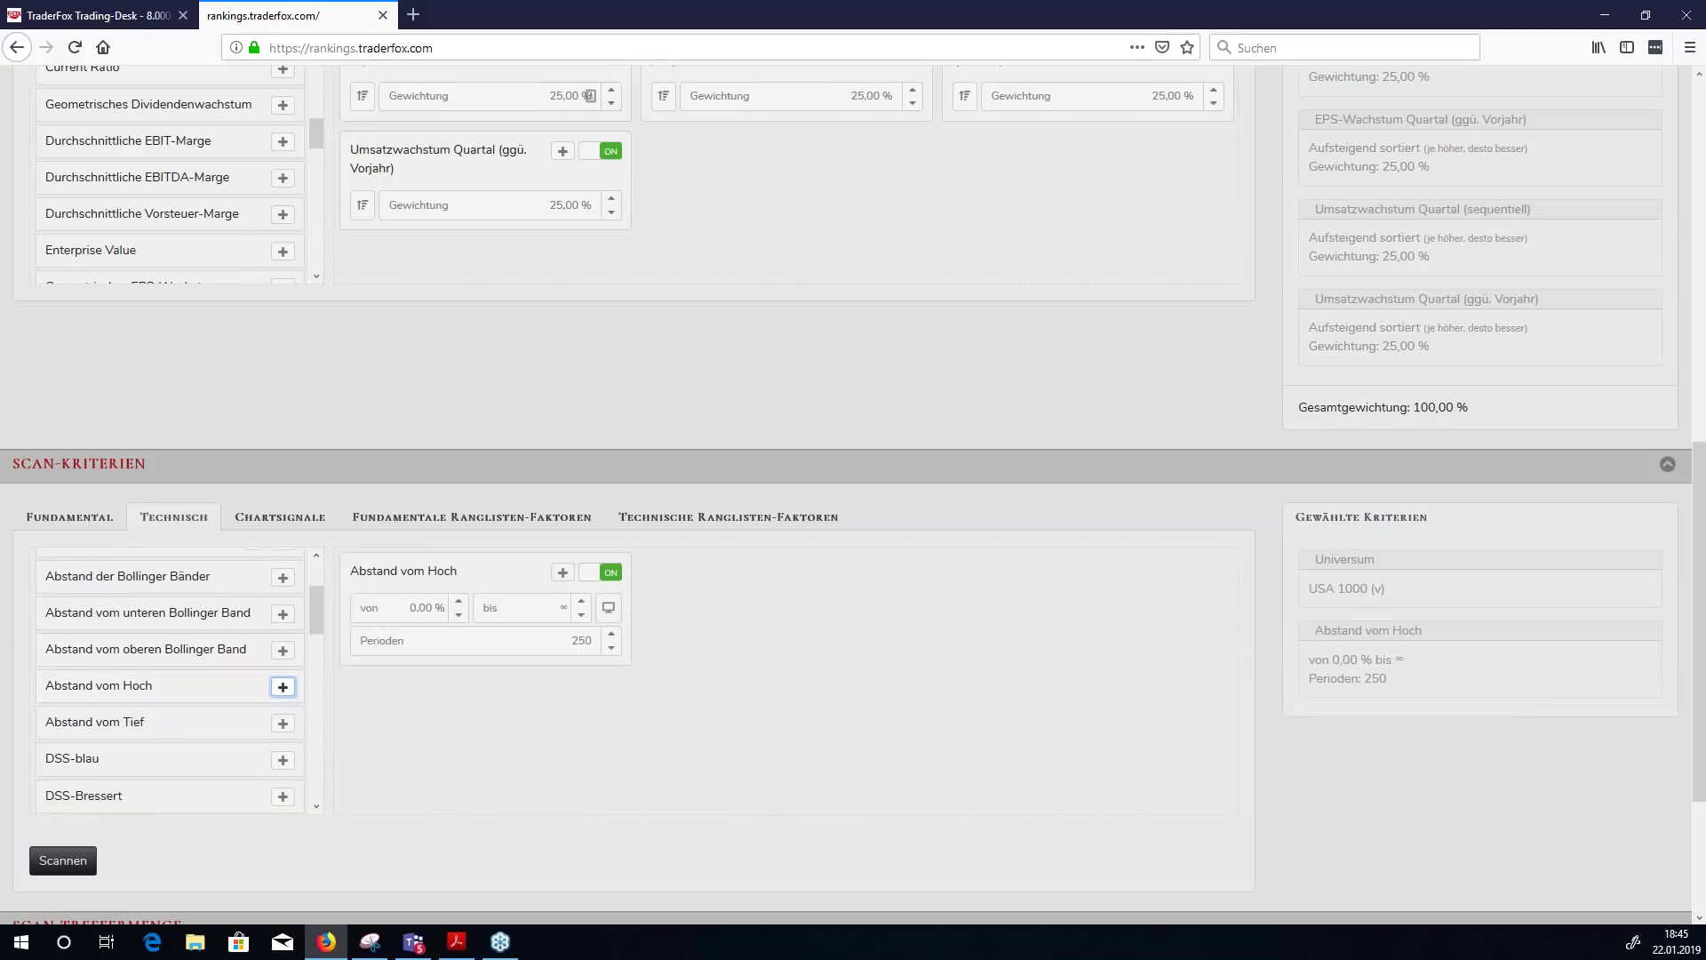
left_click(409, 607)
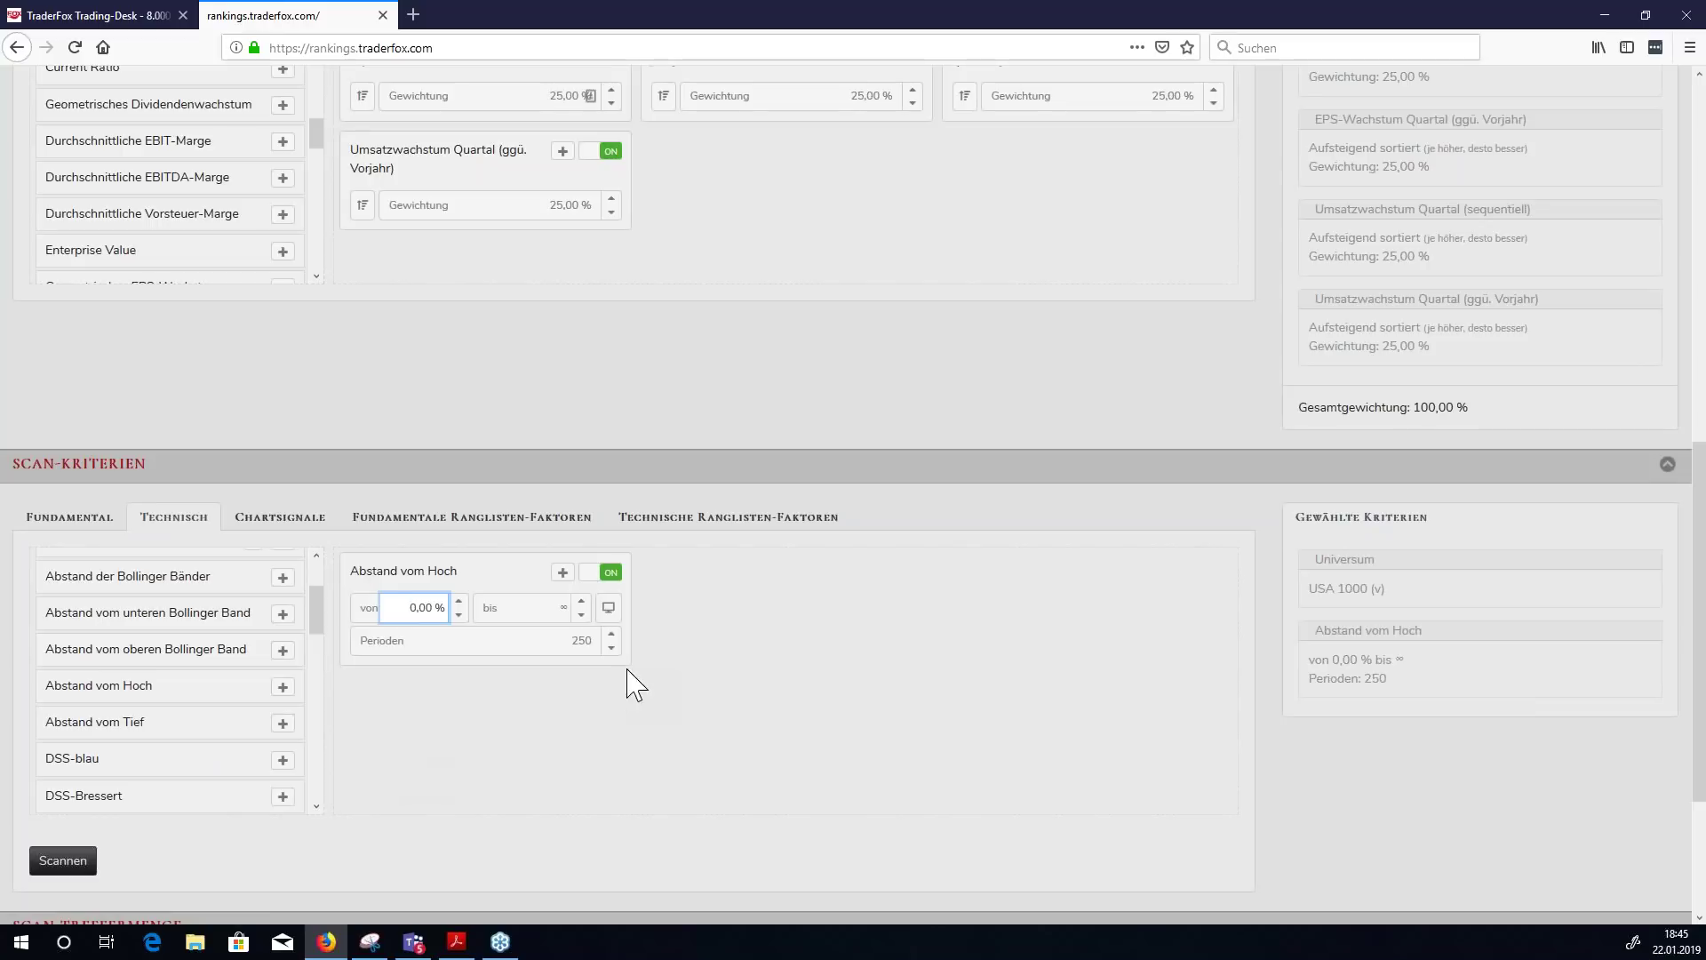
left_click(543, 613)
type("5")
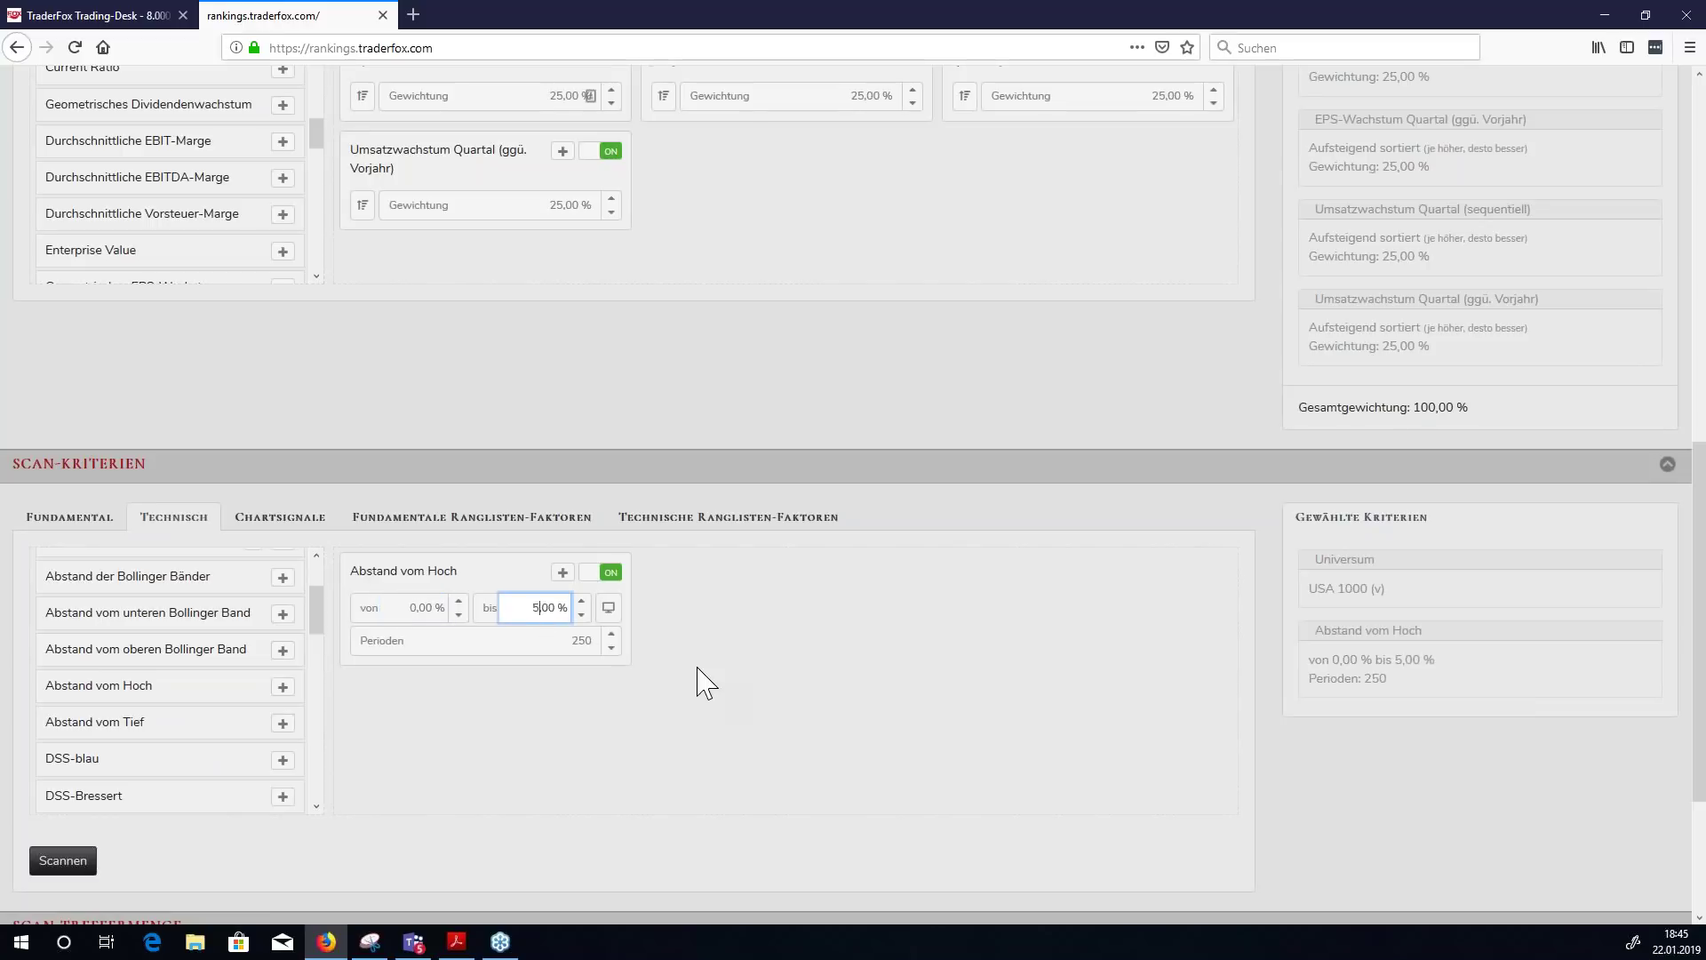
left_click(706, 678)
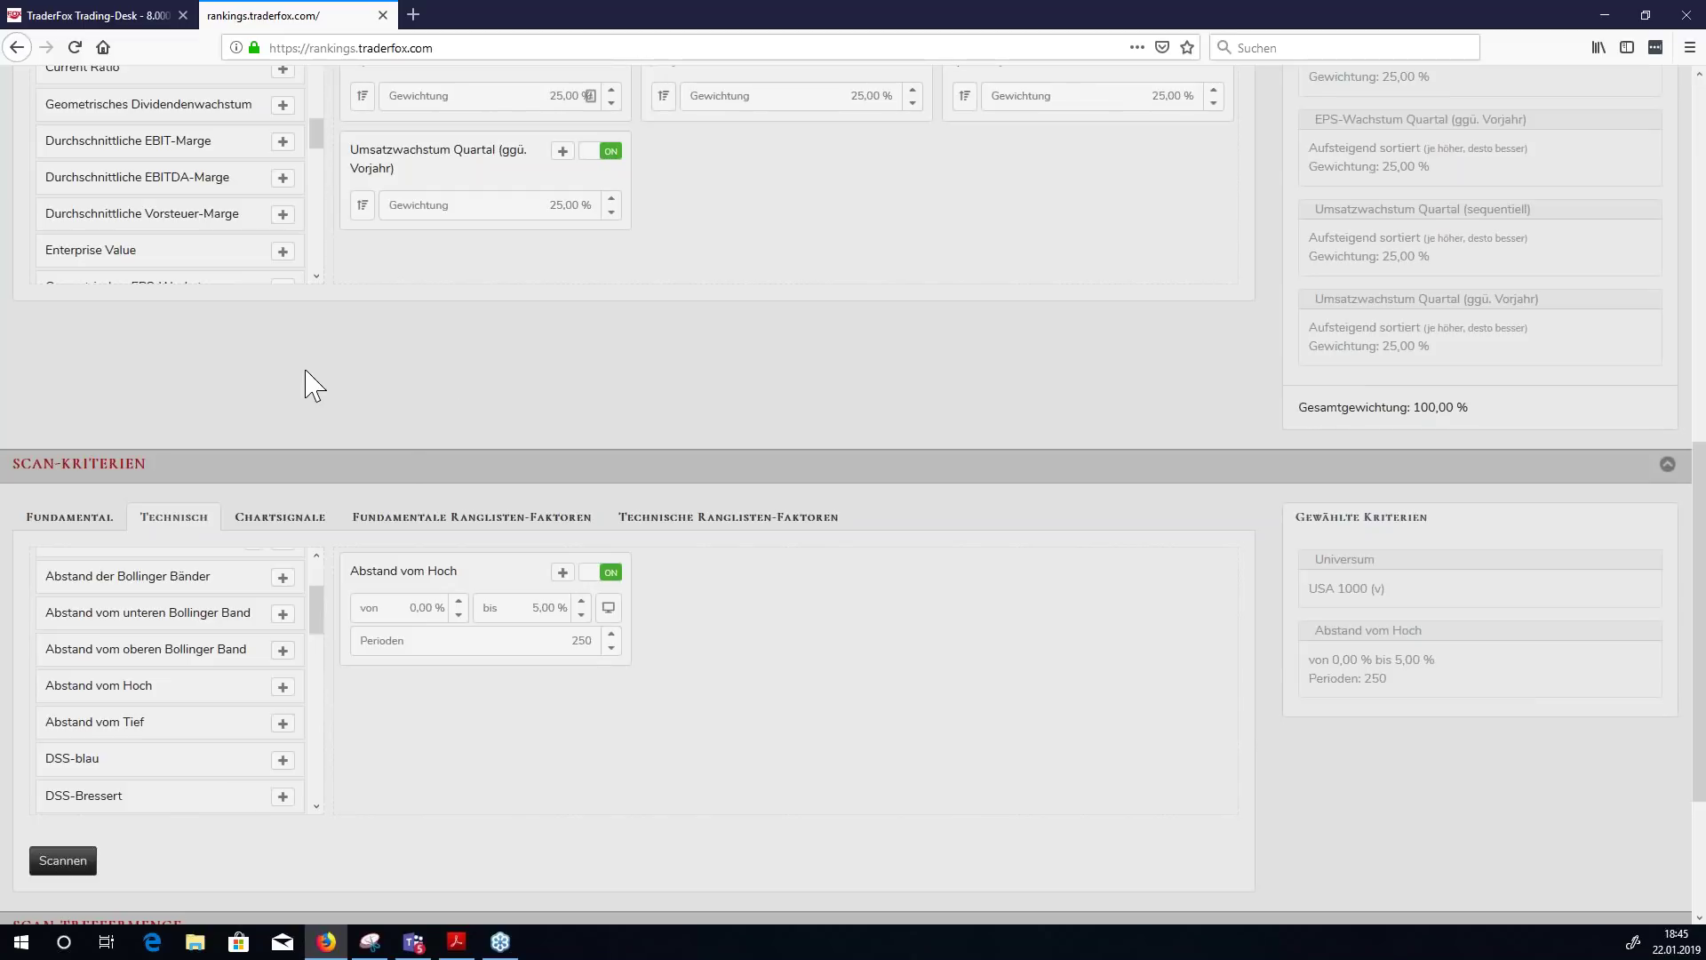
- Add the fundamental scan criterion Geometrisches Umsatzwachstum with a minimum of 10 % over 5 Jahre, and run the scan
left_click(93, 533)
scroll(222, 738, "down", 4)
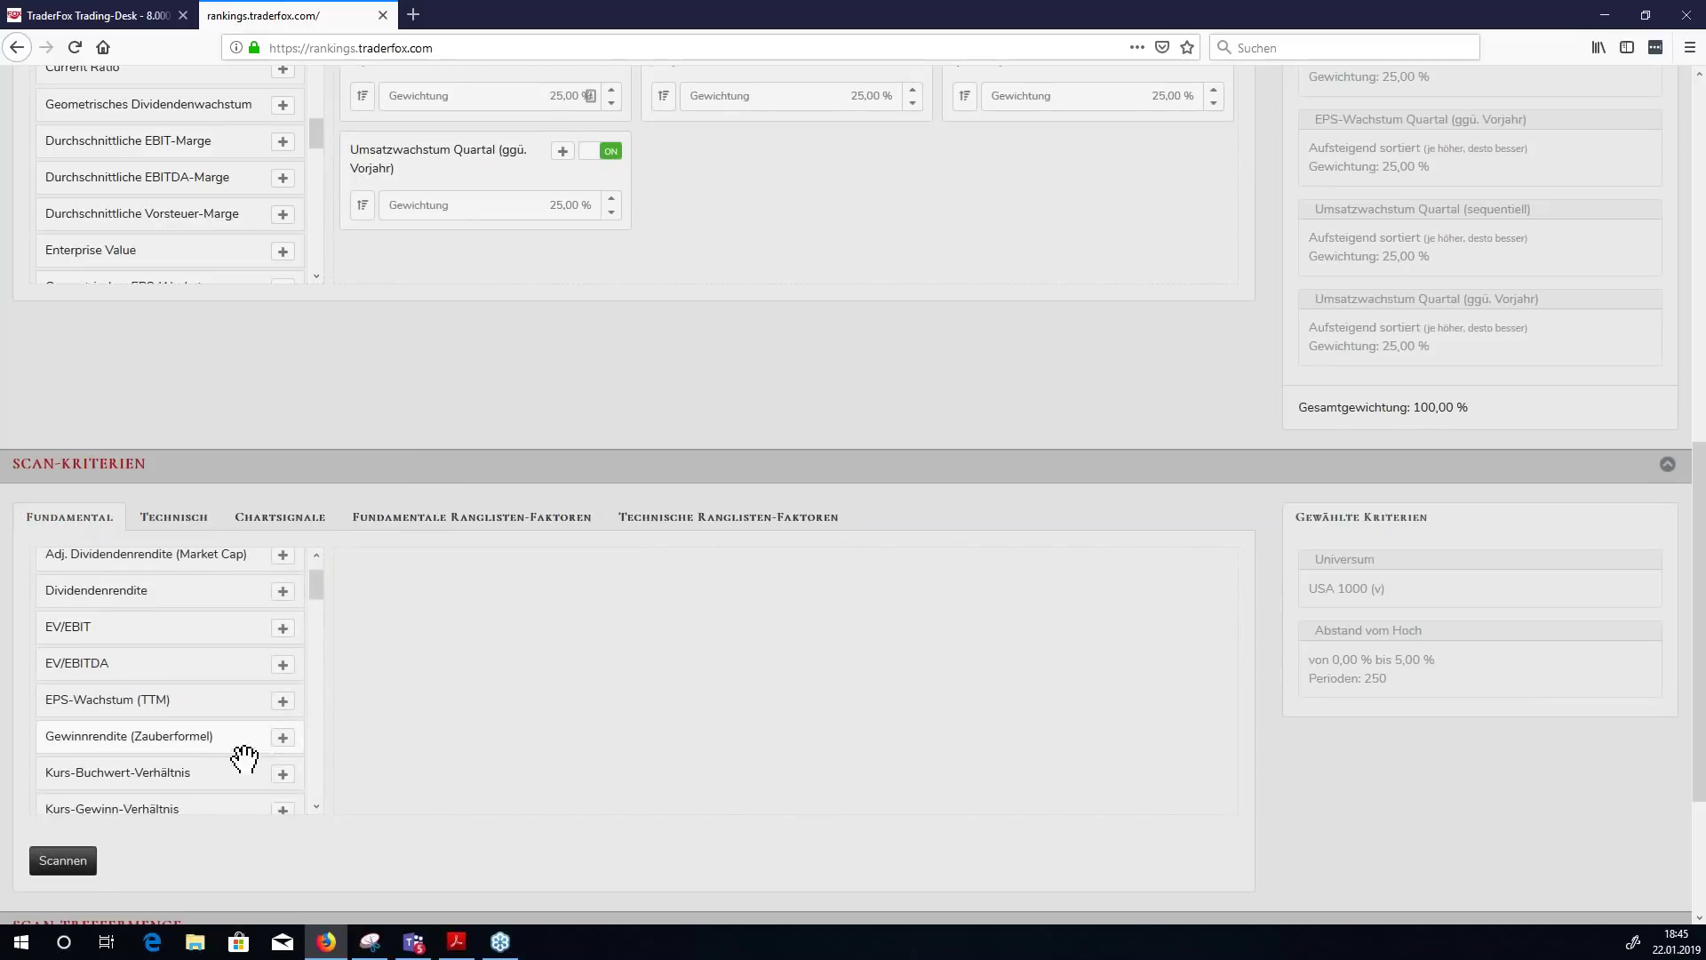
scroll(202, 726, "down", 2)
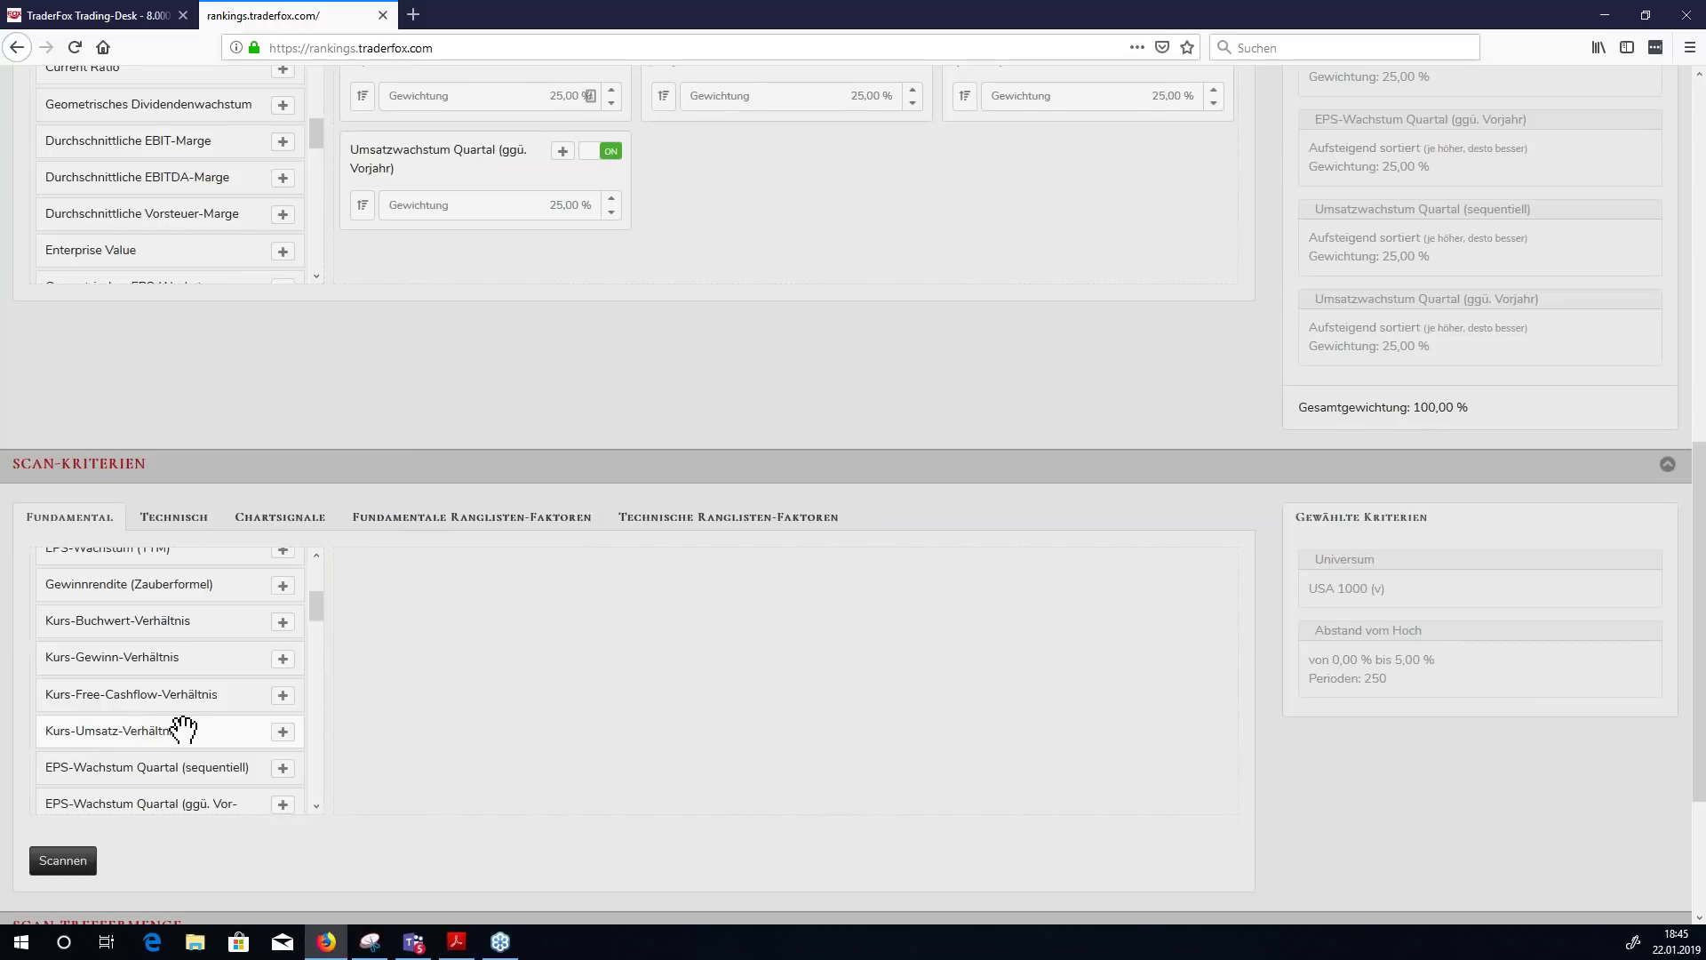
scroll(175, 754, "down", 2)
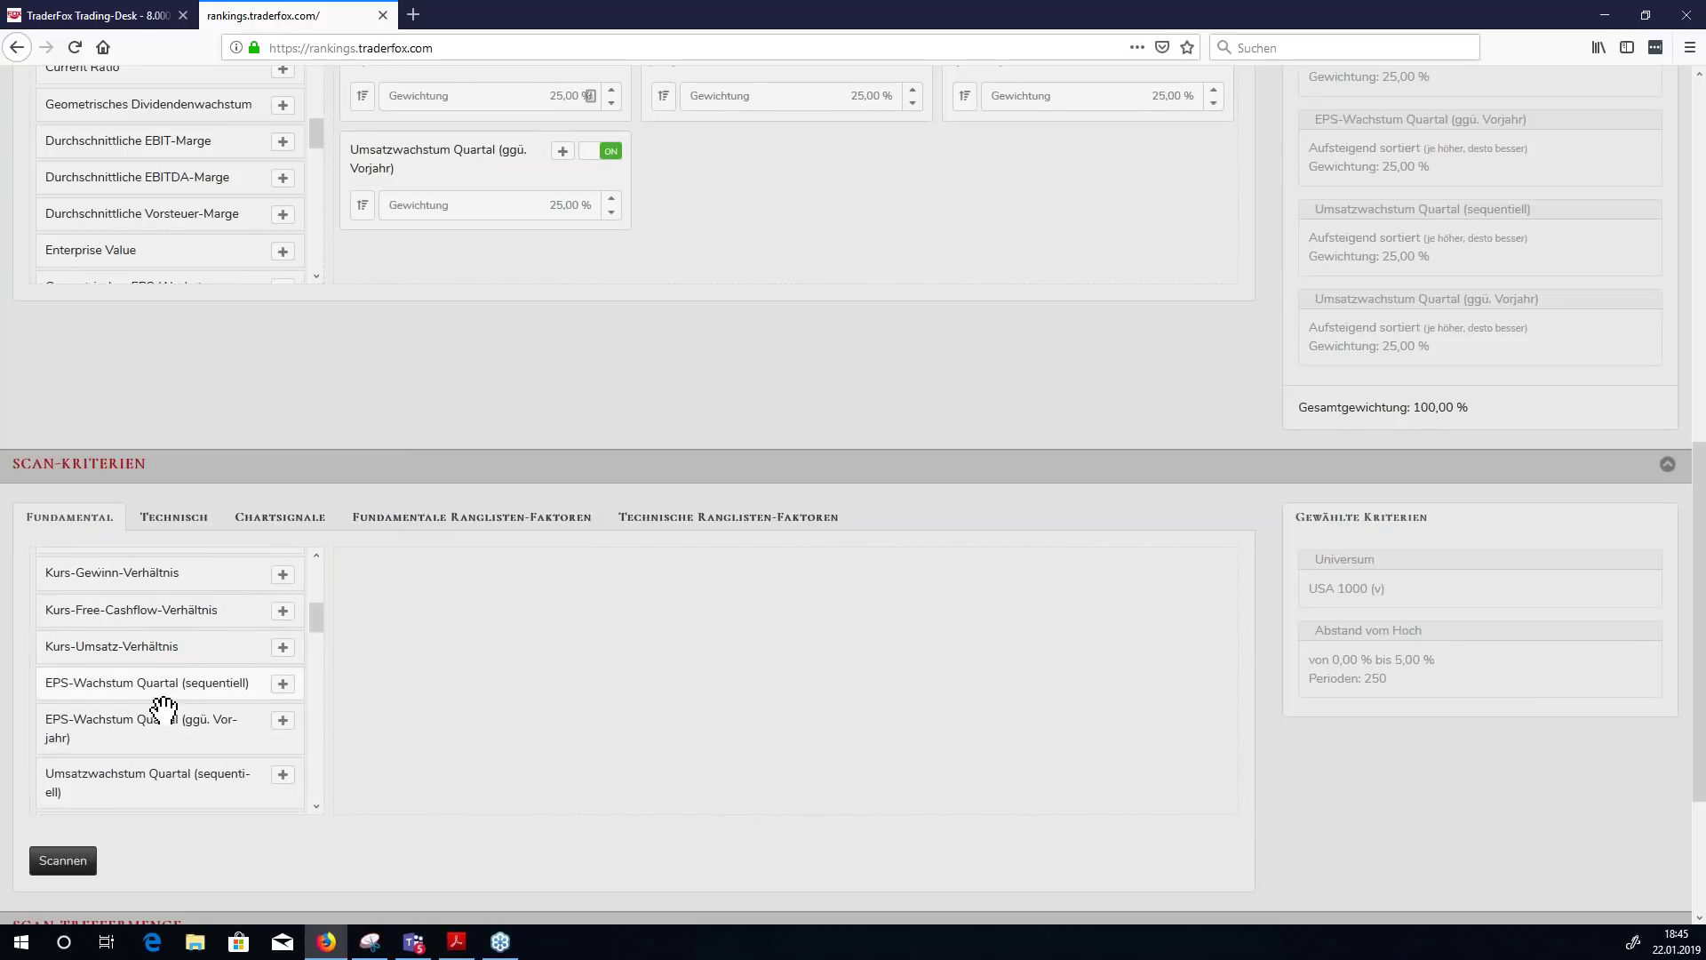
scroll(233, 683, "down", 2)
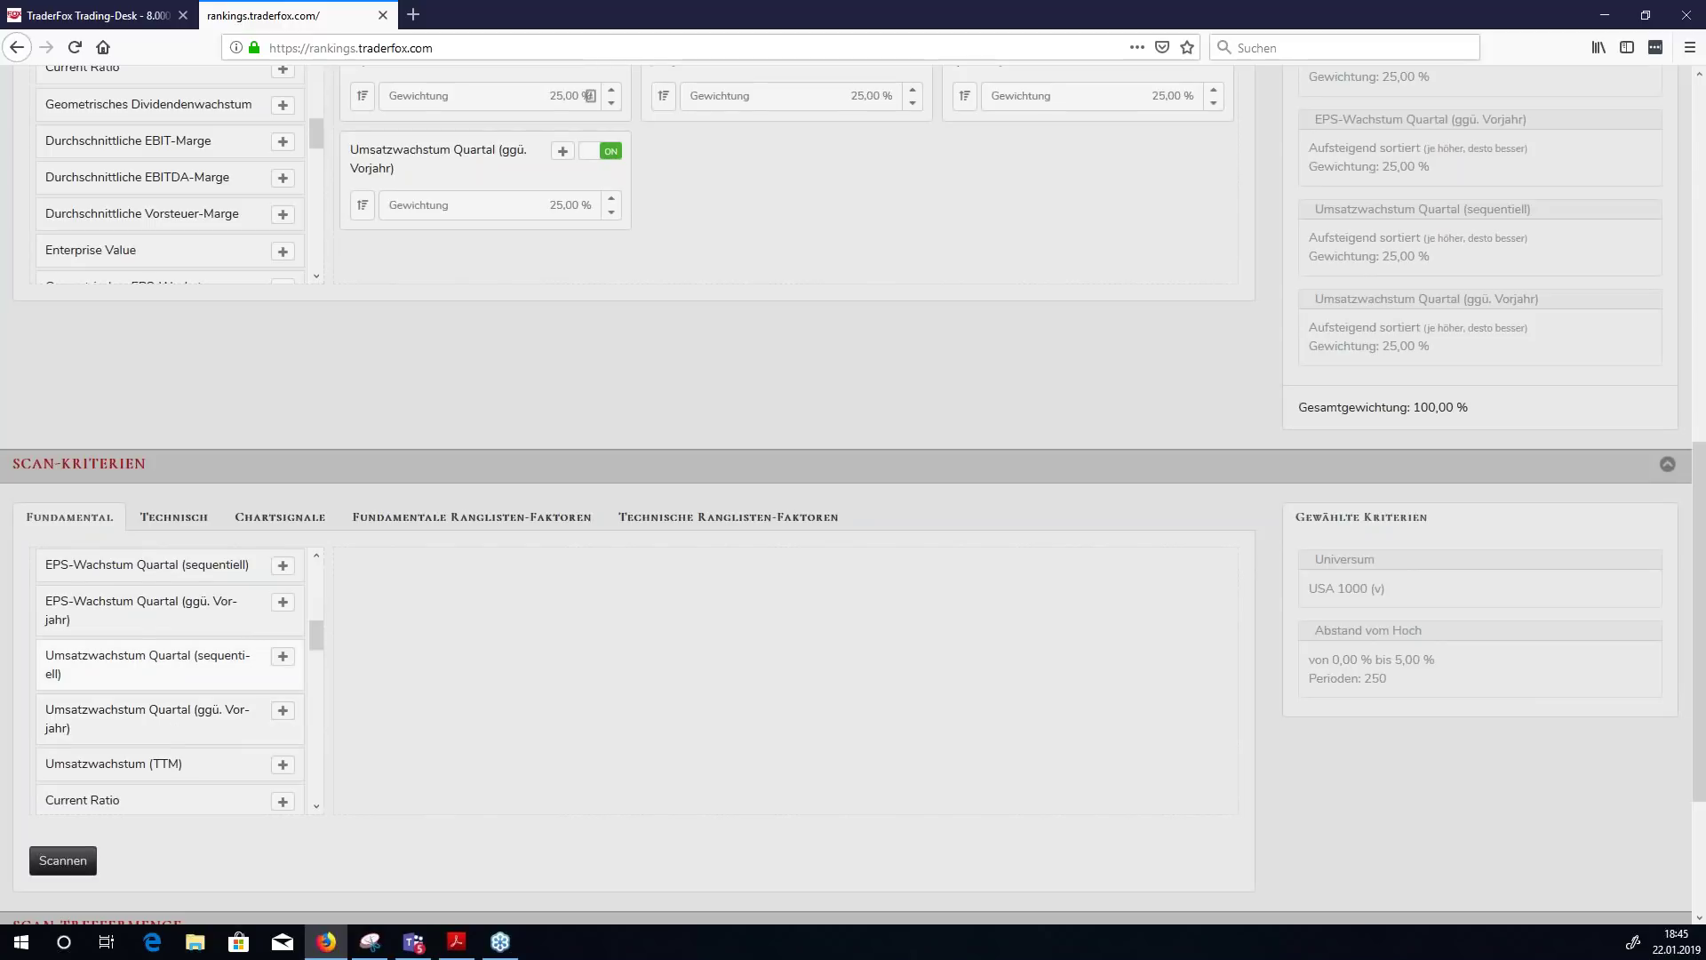
scroll(252, 673, "up", 2)
scroll(252, 673, "down", 2)
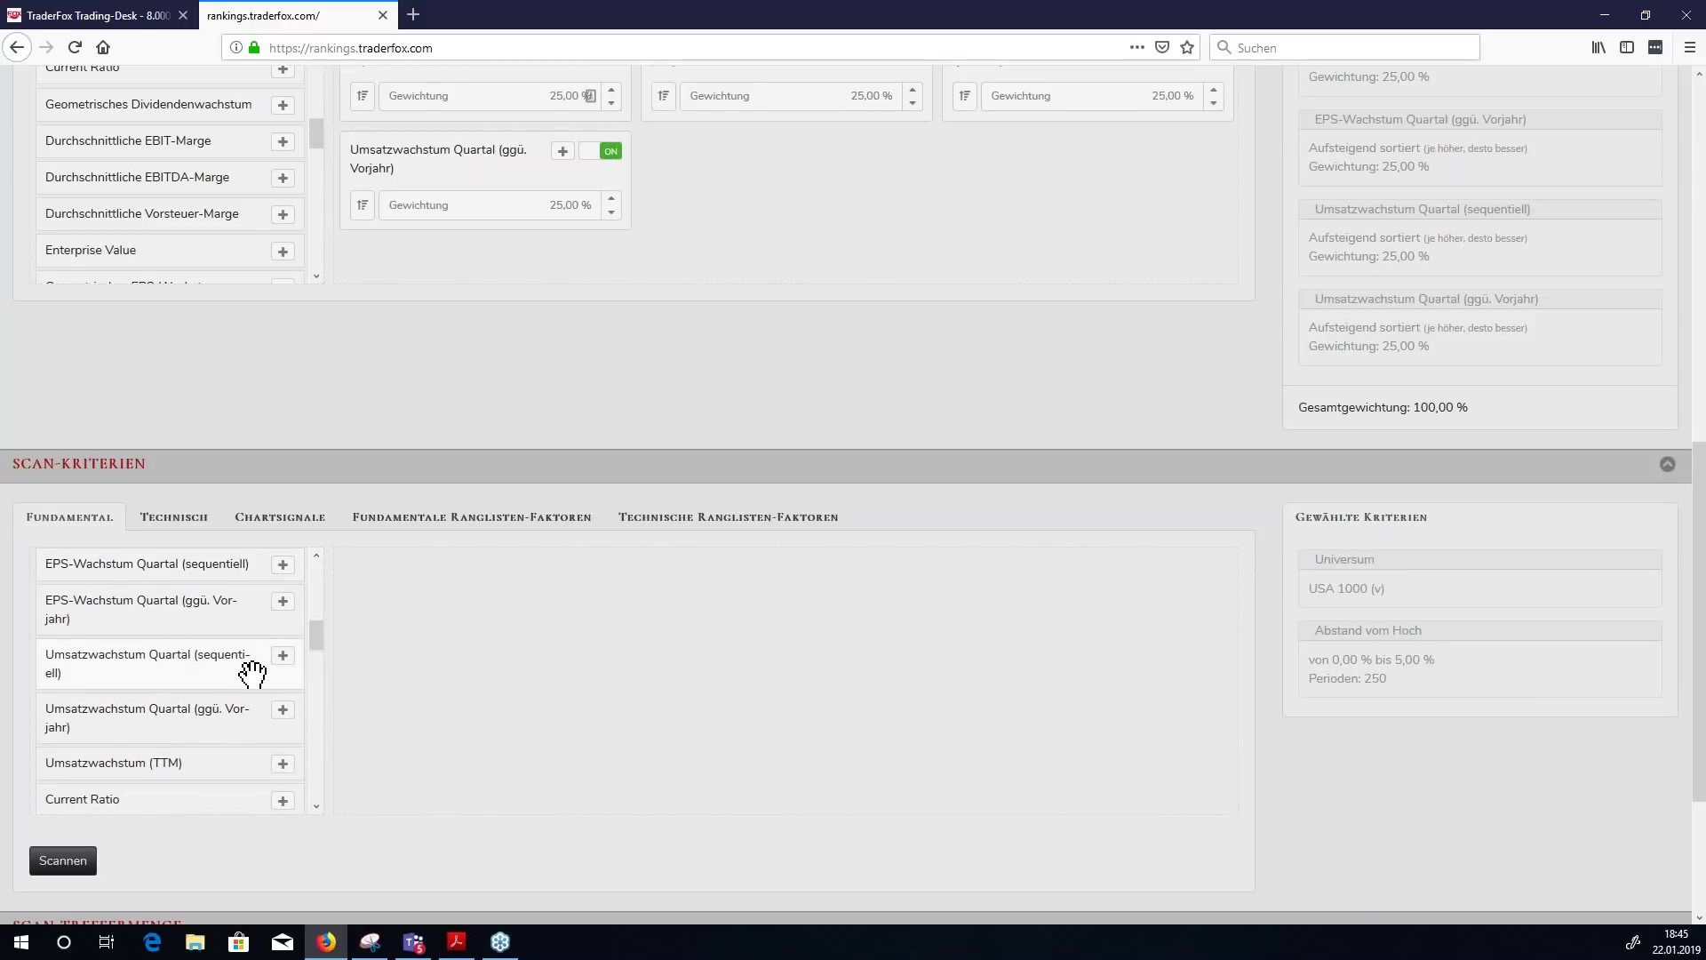
scroll(252, 673, "down", 3)
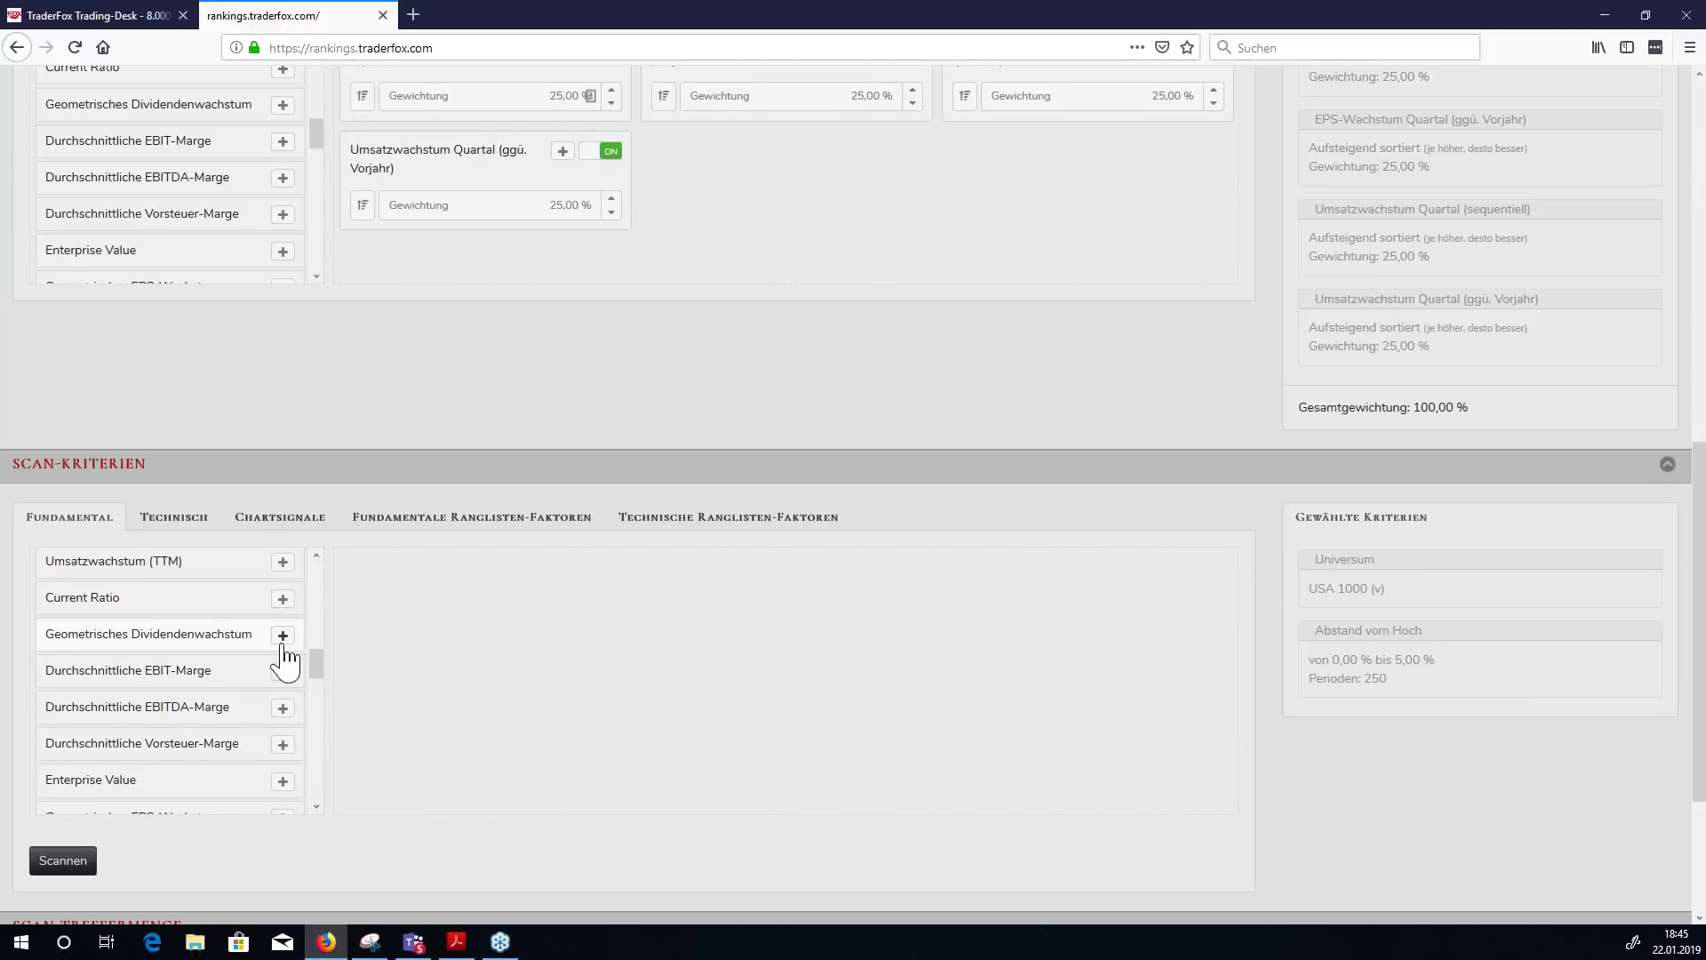
scroll(255, 692, "down", 2)
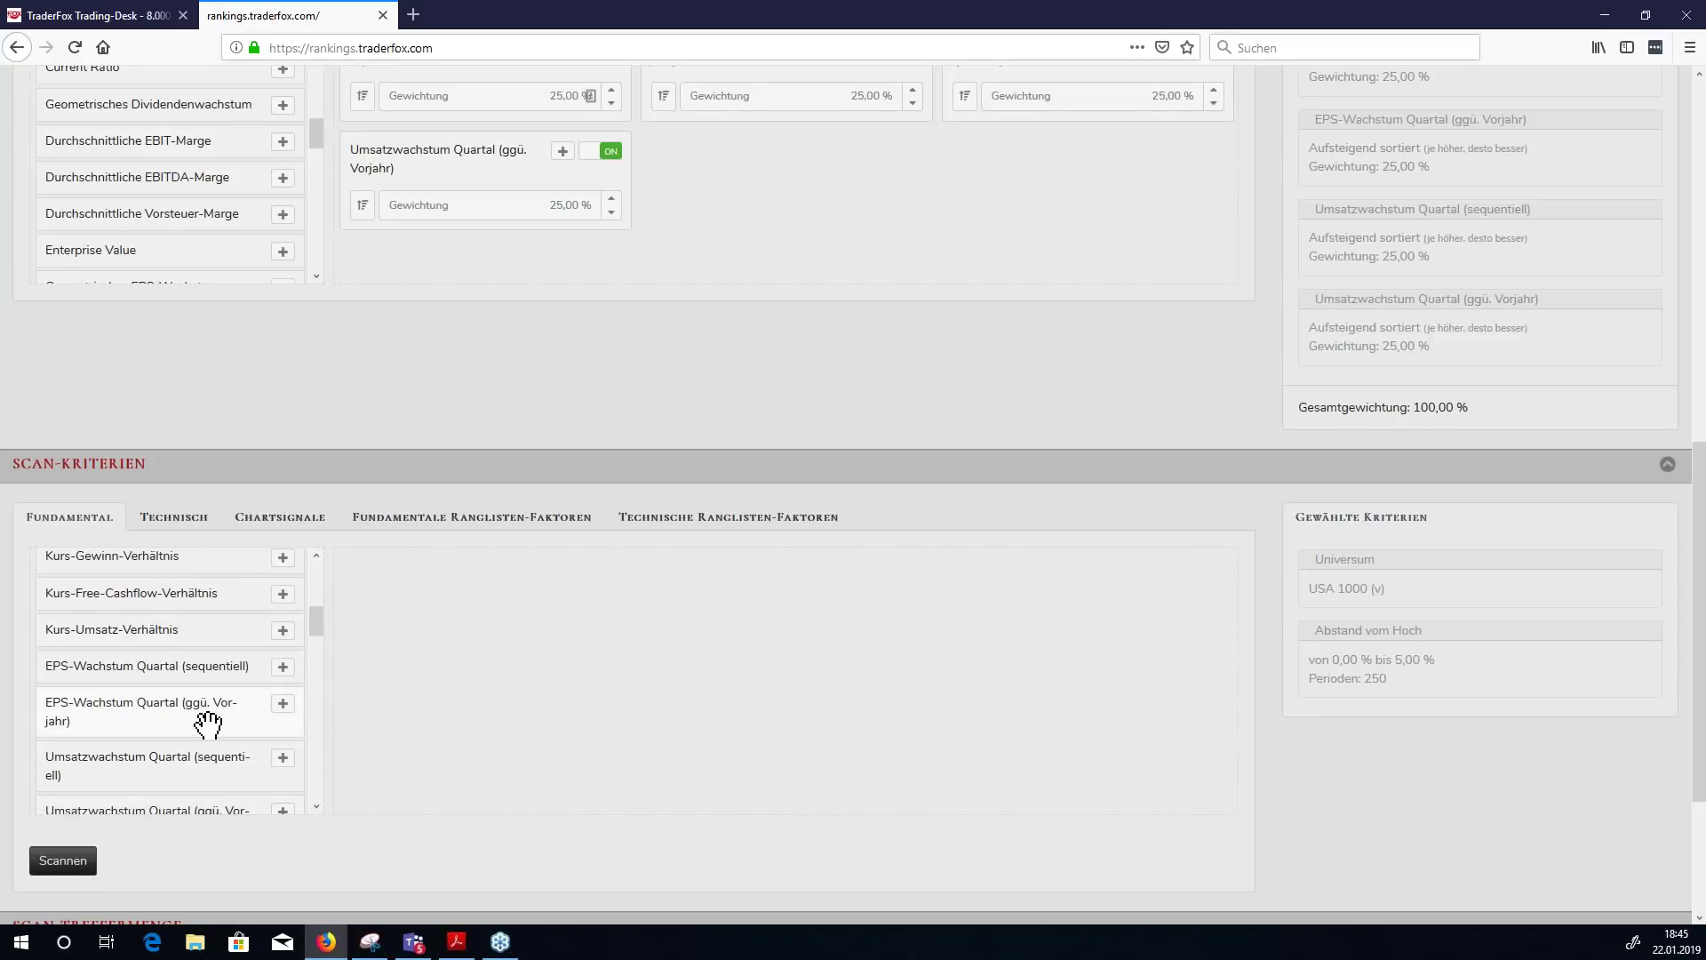
scroll(208, 724, "down", 5)
scroll(189, 702, "down", 3)
scroll(189, 702, "down", 3)
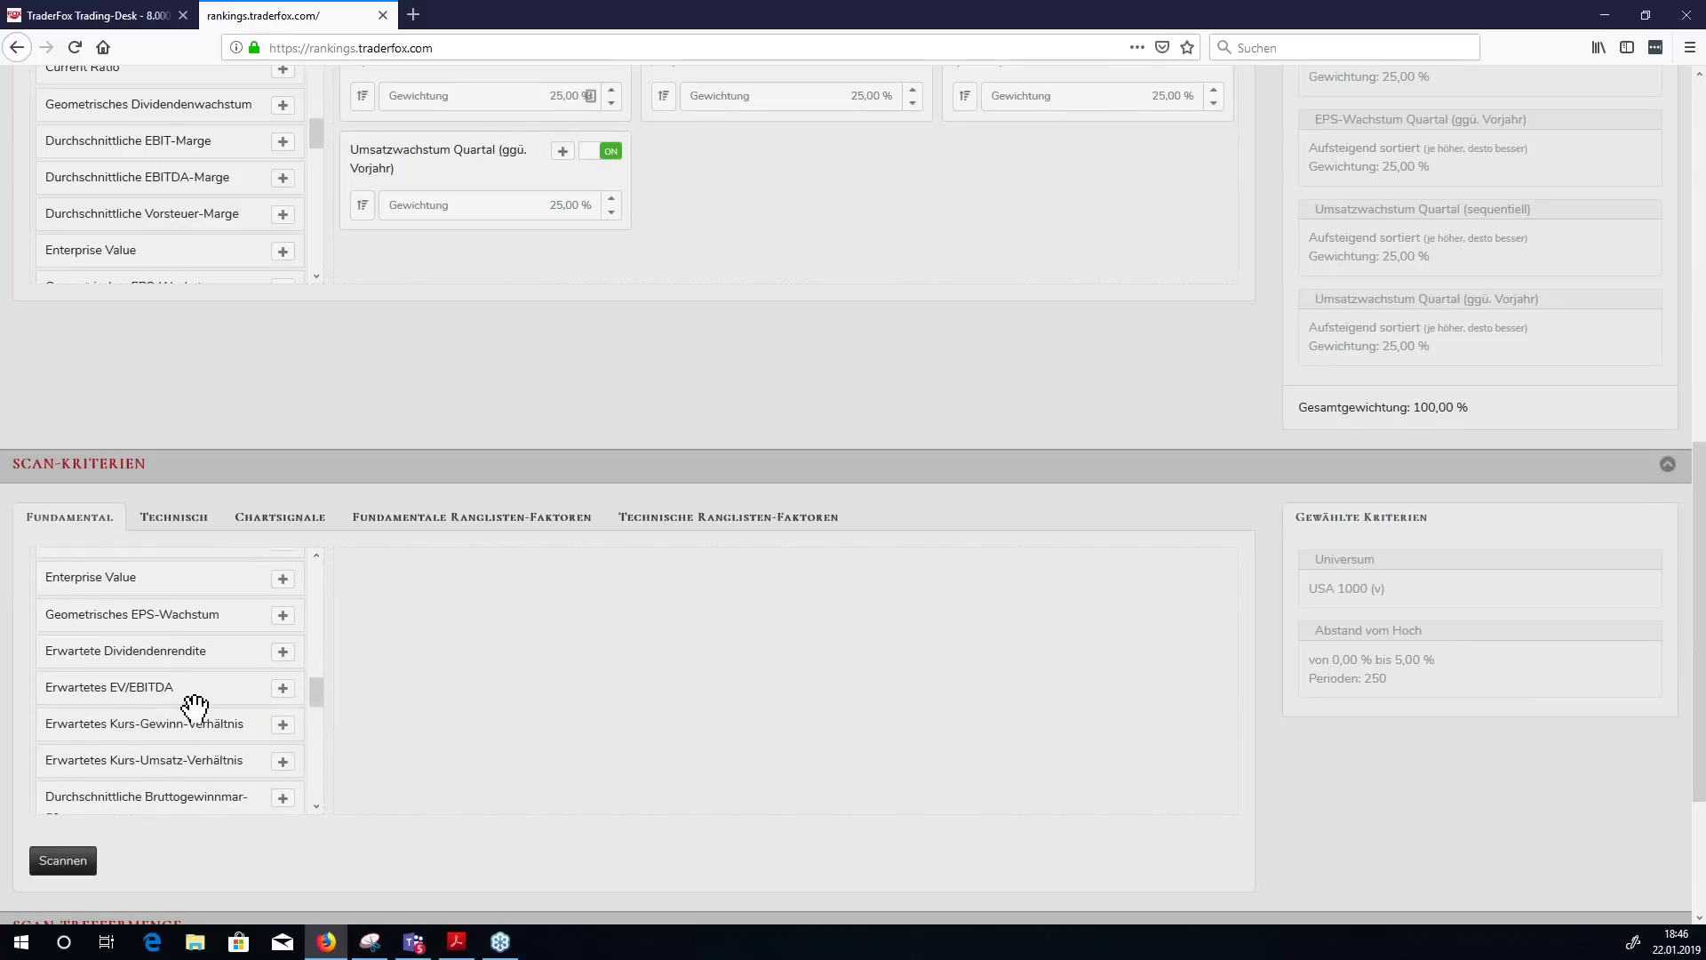
scroll(174, 695, "down", 3)
scroll(124, 639, "down", 5)
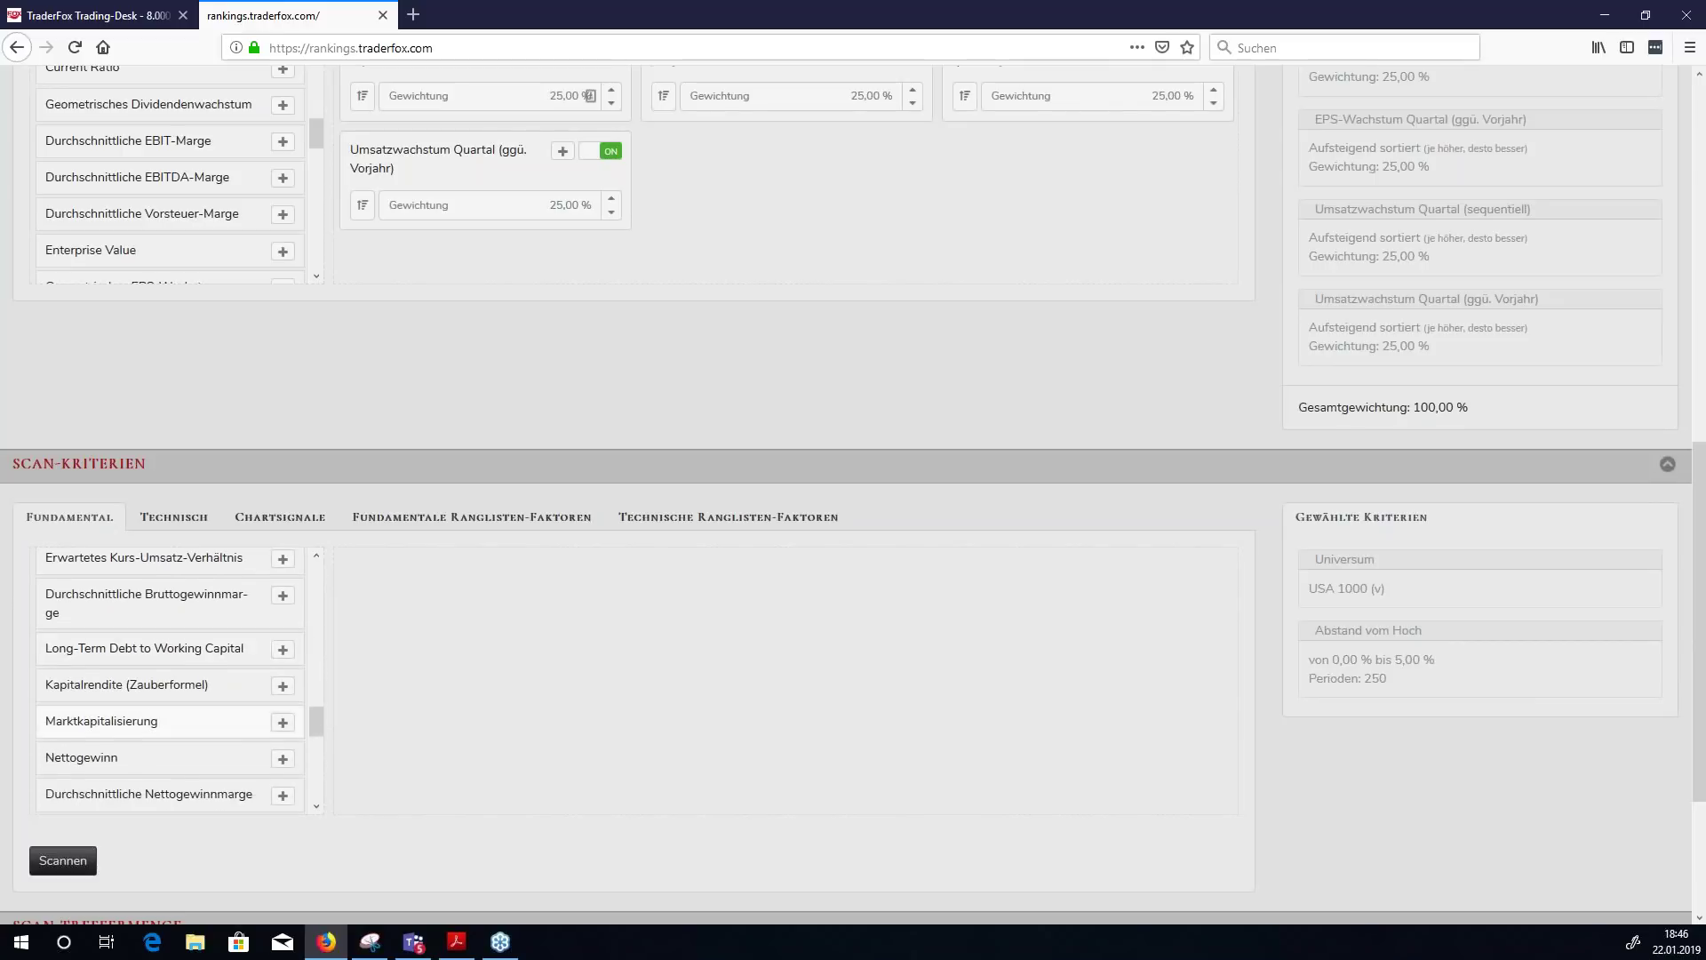
scroll(171, 640, "down", 14)
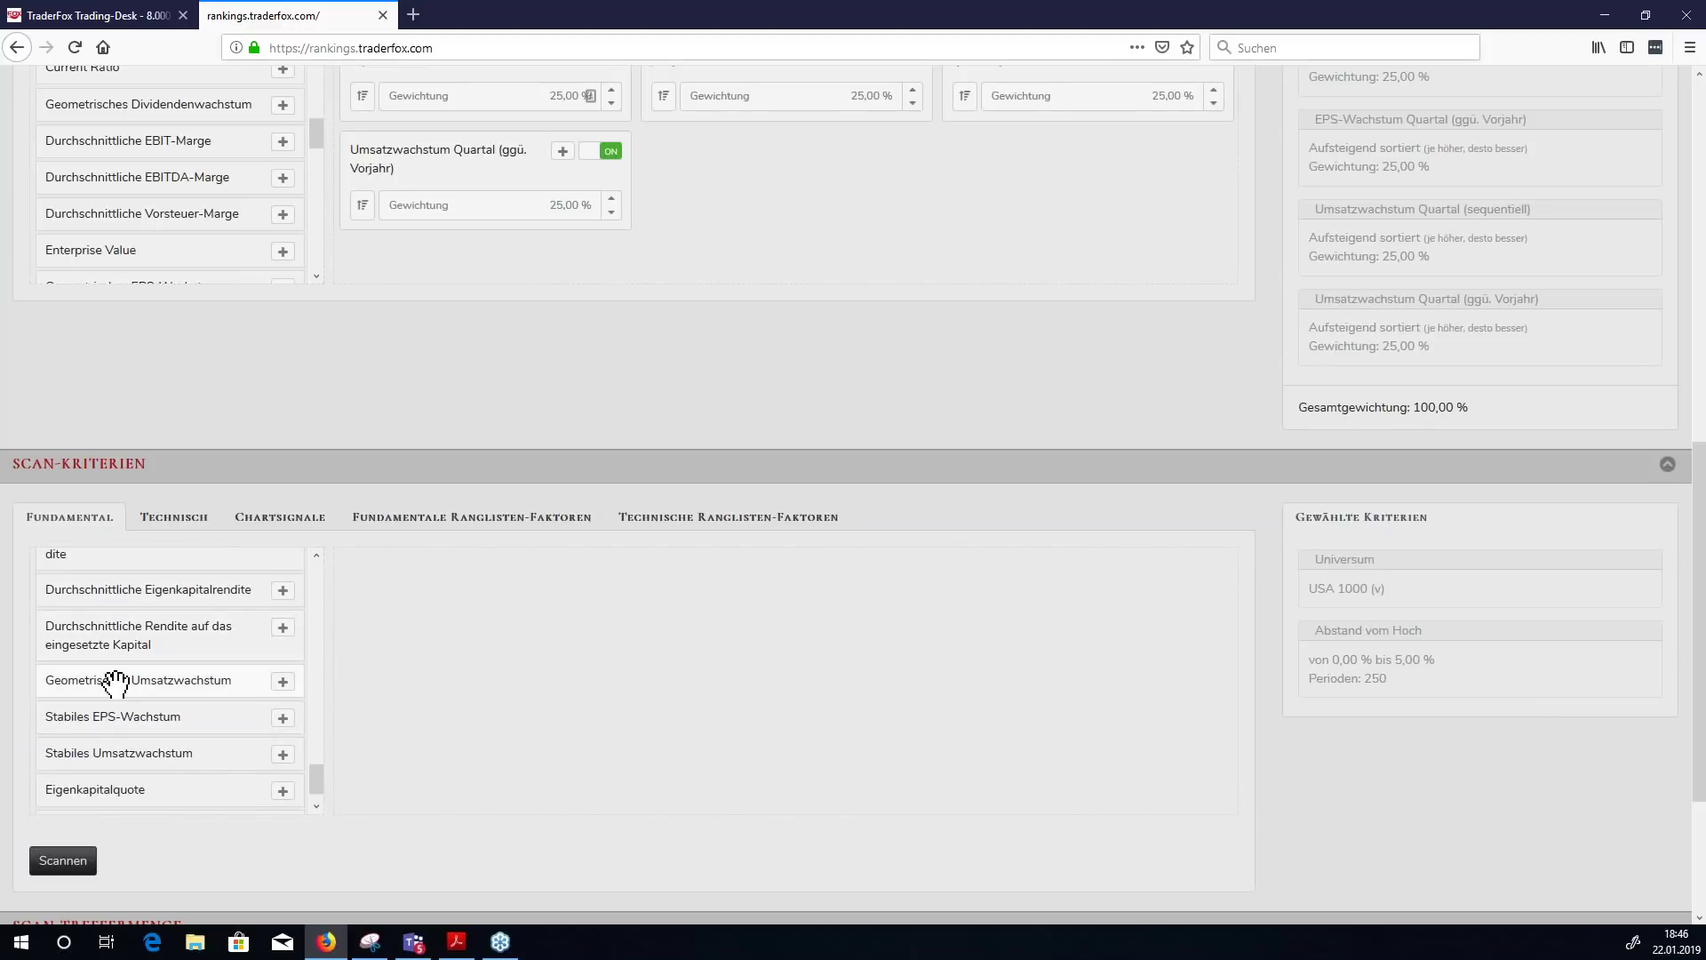
left_click(283, 682)
left_click(410, 608)
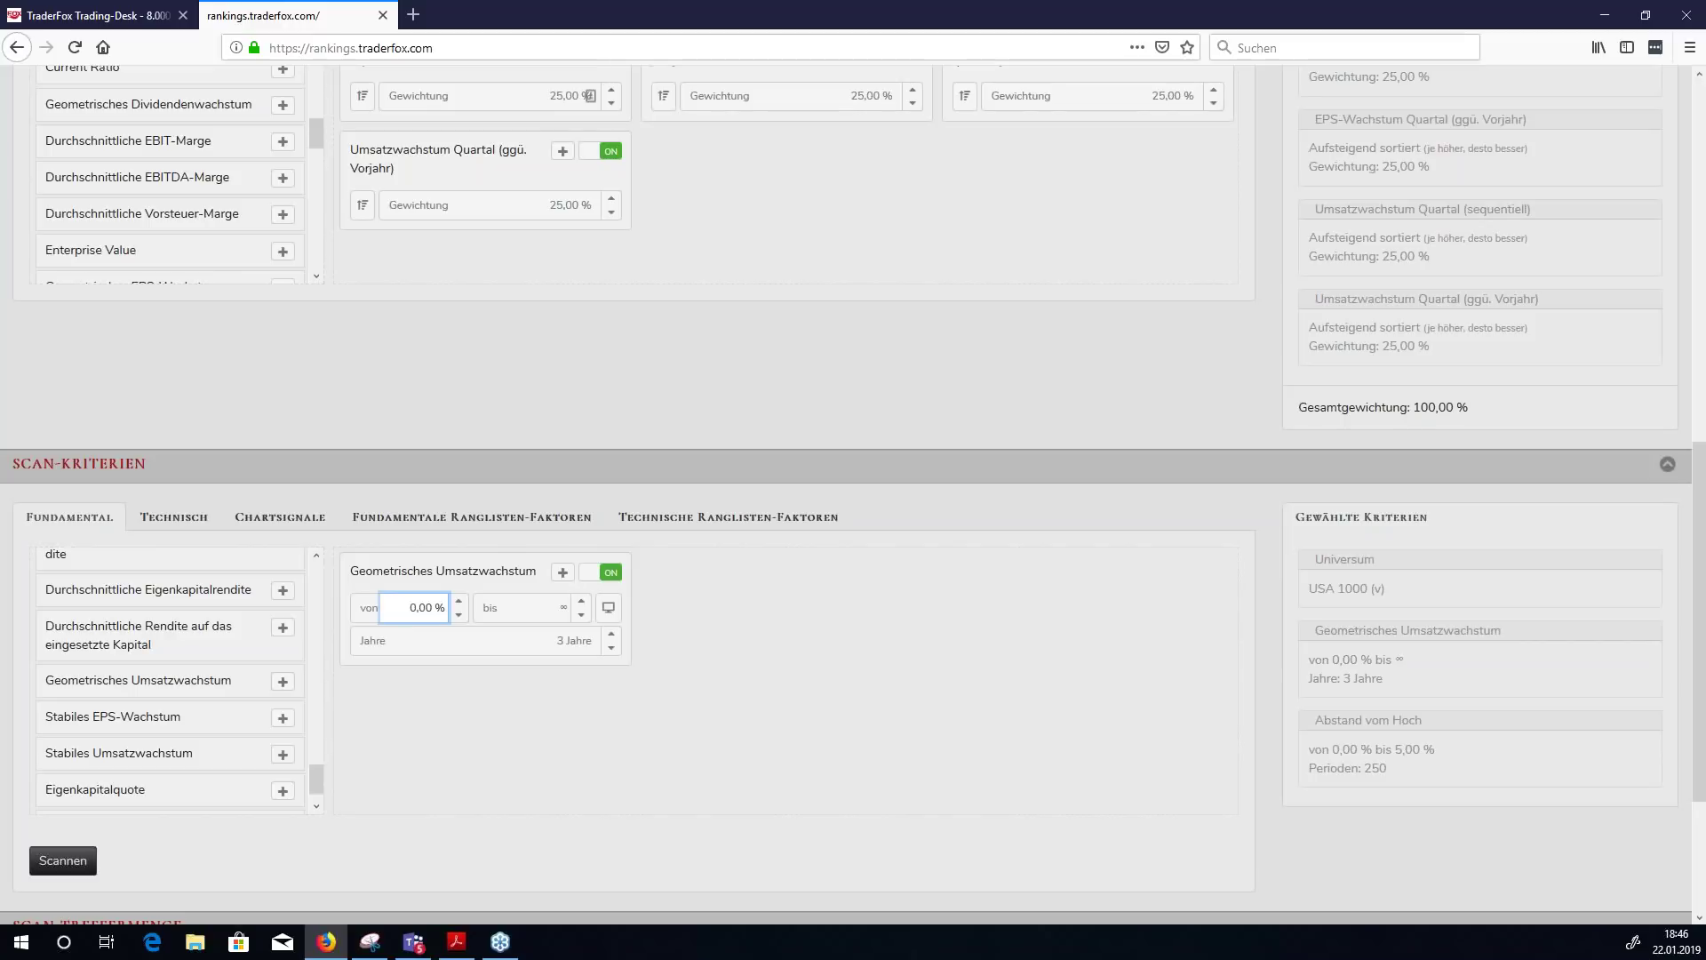
type("10")
left_click(611, 634)
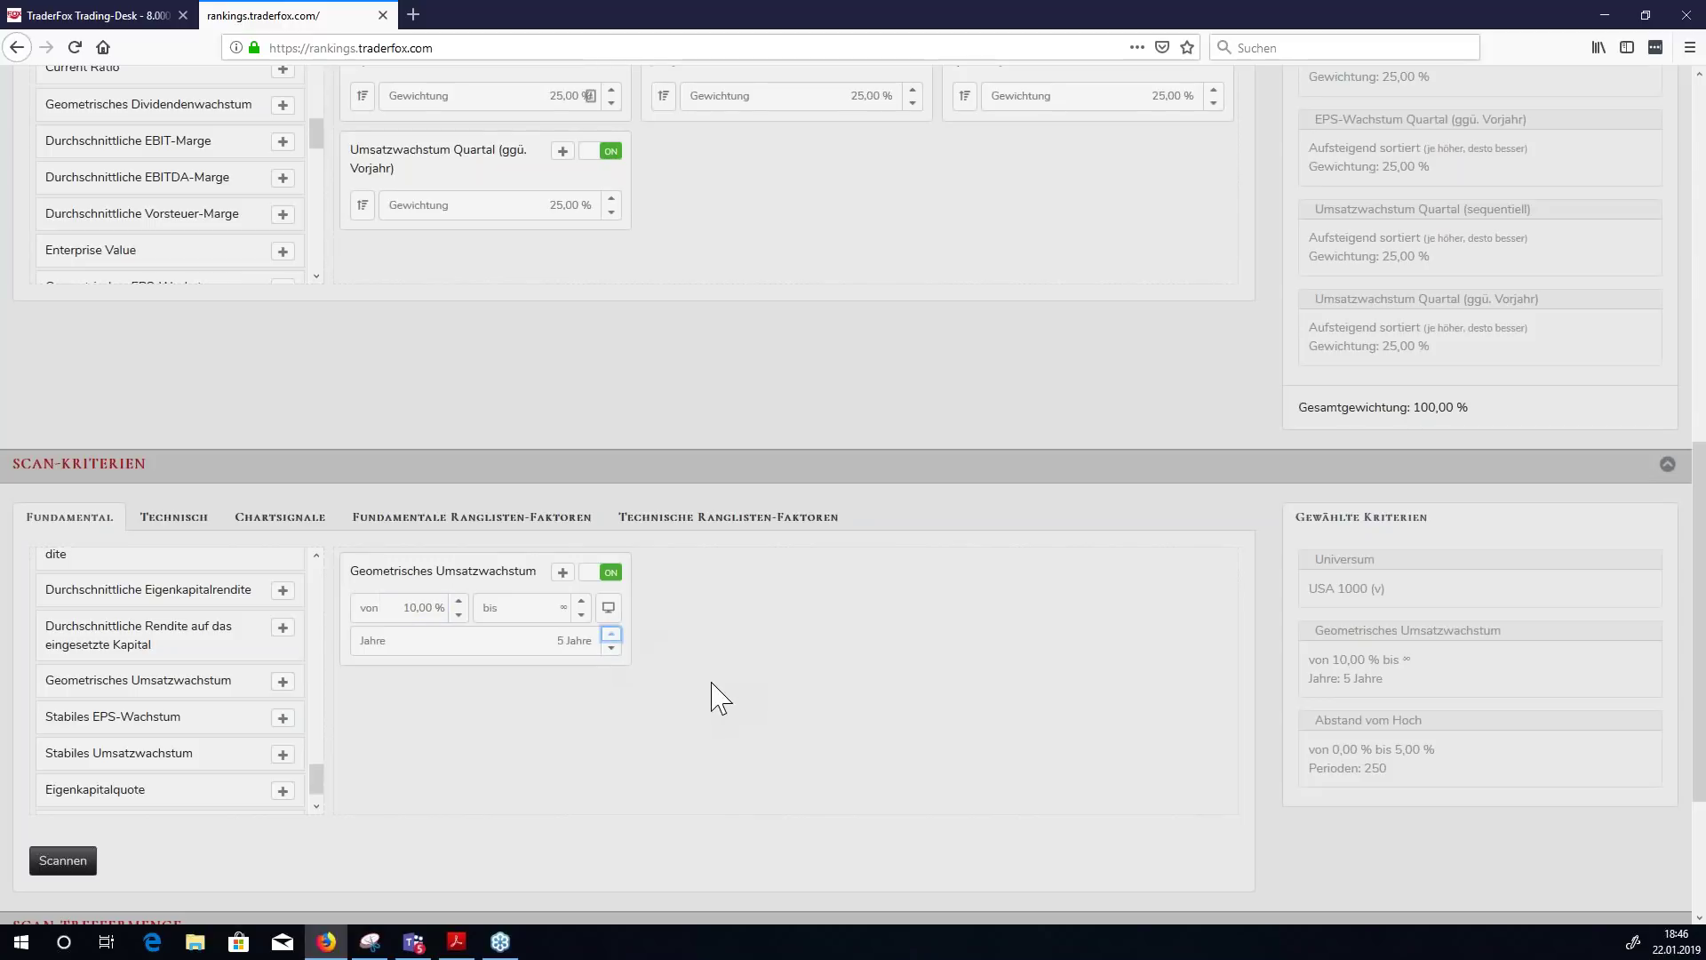
left_click(62, 860)
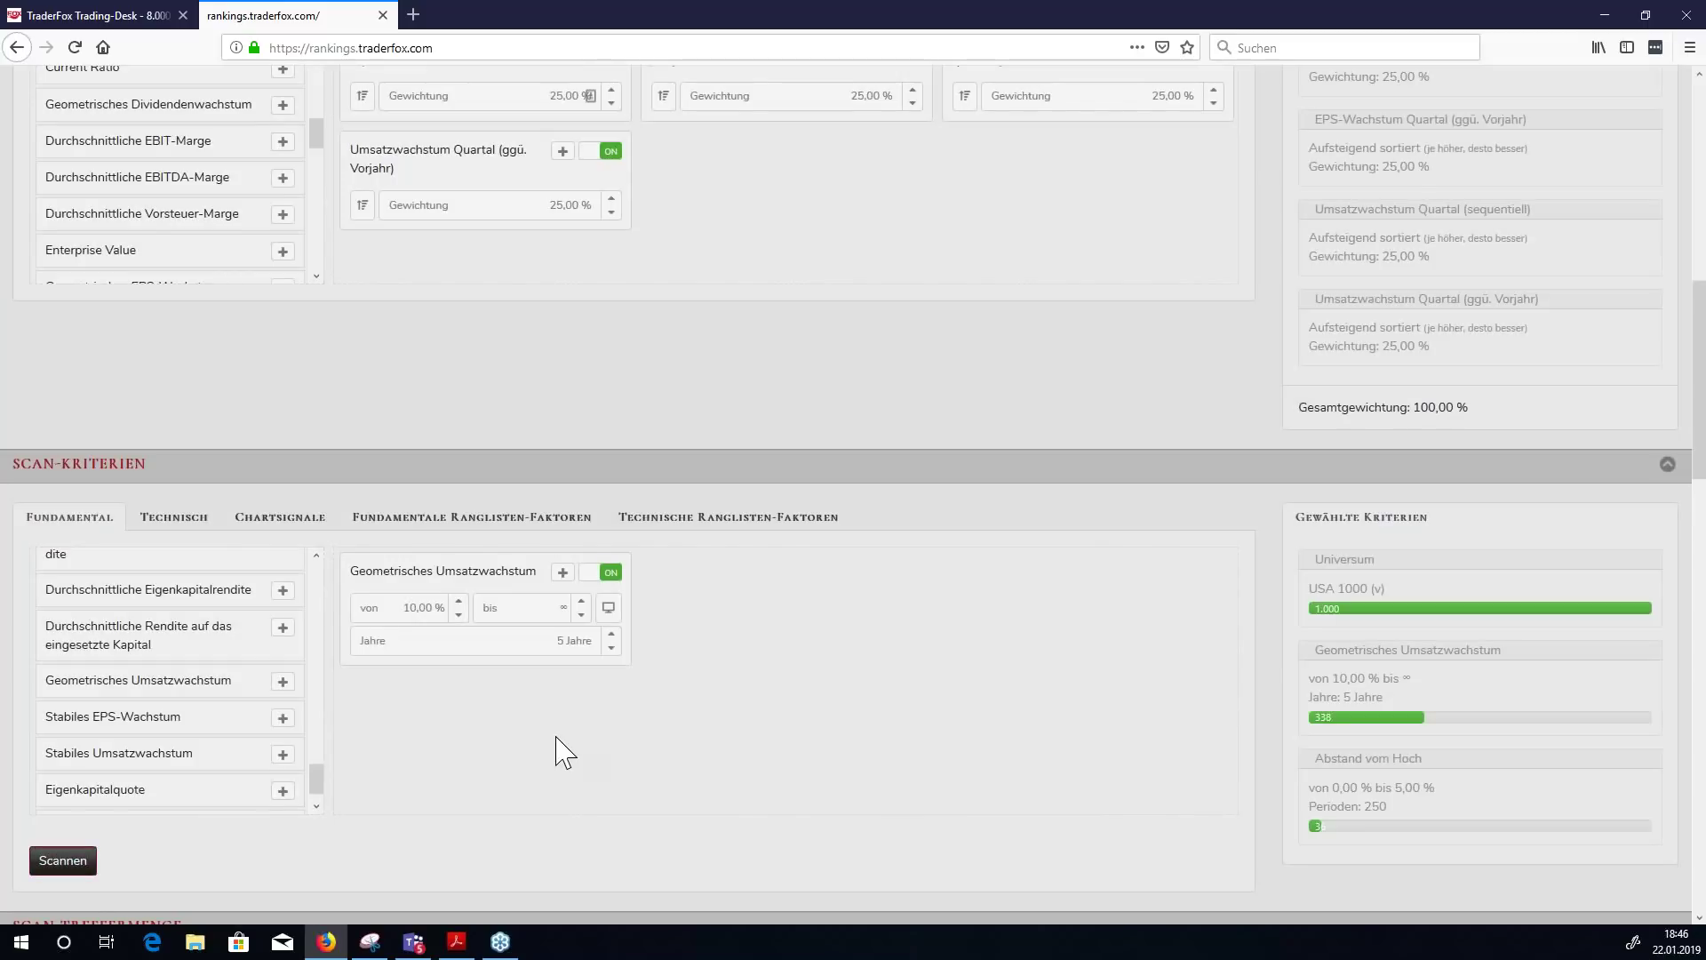
- Examine the ranked stocks in the scan results table with their growth values and scores
scroll(516, 266, "up", 3)
scroll(413, 410, "down", 10)
scroll(266, 399, "down", 2)
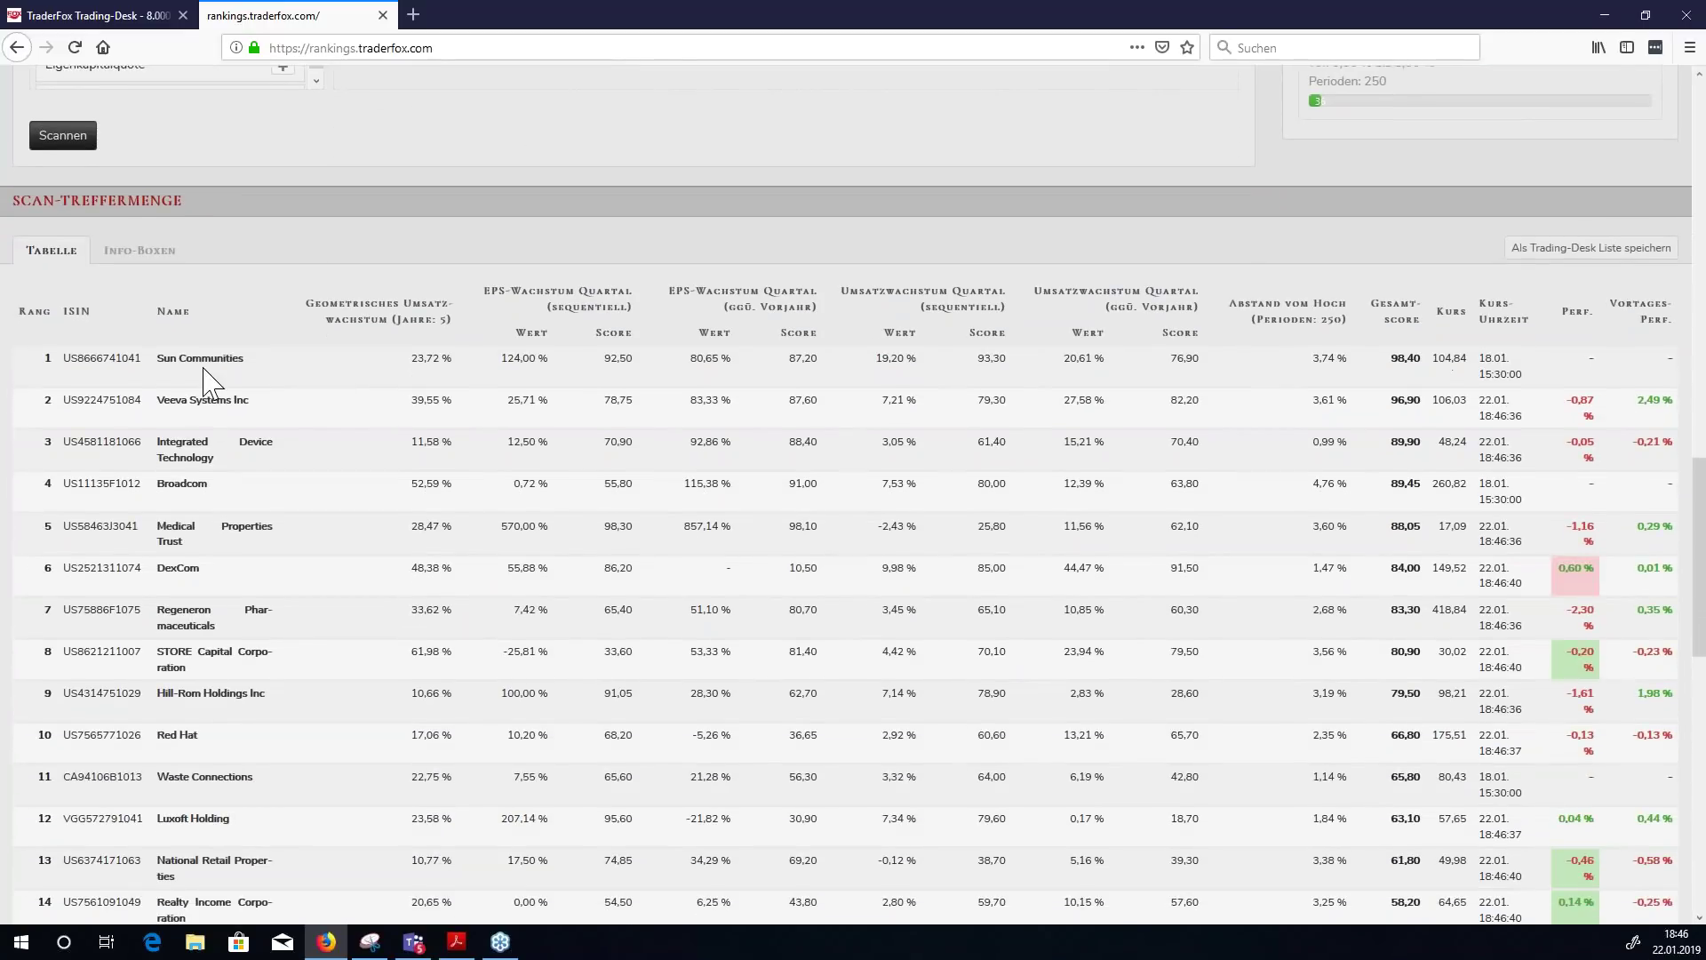
mouse_move(253, 218)
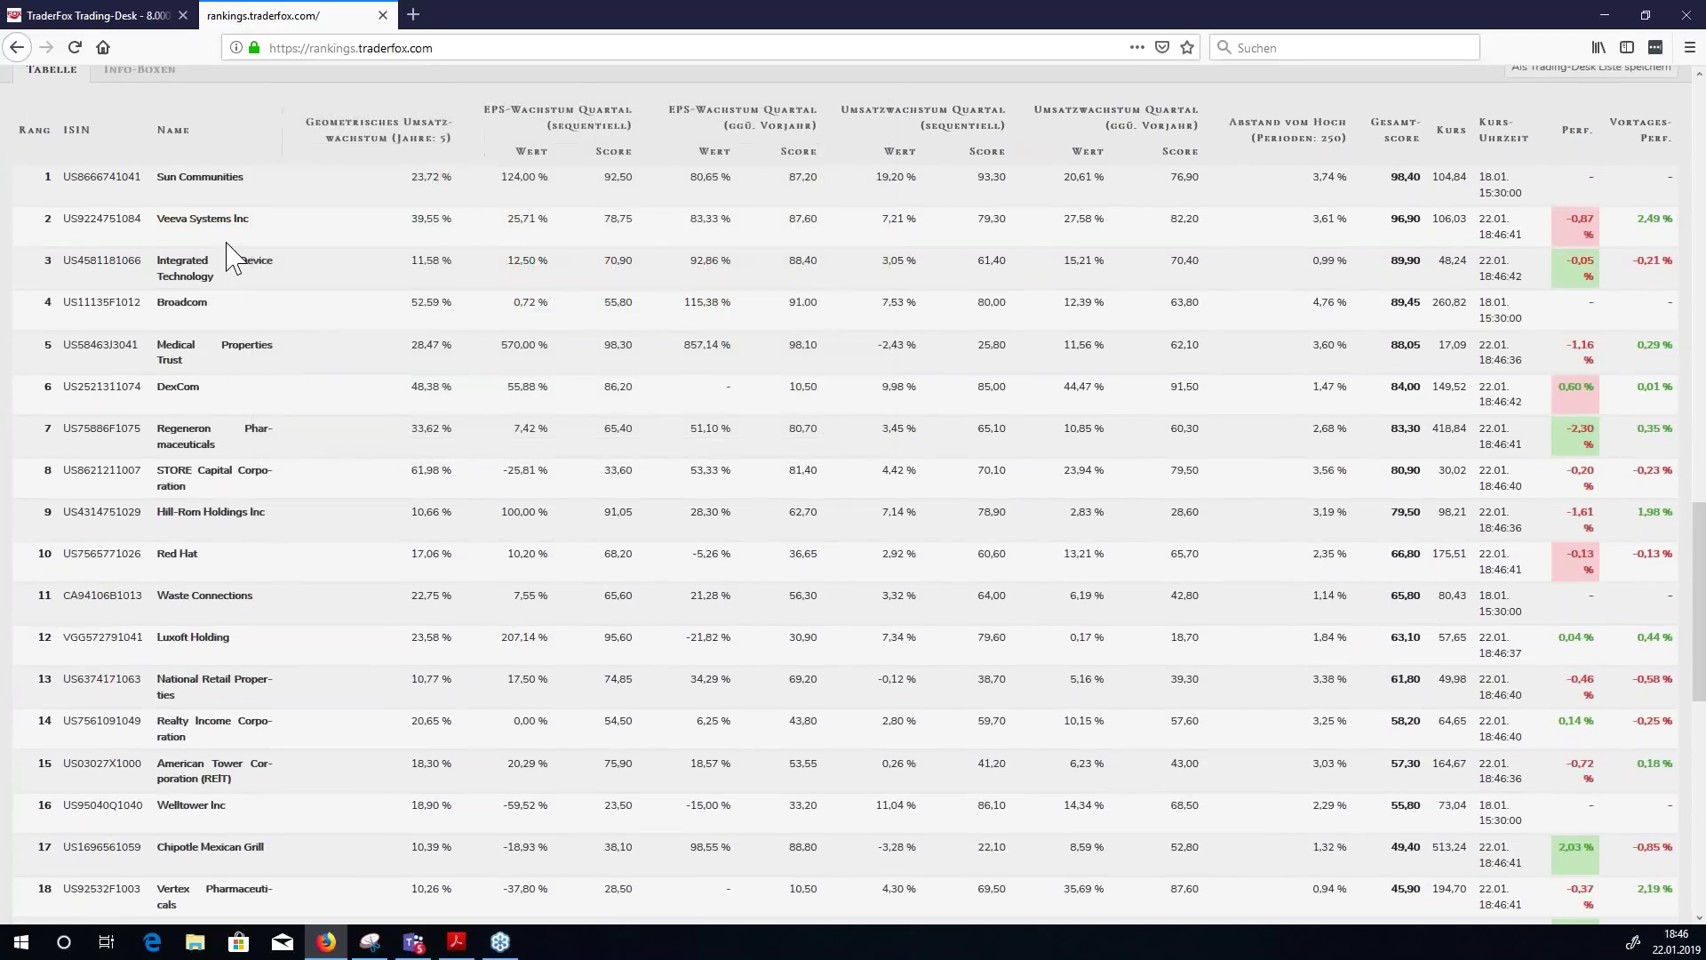
scroll(320, 440, "down", 1)
scroll(319, 444, "down", 3)
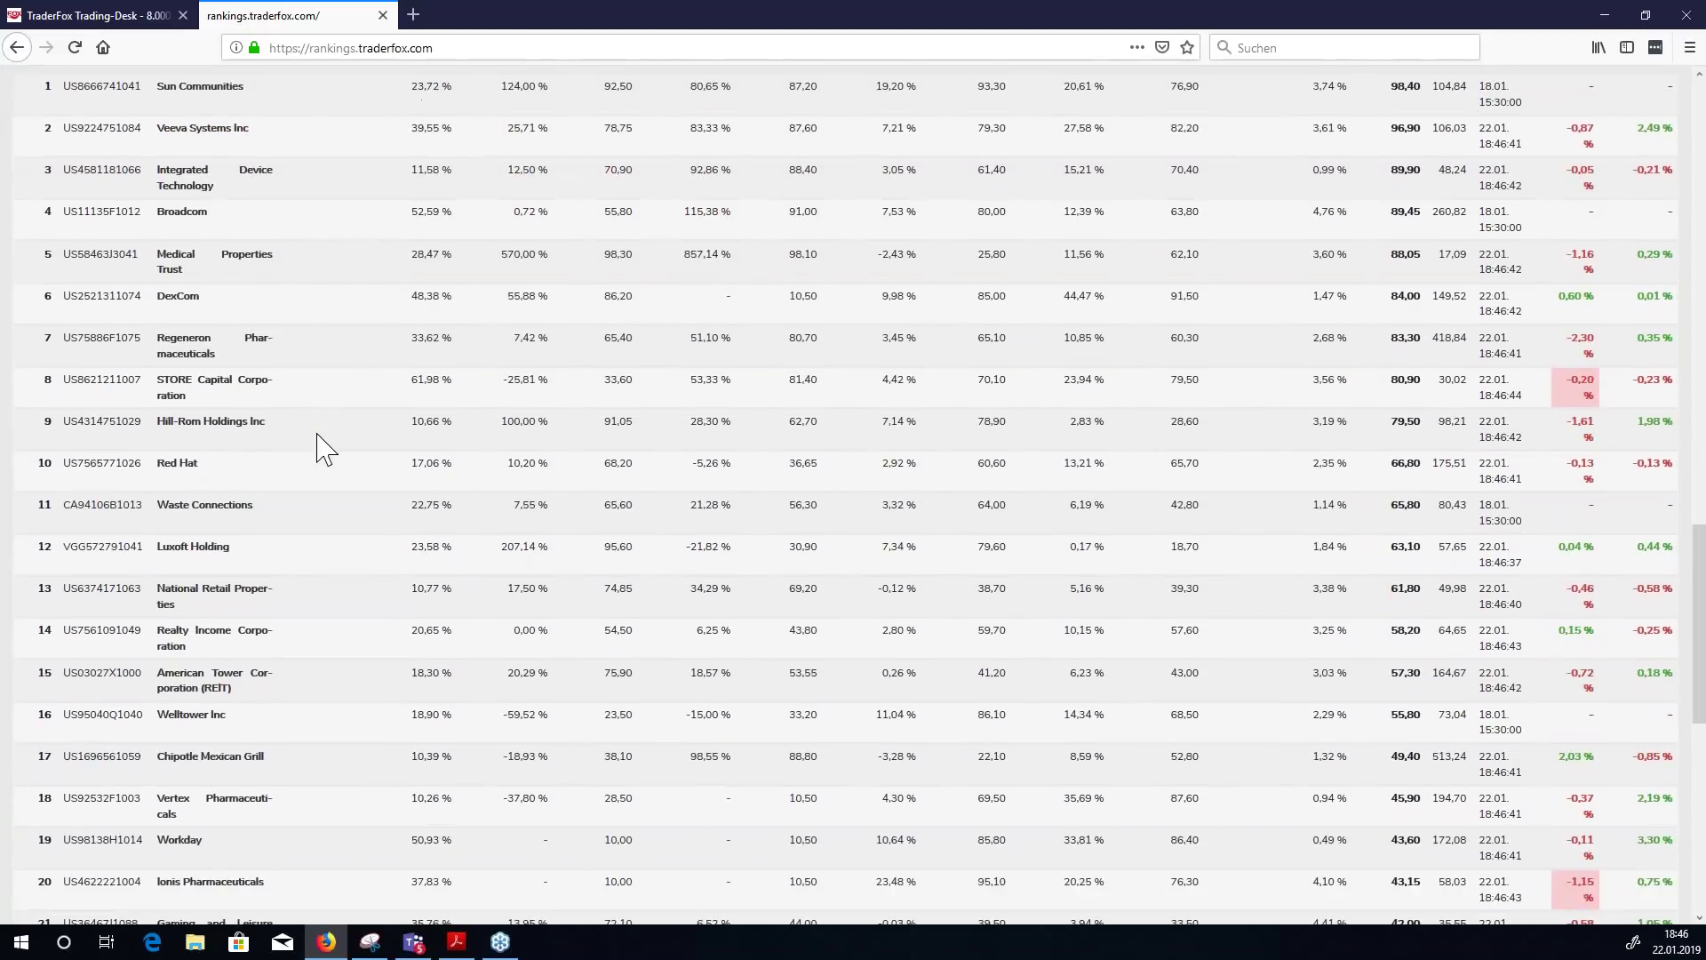
scroll(324, 449, "up", 14)
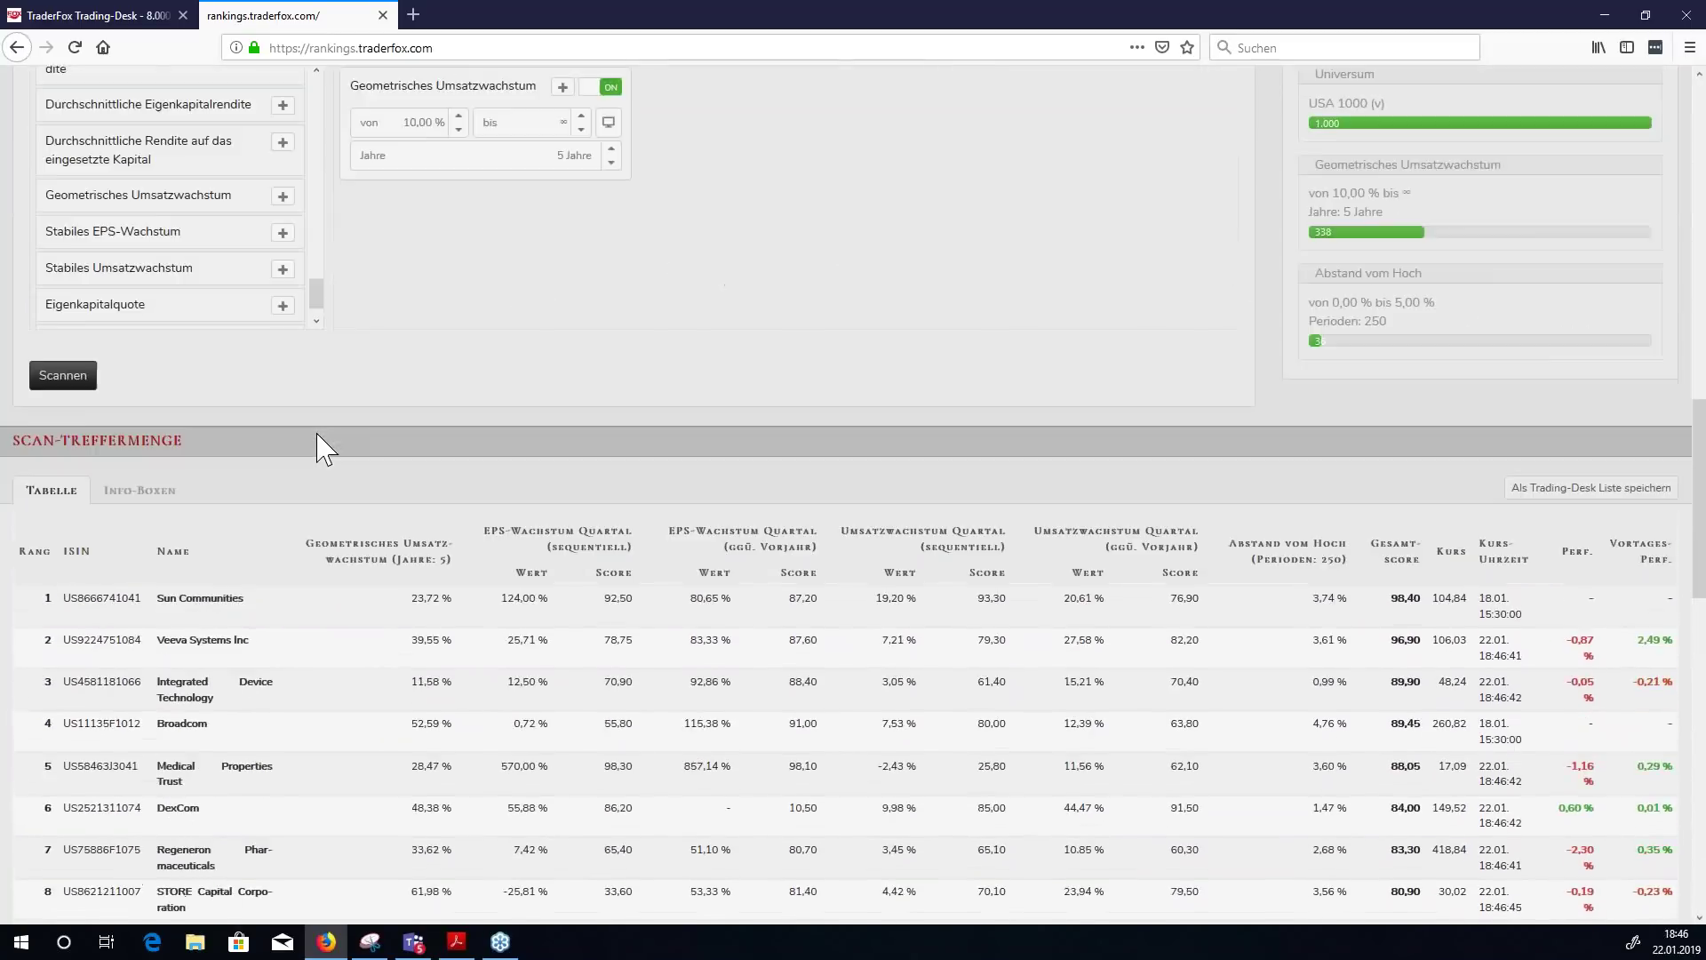
scroll(977, 675, "down", 5)
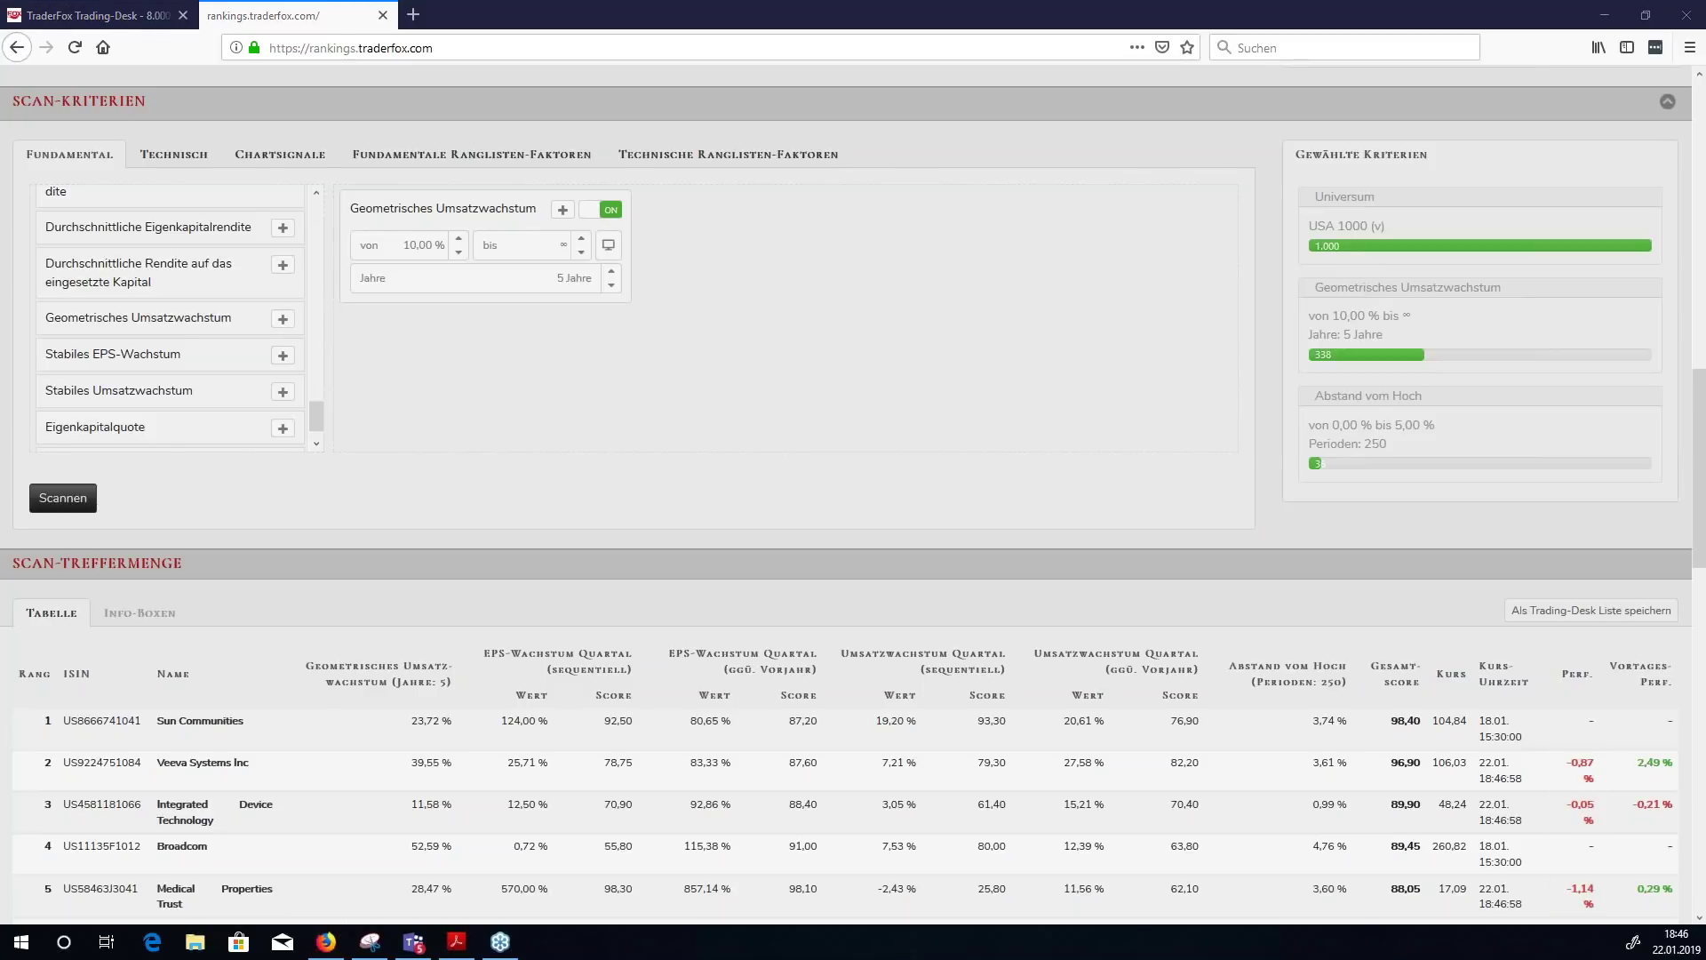
- Show the scan results as Info-Boxen and examine the one-year price charts of the top-ranked stocks
left_click(140, 613)
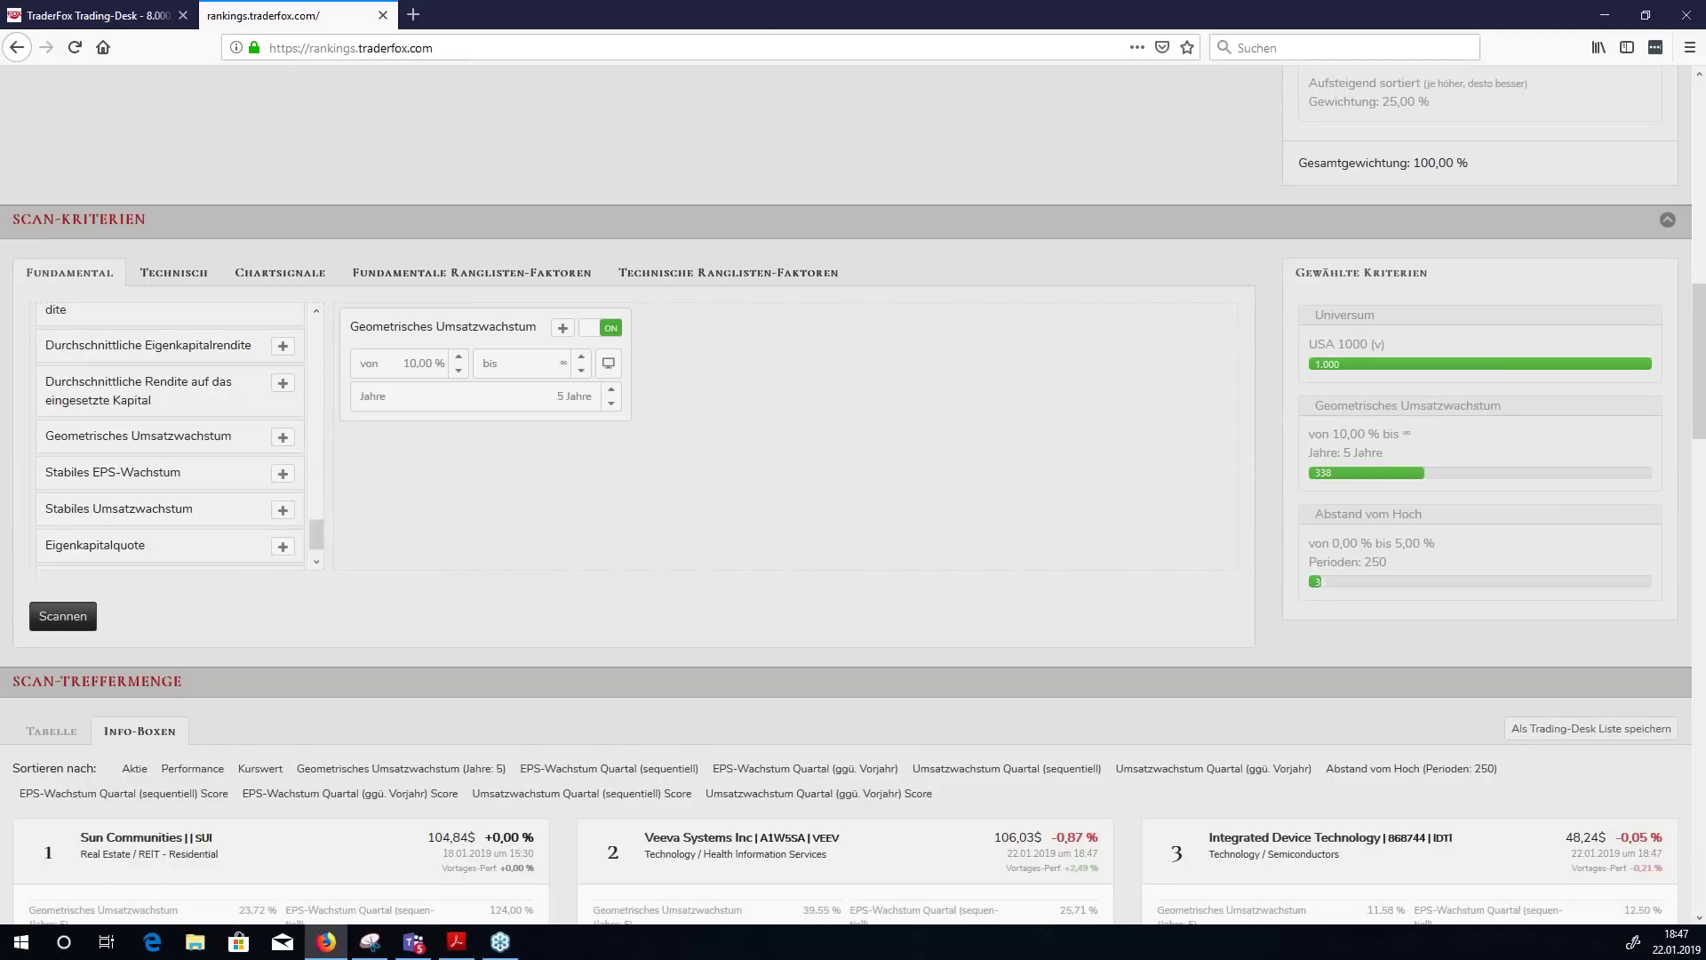
scroll(430, 620, "down", 8)
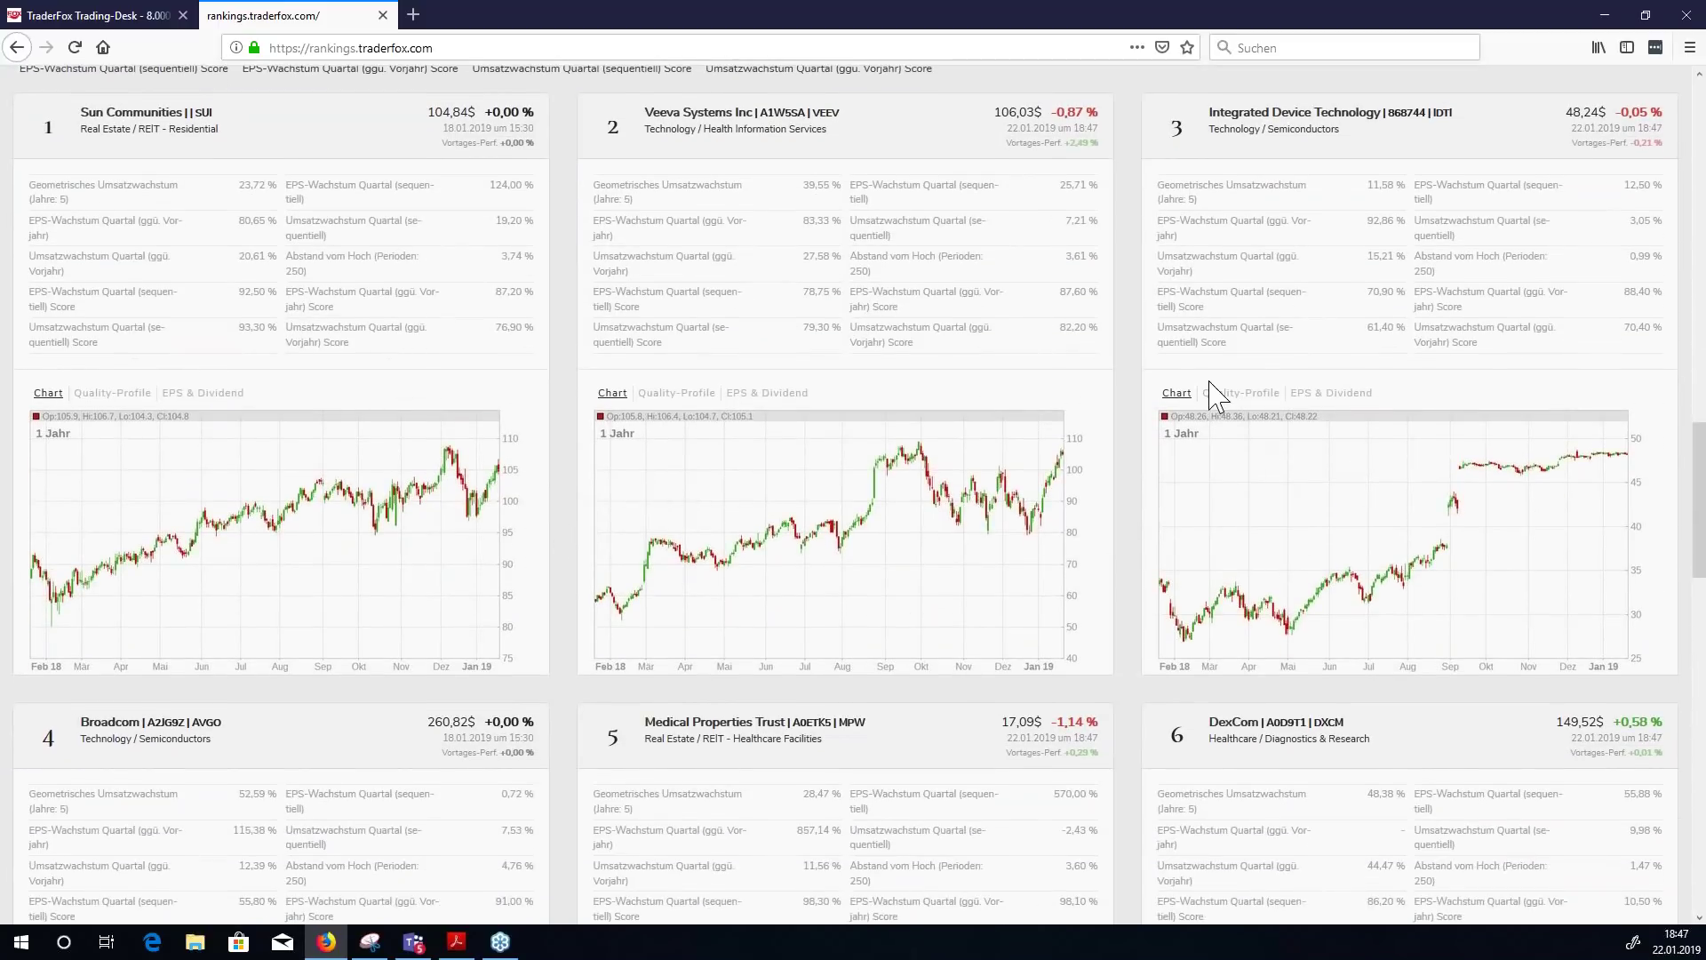
scroll(1190, 377, "down", 3)
scroll(1191, 377, "down", 4)
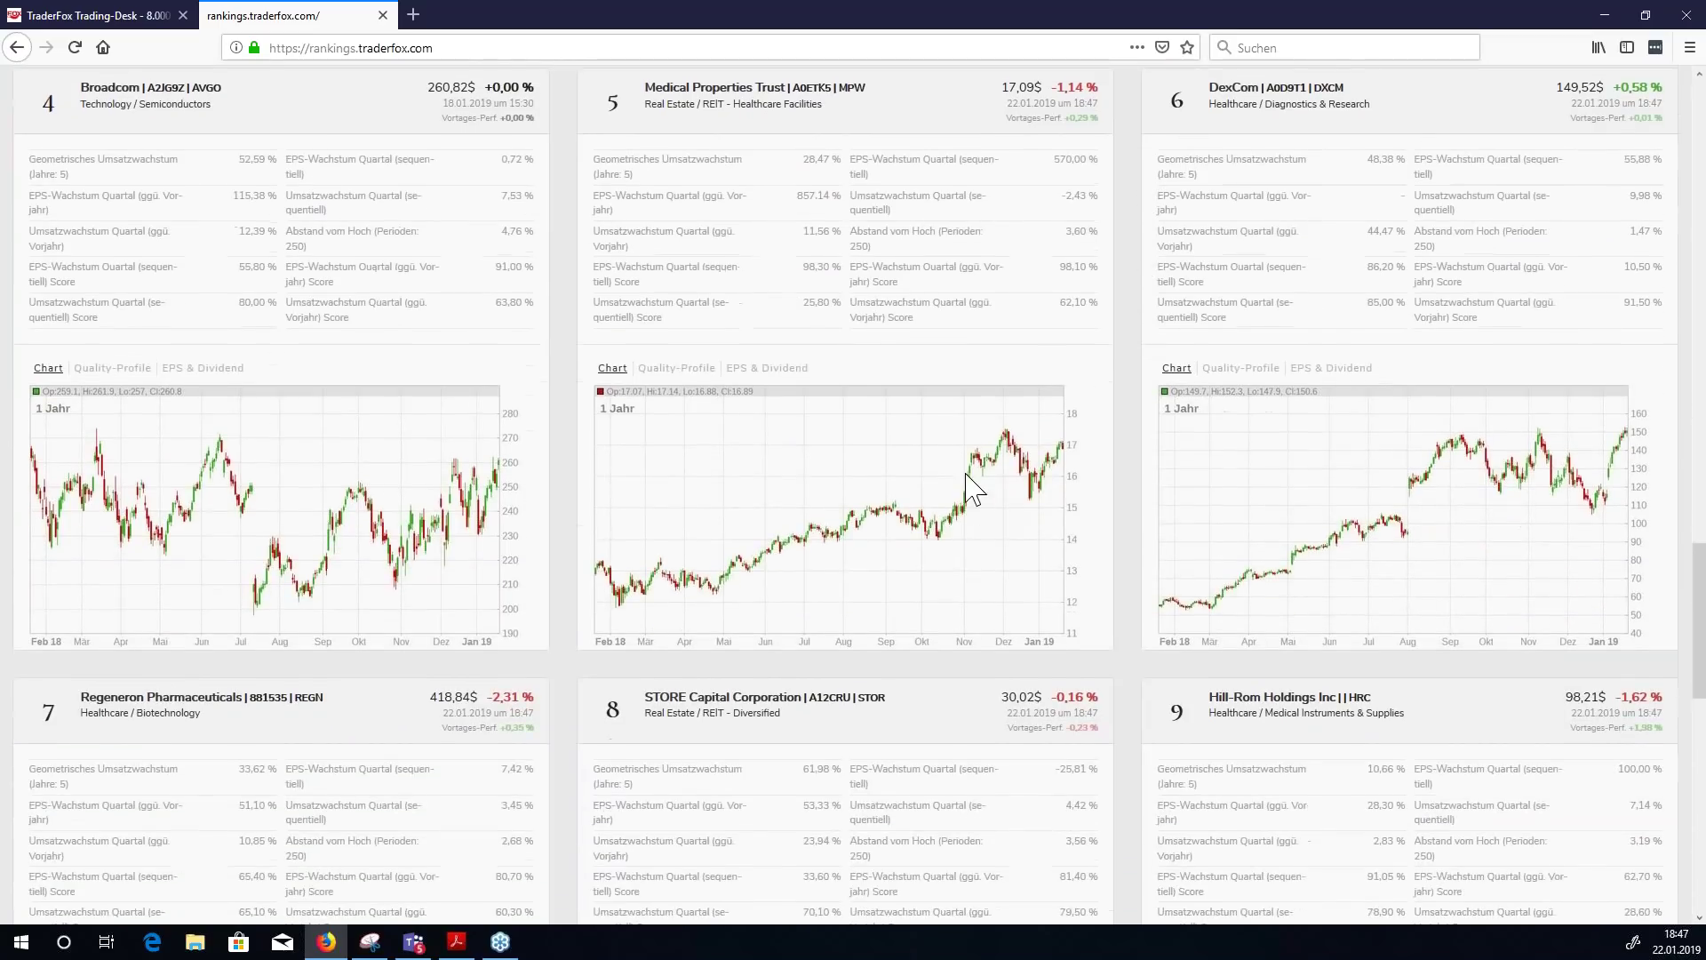
scroll(1218, 426, "down", 4)
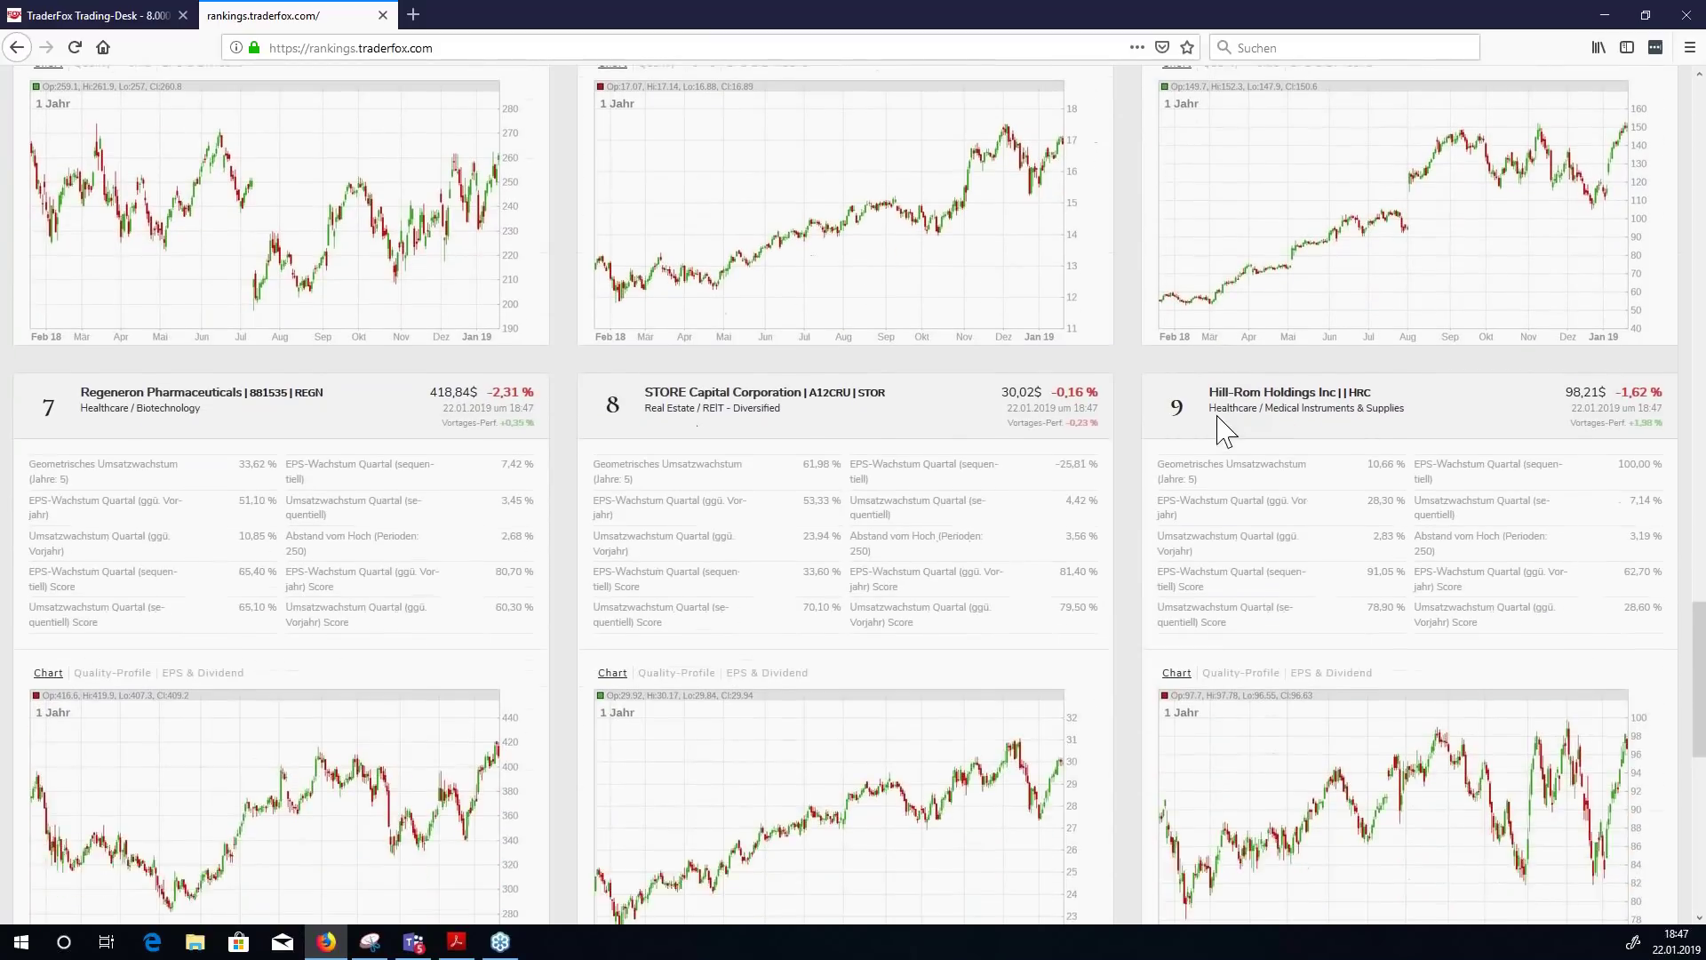
scroll(1074, 420, "down", 3)
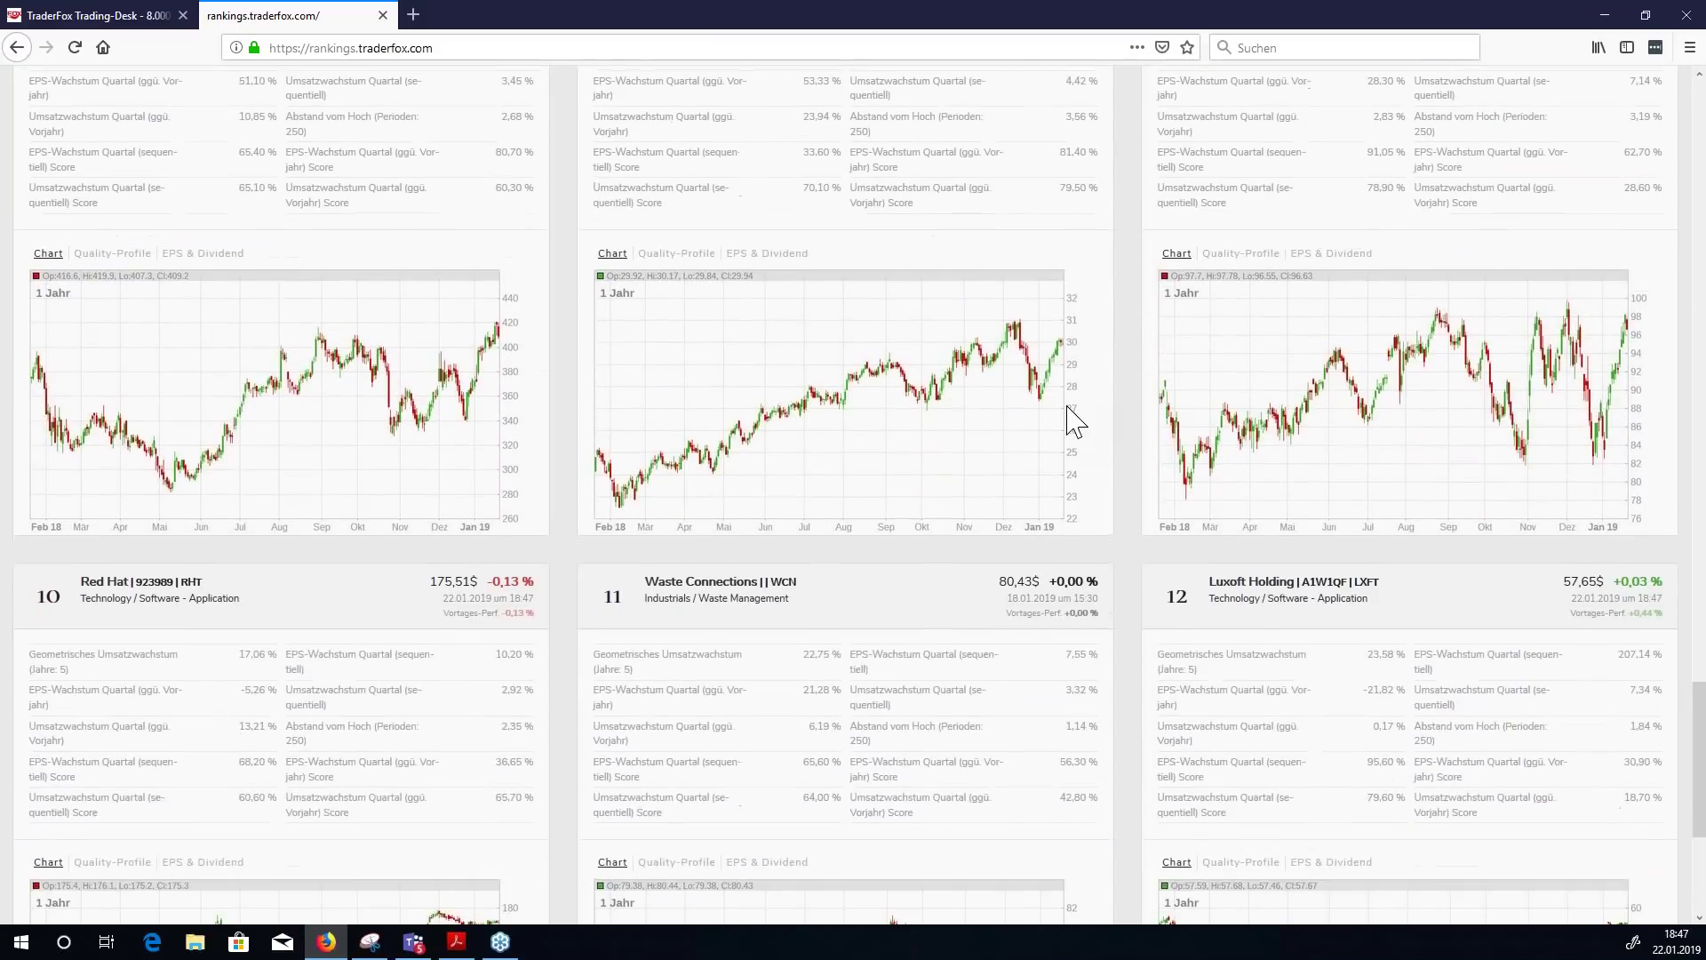
scroll(1074, 419, "up", 7)
scroll(302, 427, "up", 6)
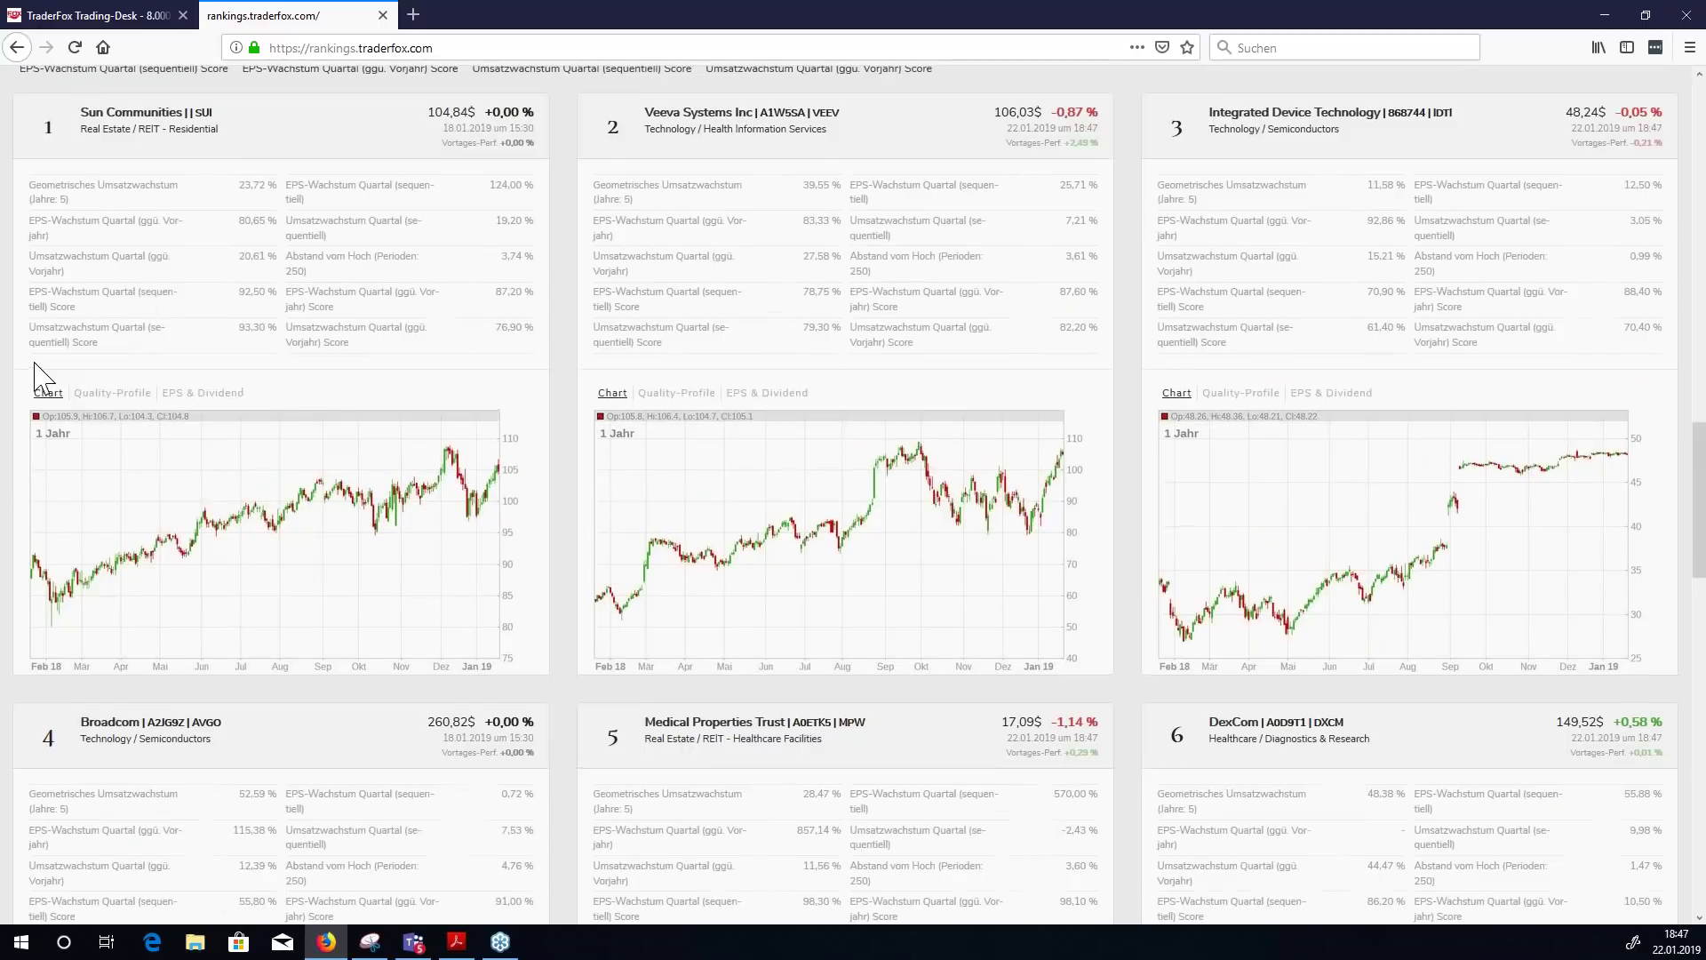
- Display the Quality-Profile charts for Sun Communities, Veeva Systems, Integrated Device Technology and Broadcom
left_click(107, 392)
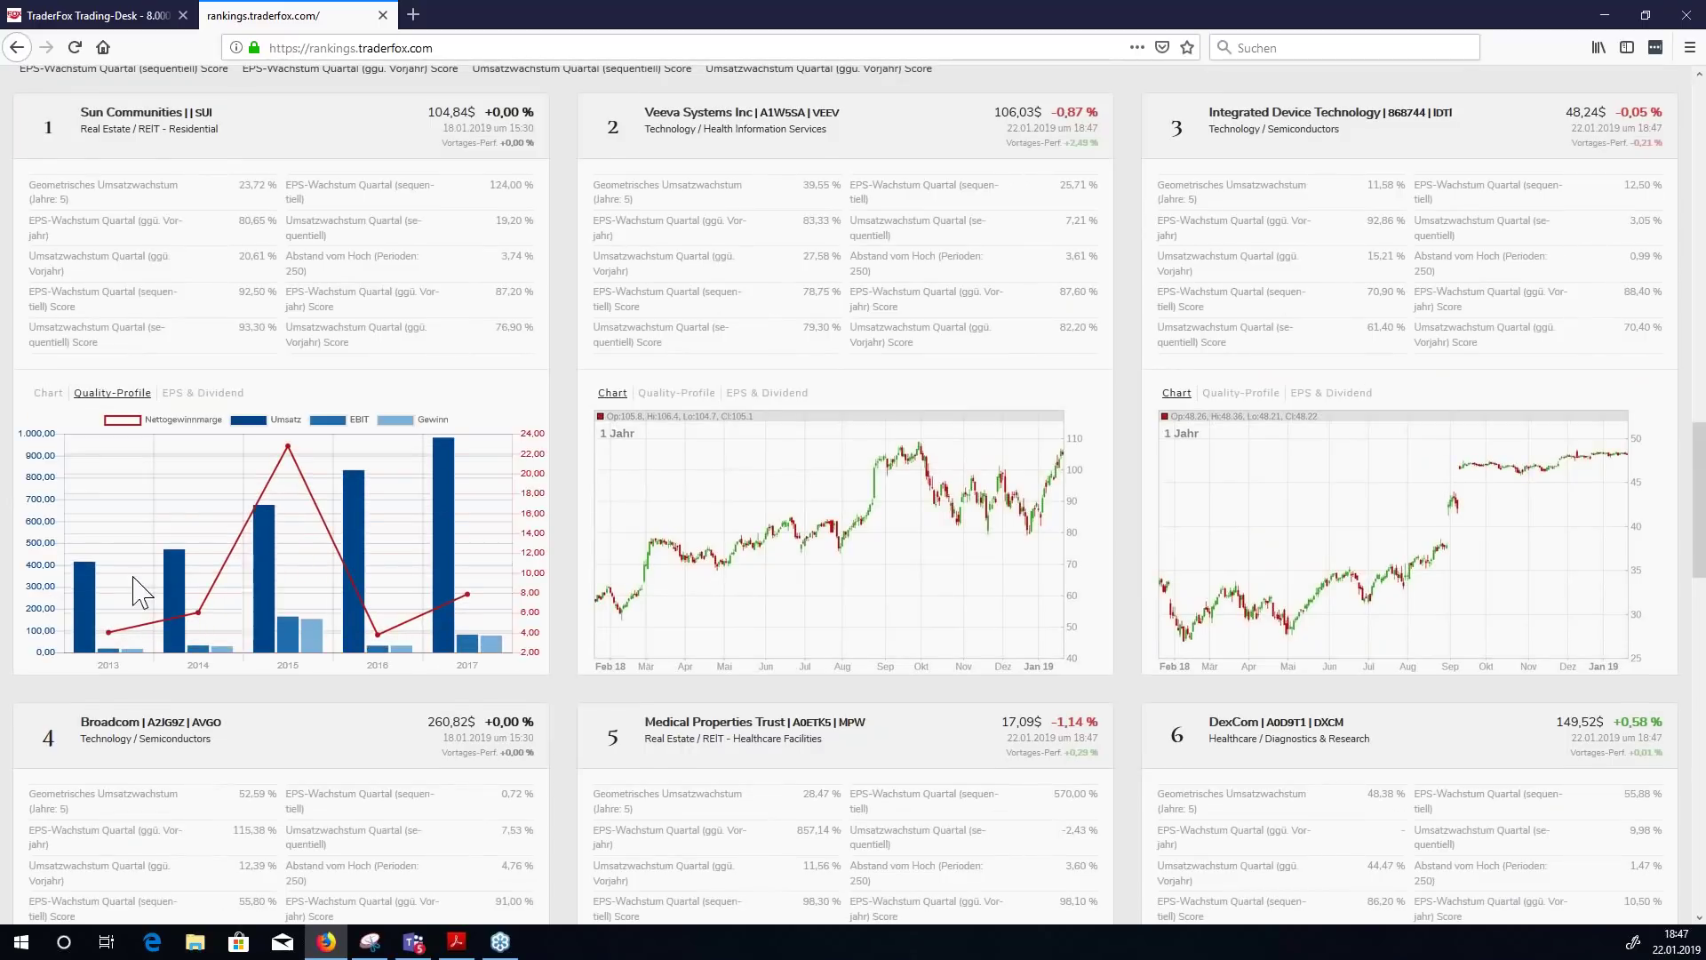
left_click(674, 397)
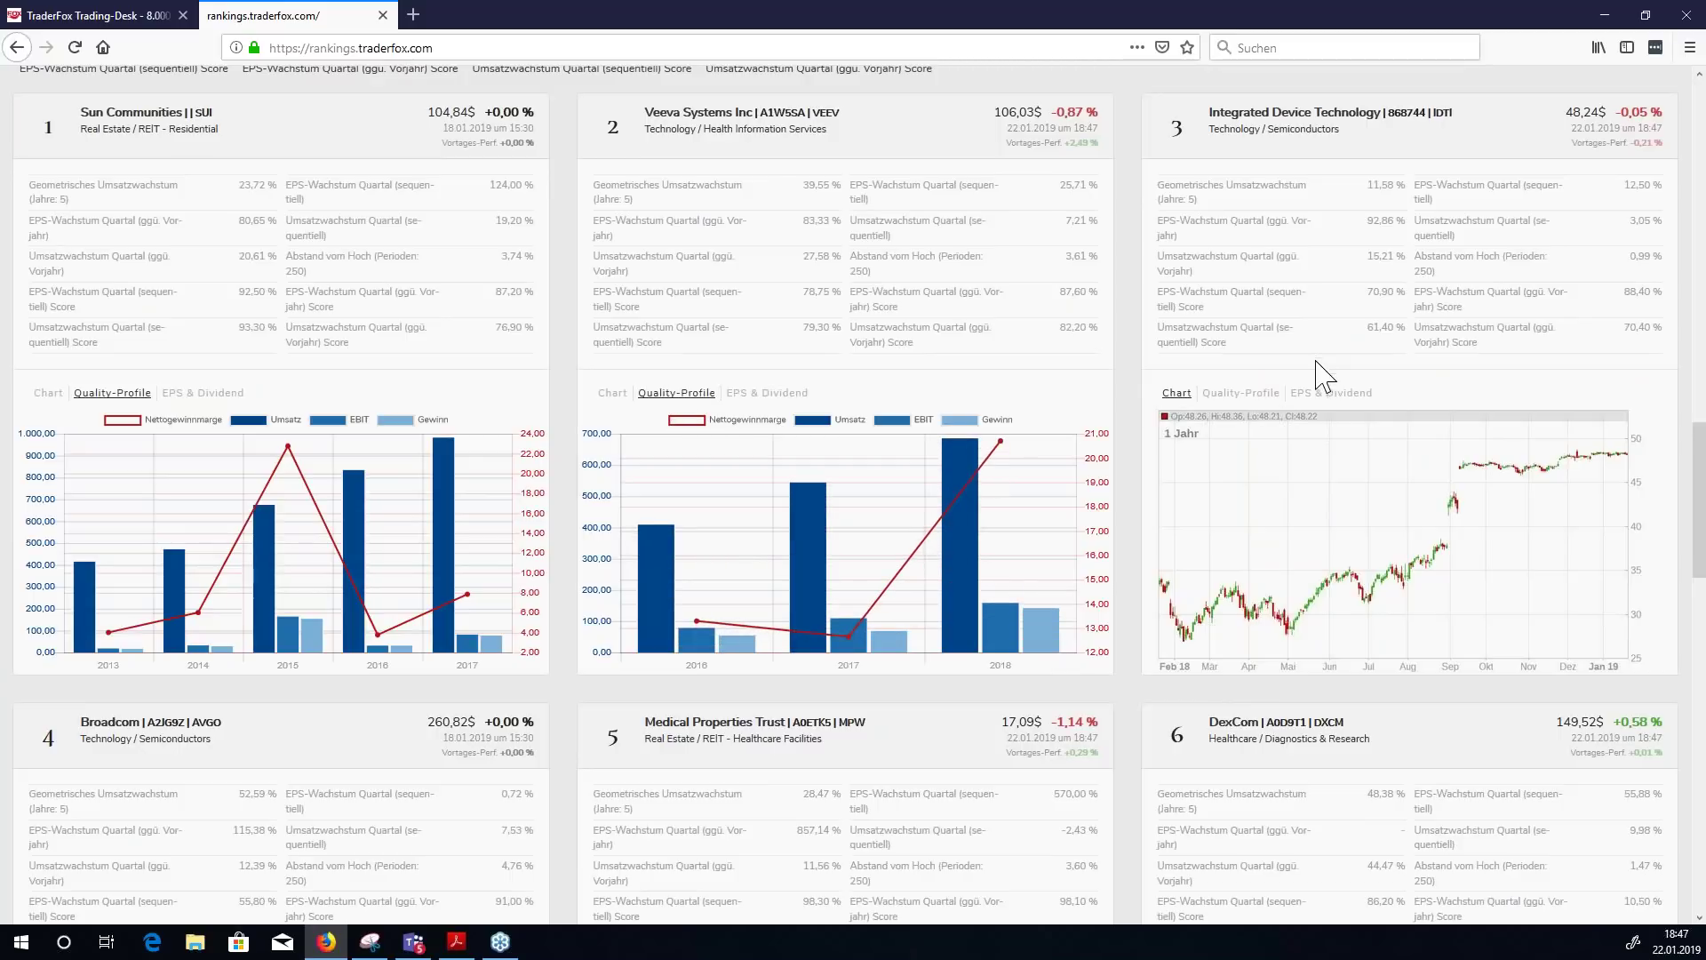
left_click(1244, 392)
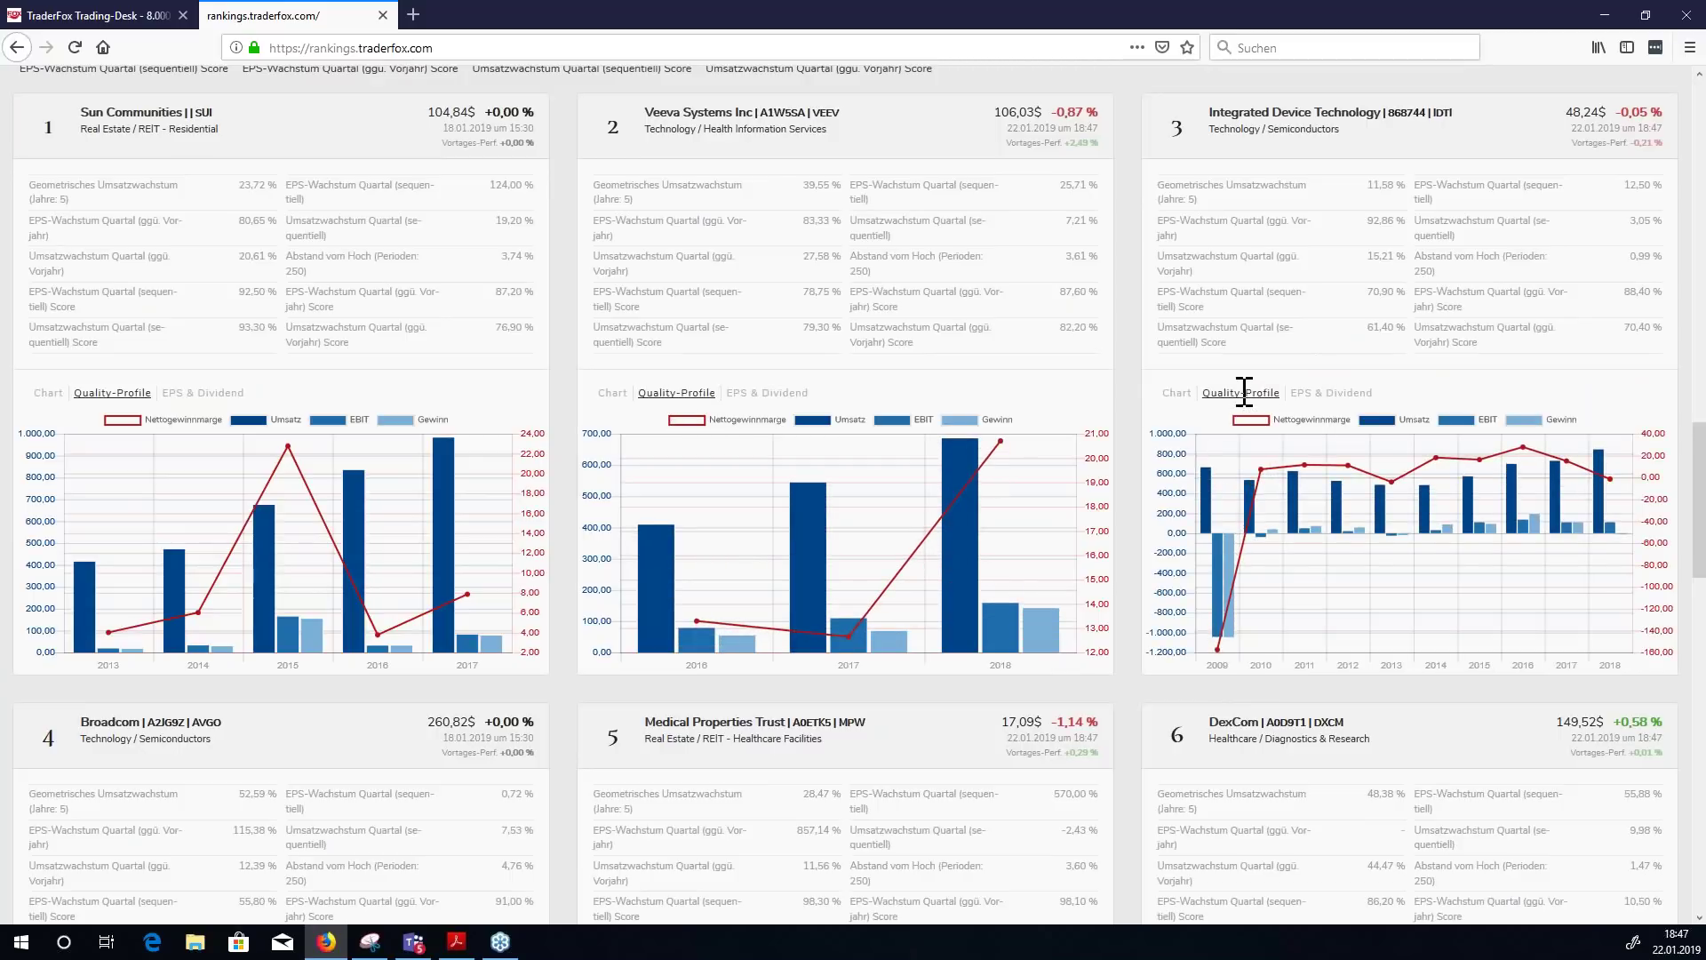
scroll(648, 463, "down", 2)
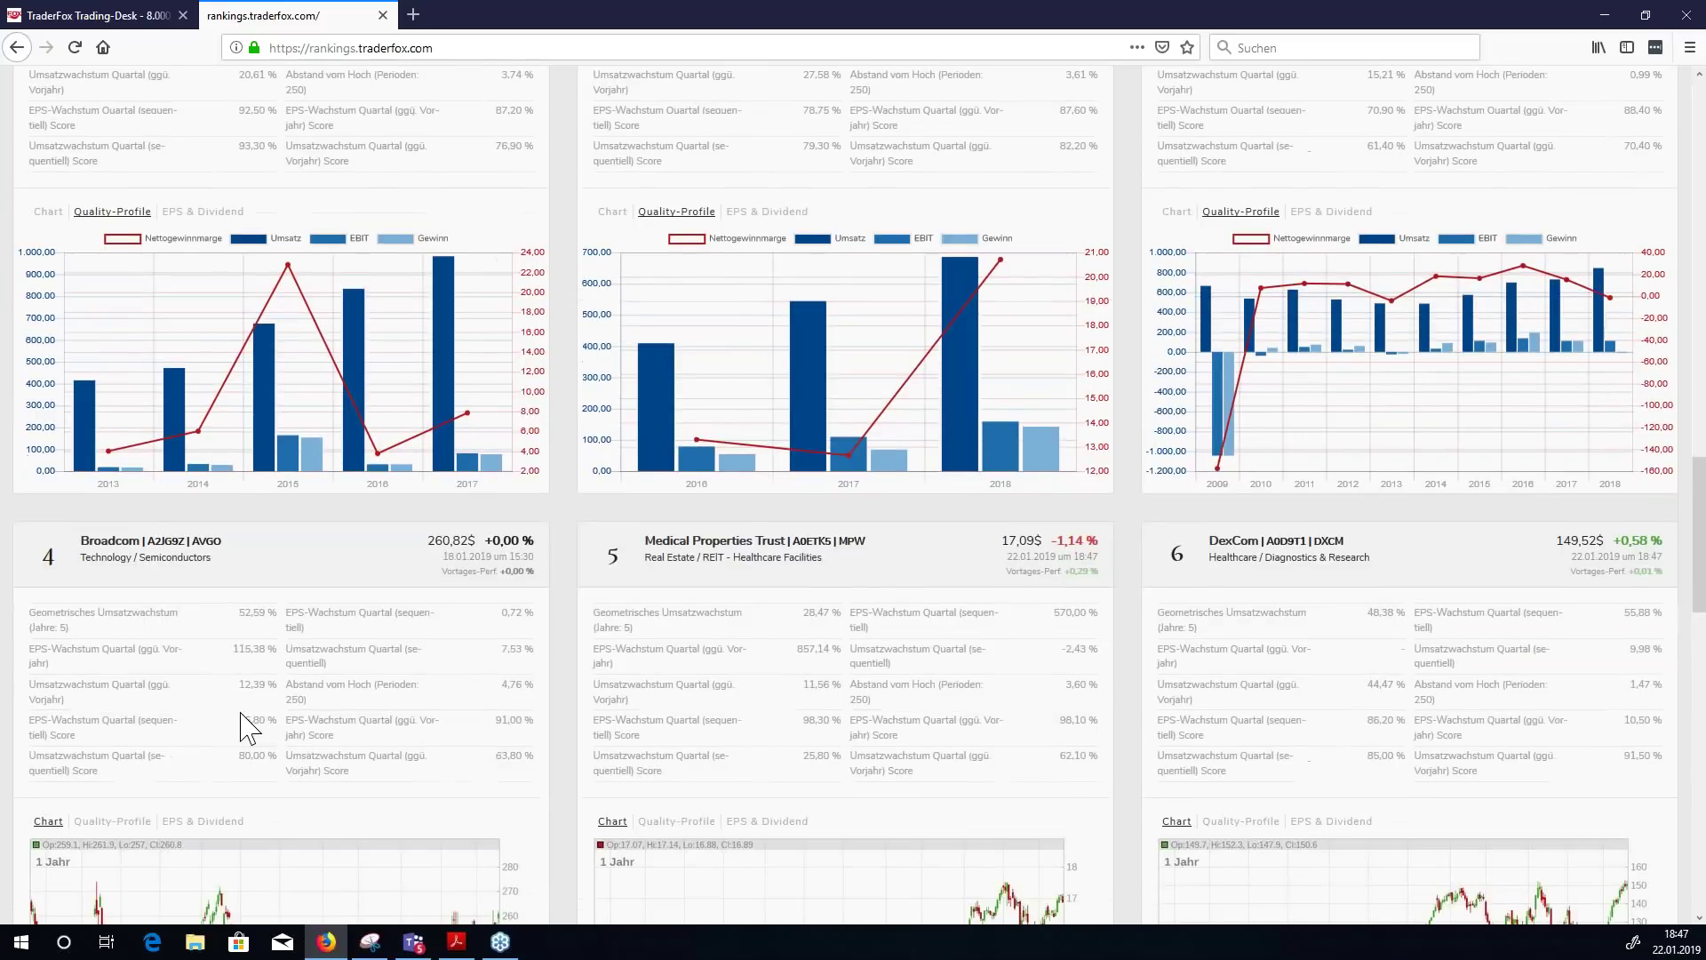
scroll(152, 655, "down", 1)
left_click(137, 640)
scroll(57, 666, "down", 3)
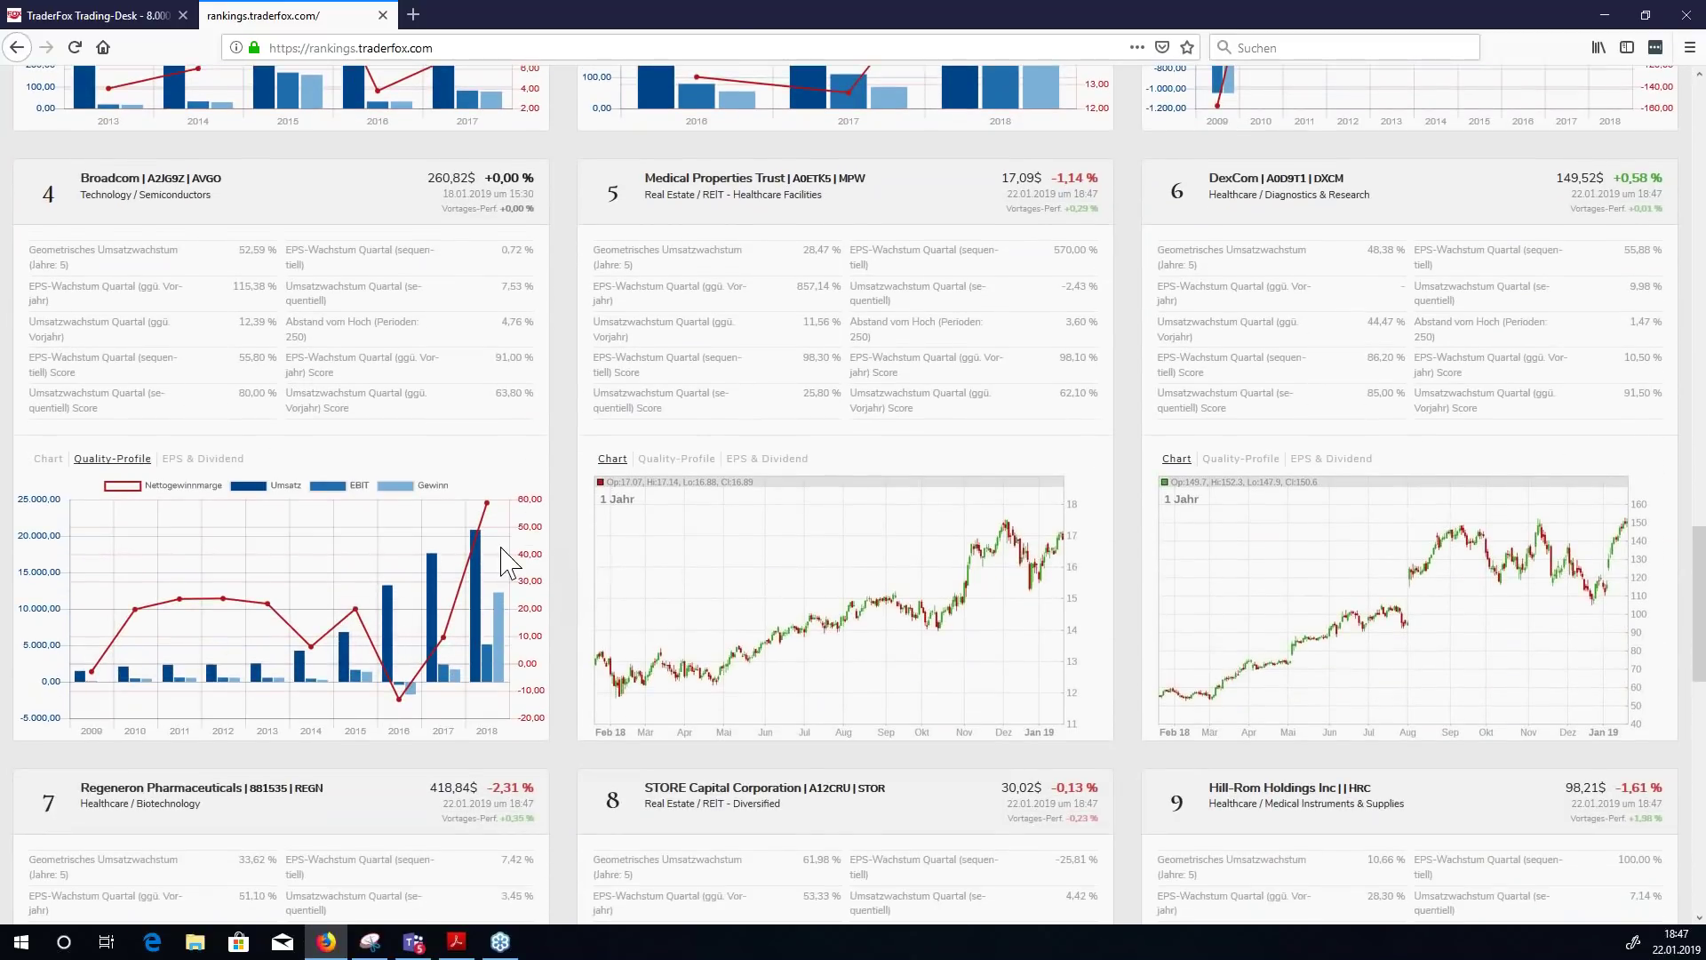
scroll(506, 562, "up", 13)
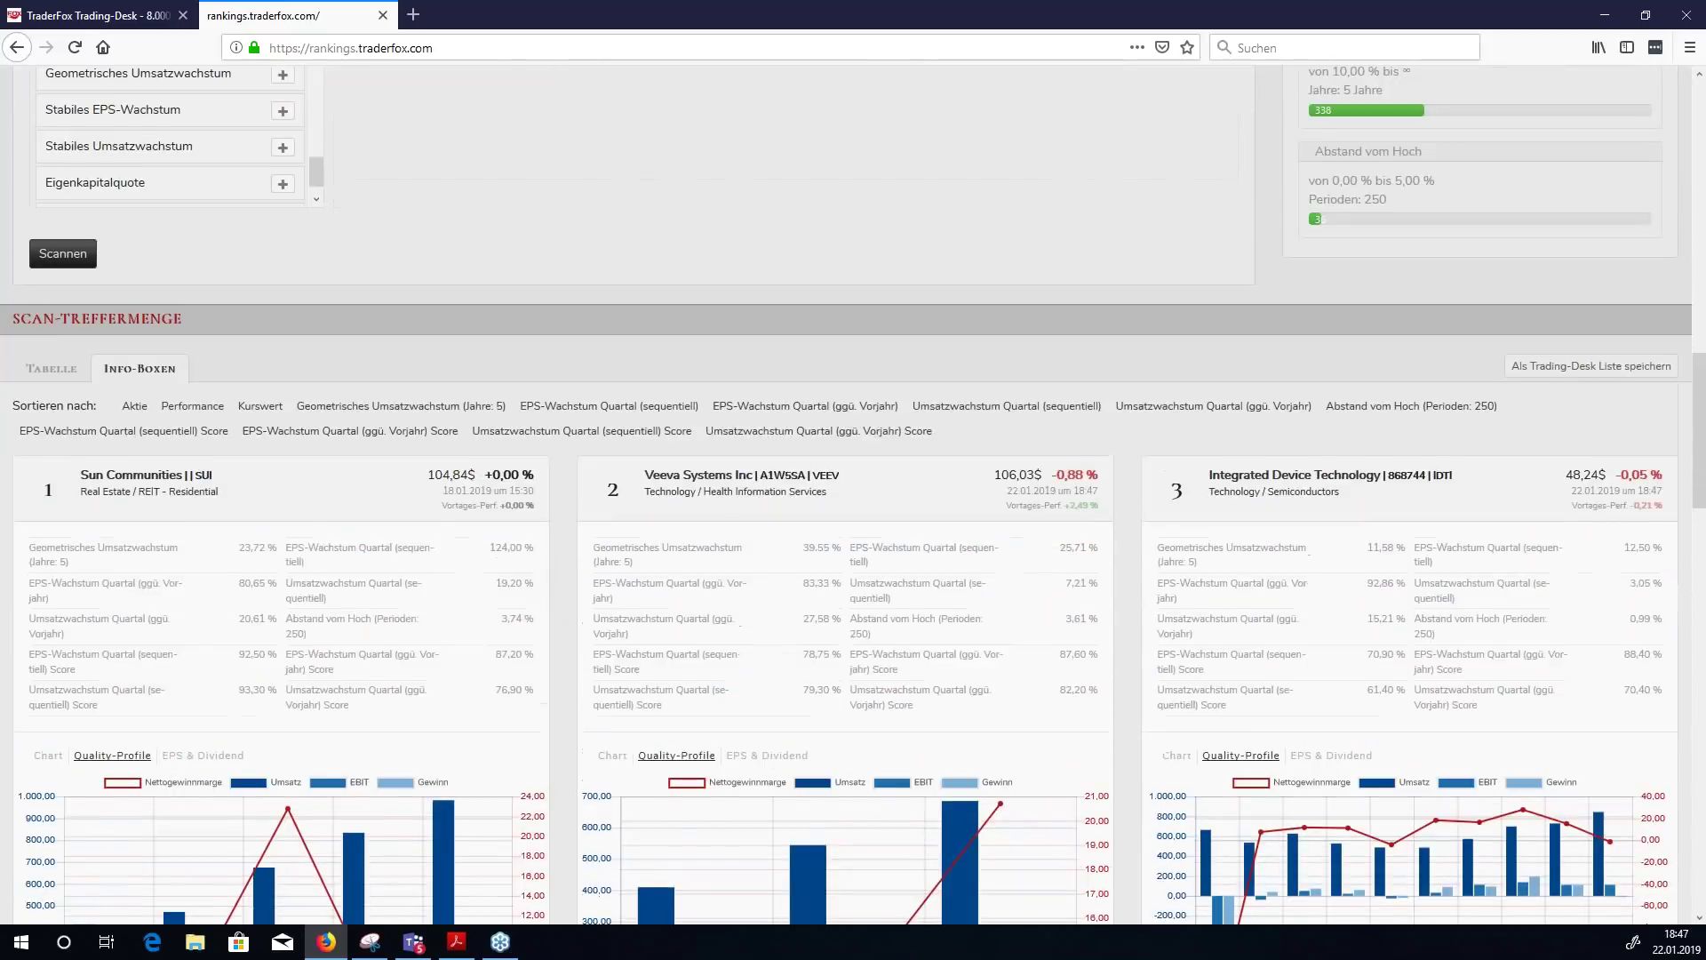
scroll(506, 636, "up", 2)
scroll(507, 637, "down", 2)
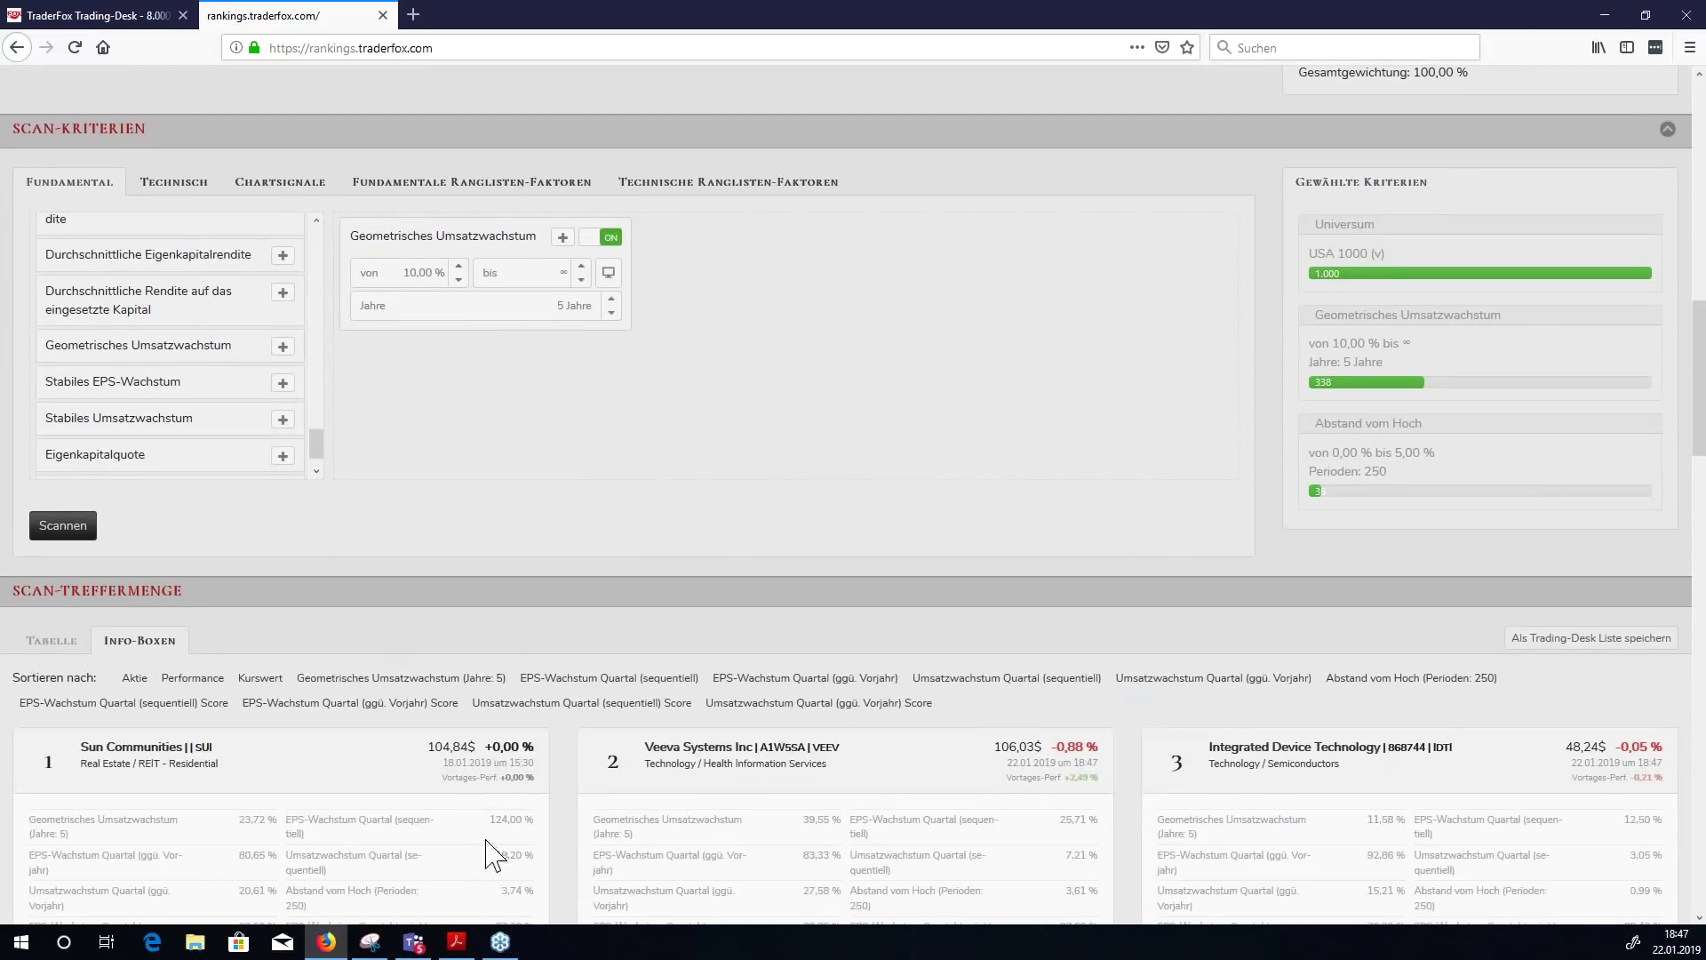
- Switch to the presentation in Acrobat Reader, go to the Cisco Systems weekly chart on page 19 and enlarge it to 124%
left_click(457, 944)
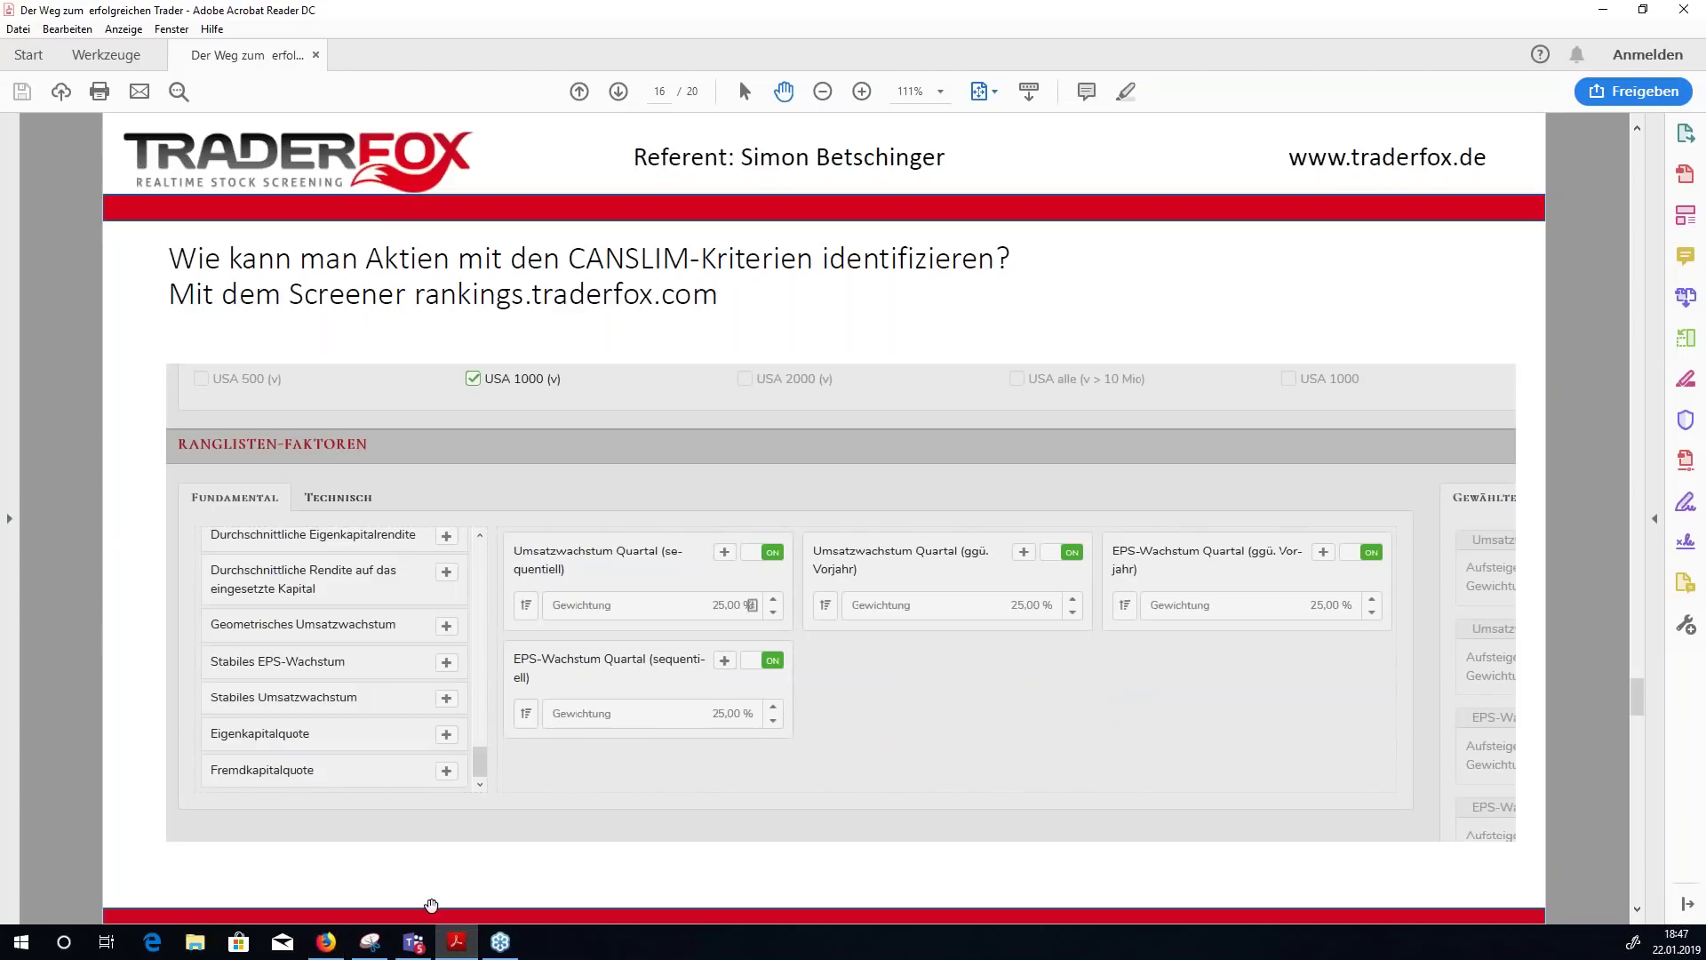
left_click(325, 943)
scroll(400, 648, "down", 2)
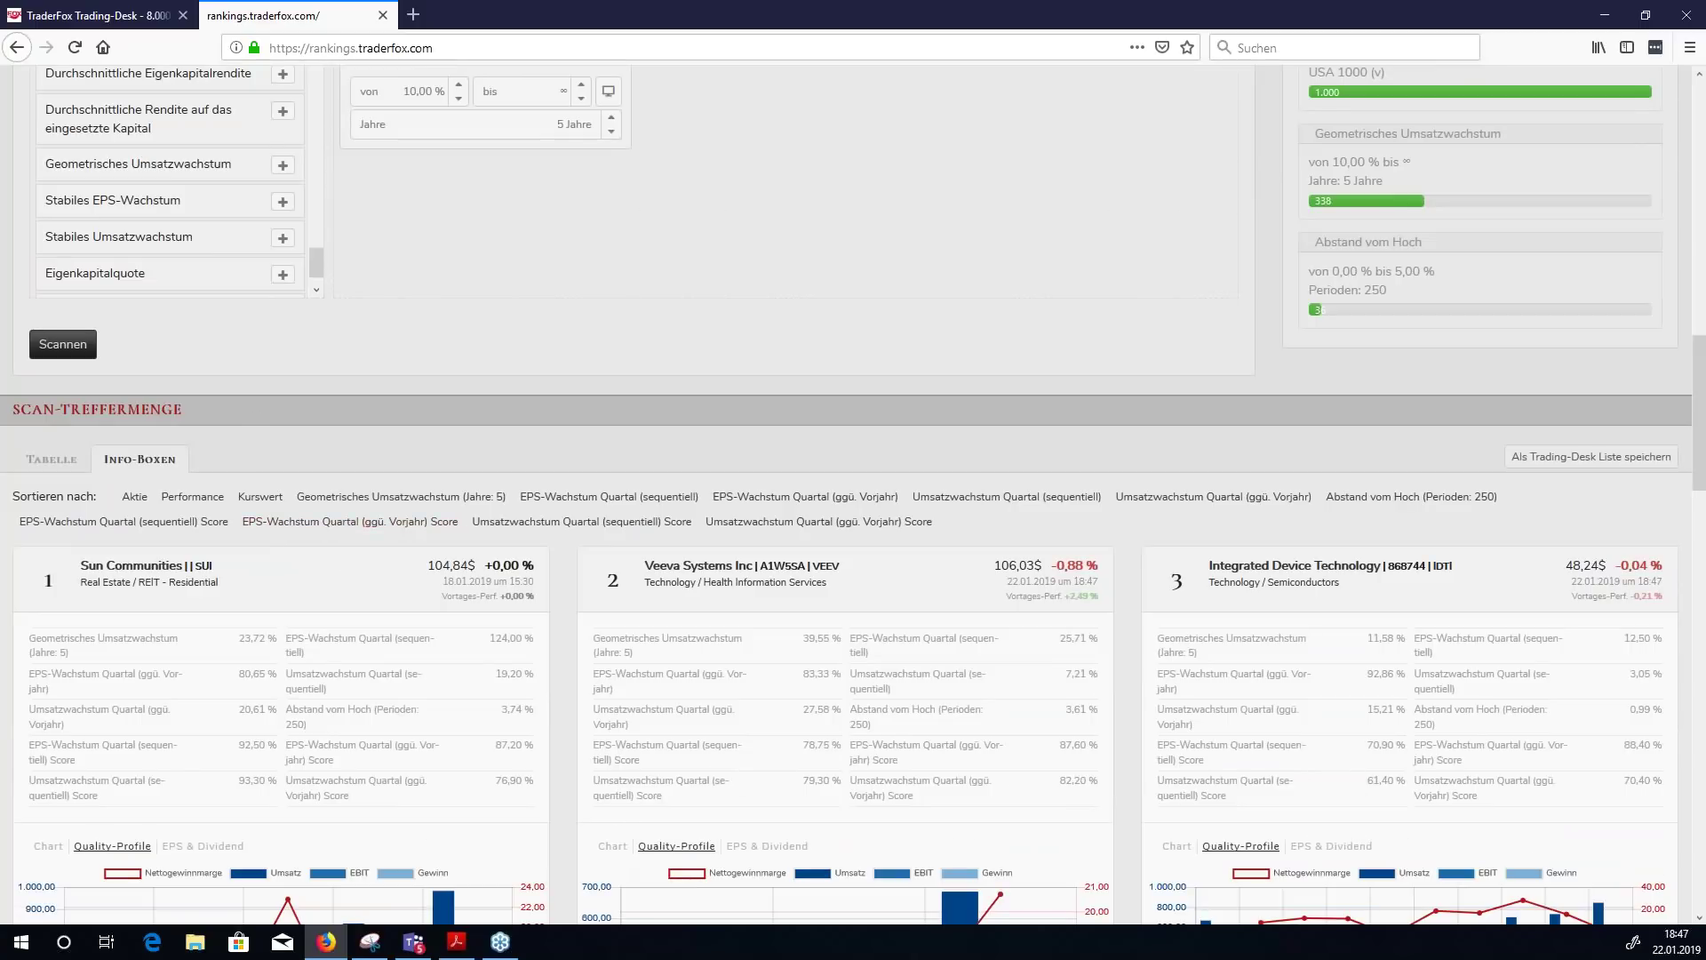
left_click(462, 947)
key("Page_Down")
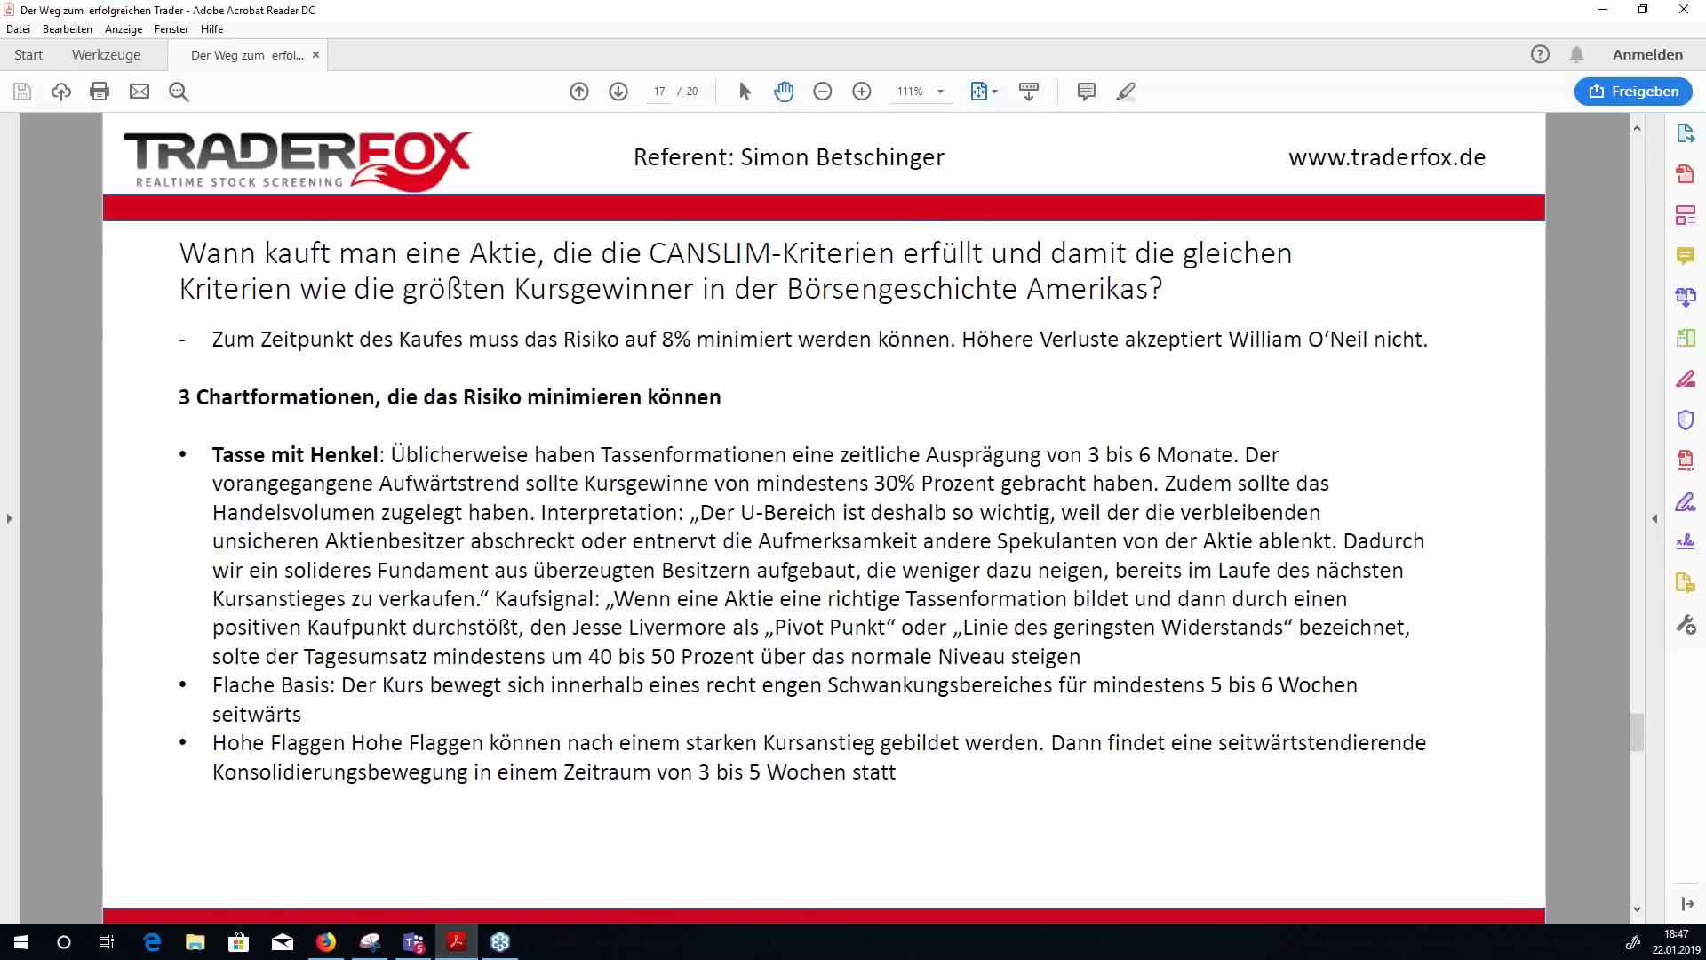
key("Page_Down")
key("Page_Down")
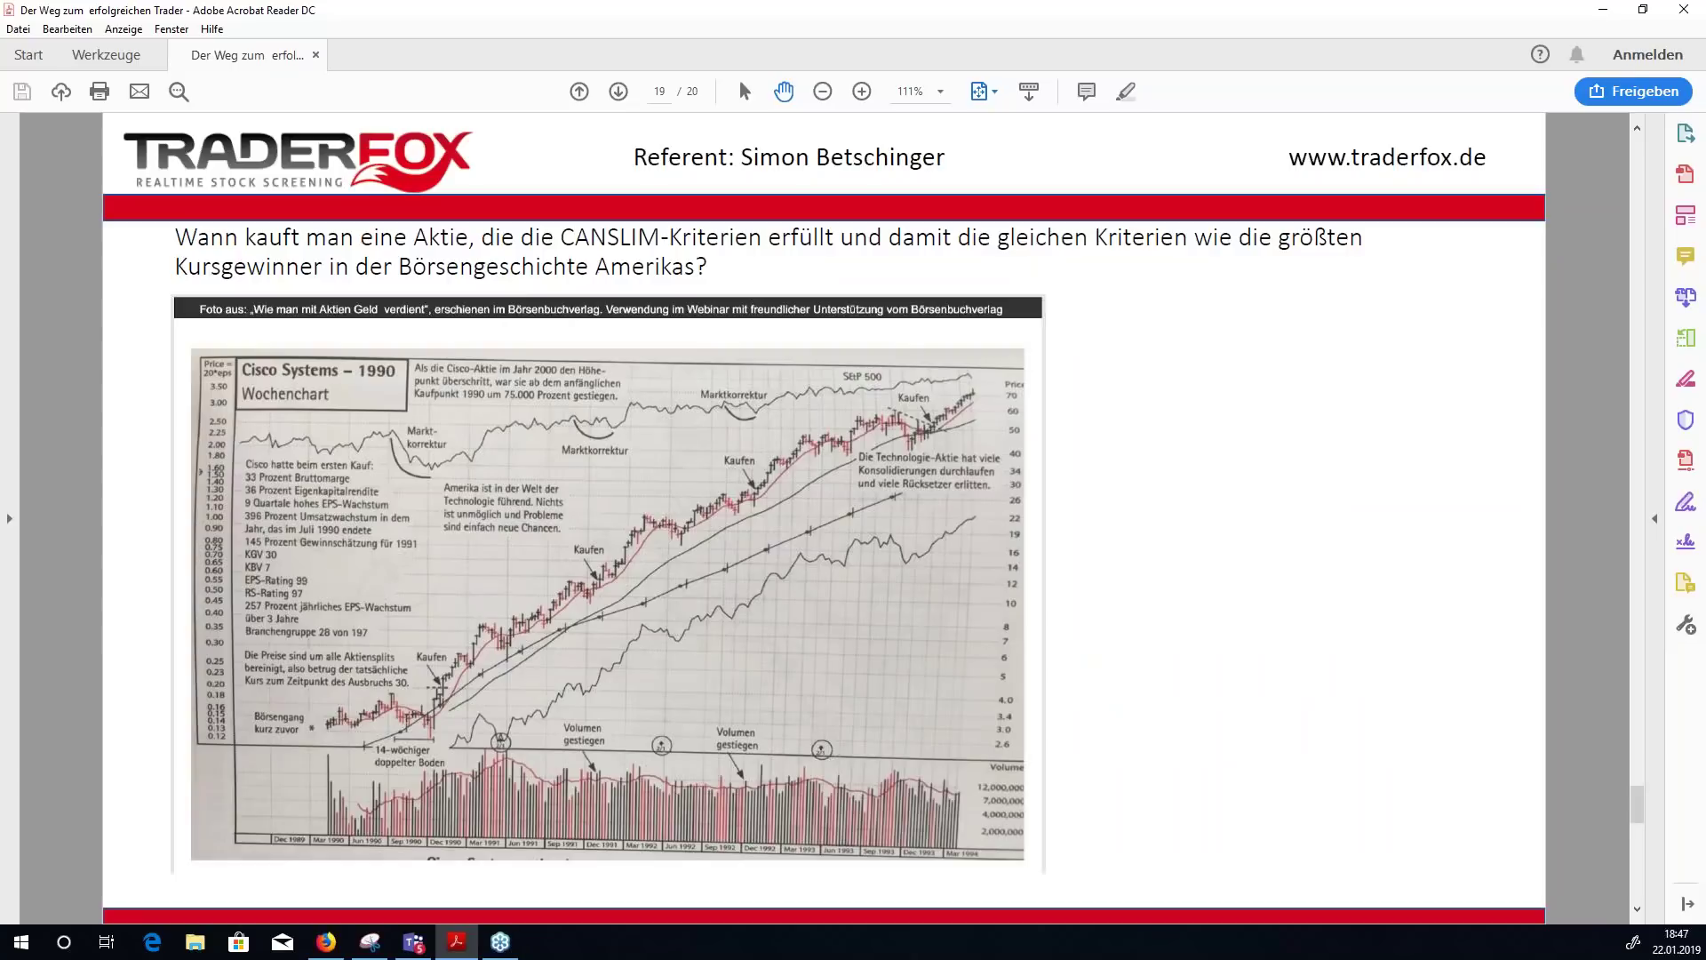
key("Page_Up")
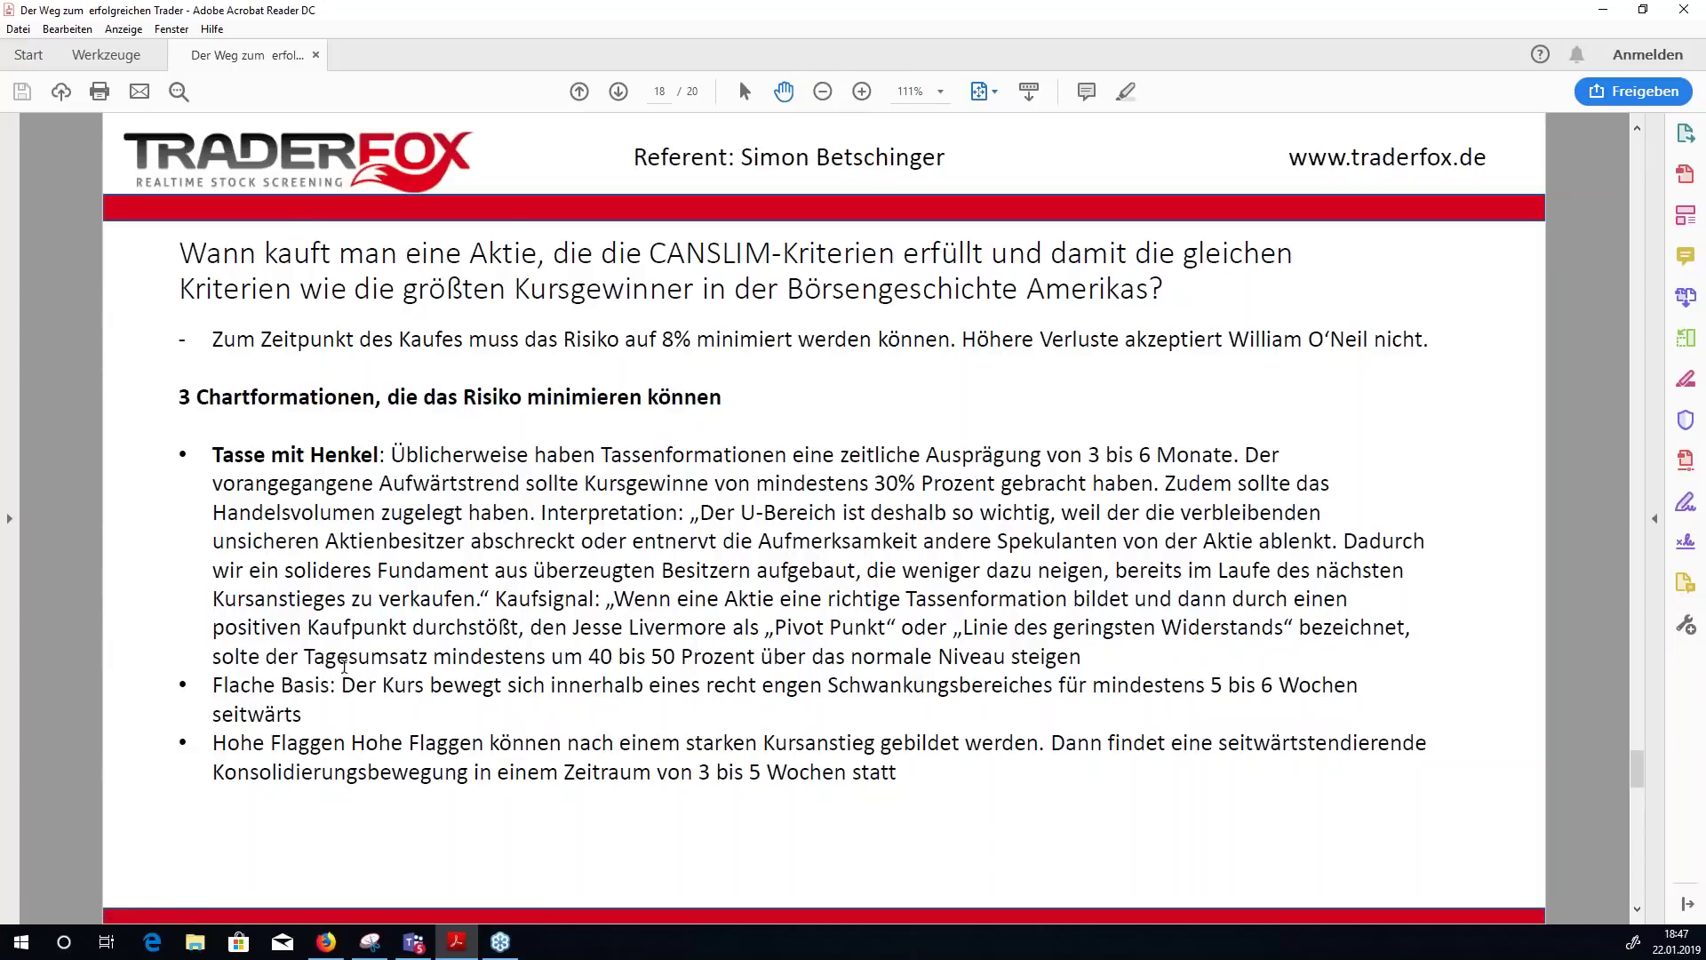
key("Page_Down")
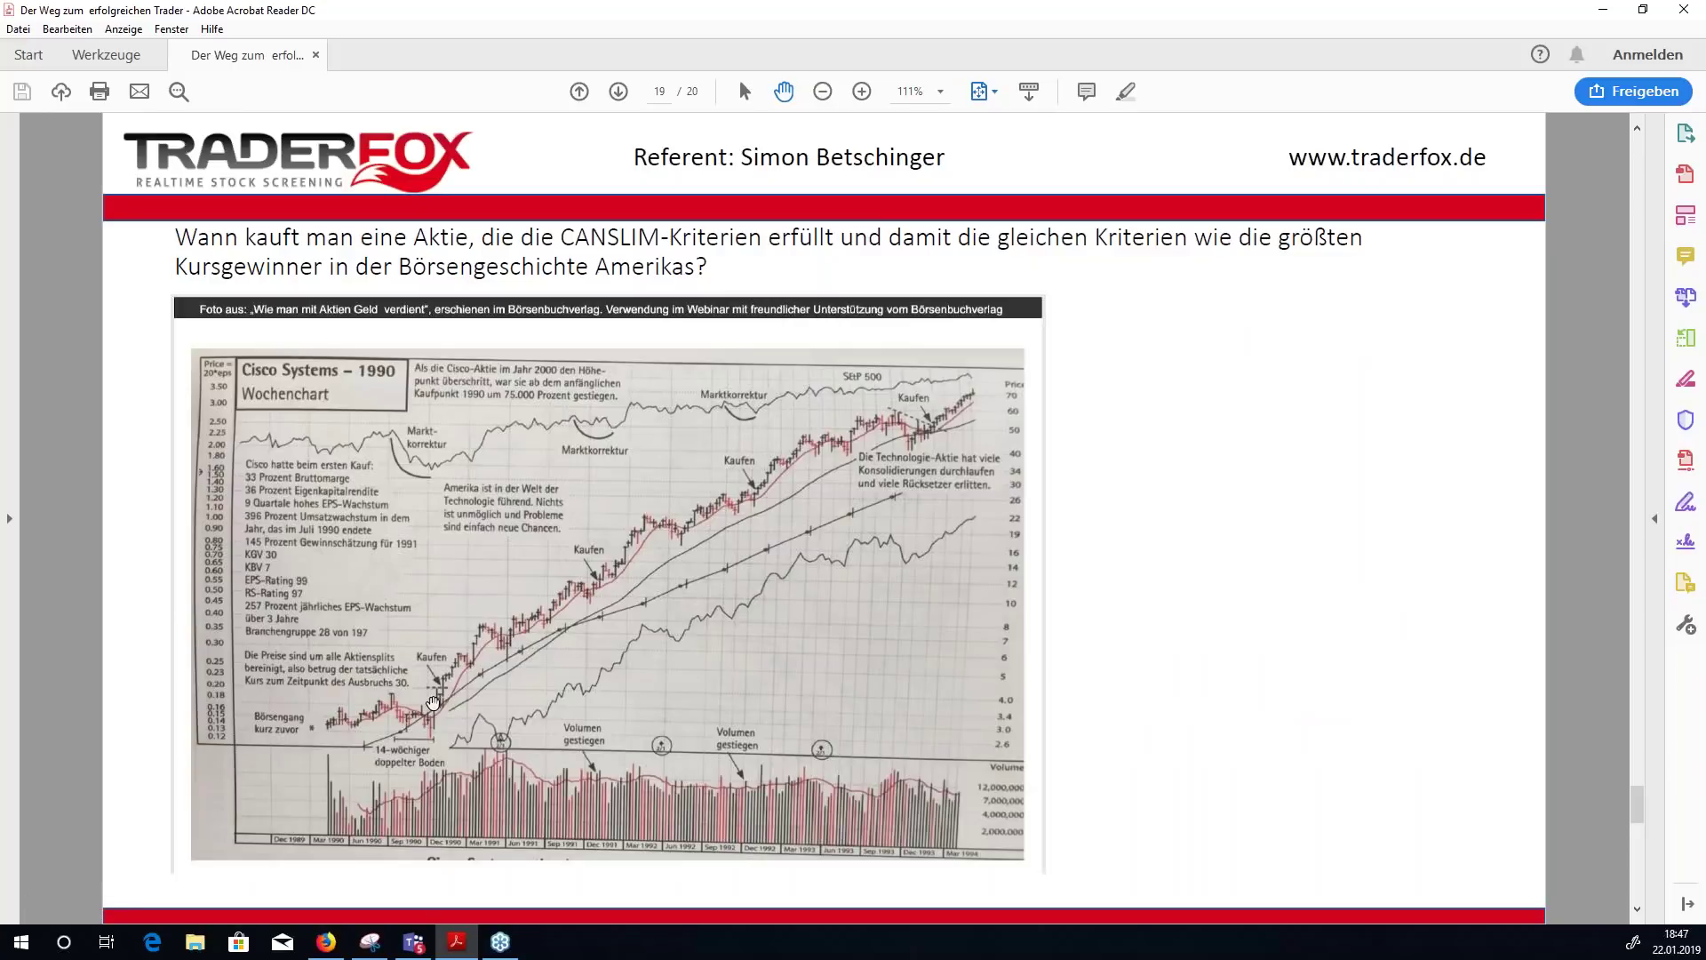
left_click(861, 91)
scroll(593, 337, "down", 2)
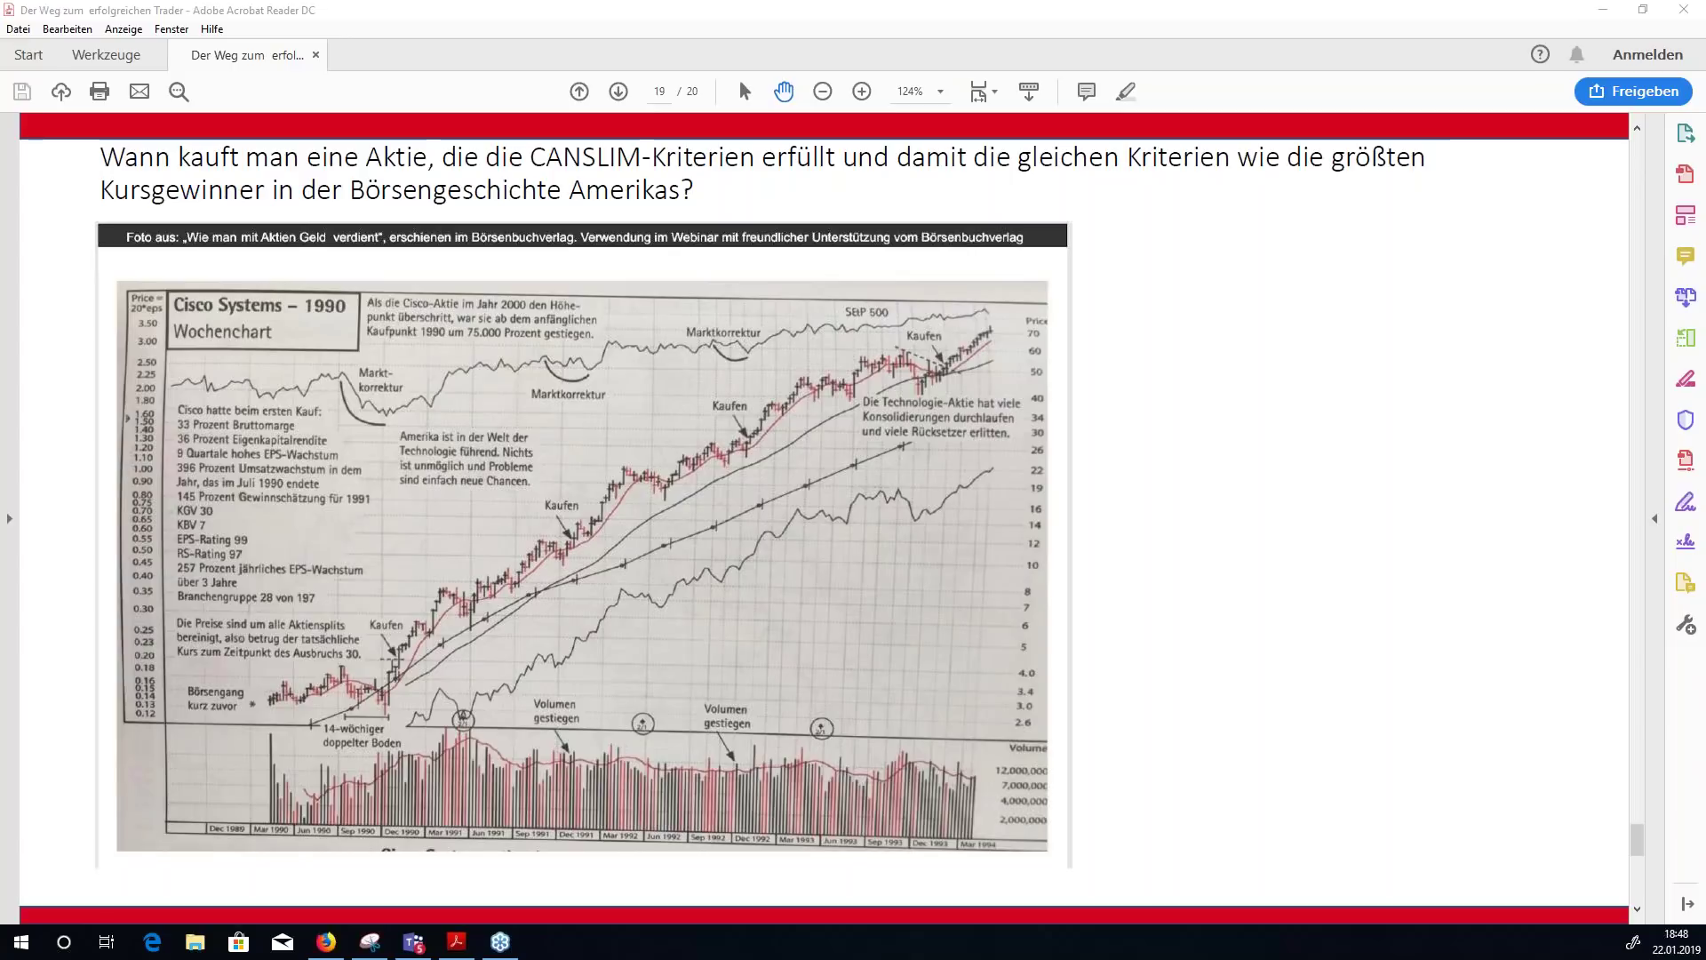
- Mark the double bottom, the rising volume and the first Marktkorrektur freehand on the Cisco chart, and clear the markings
mouse_move(411, 640)
left_mouse_down()
mouse_move(342, 644)
mouse_move(338, 702)
mouse_move(404, 677)
mouse_move(396, 649)
mouse_move(324, 679)
mouse_move(391, 698)
mouse_move(400, 645)
mouse_move(315, 680)
mouse_move(410, 671)
mouse_move(355, 647)
mouse_move(300, 689)
mouse_move(357, 633)
left_mouse_up()
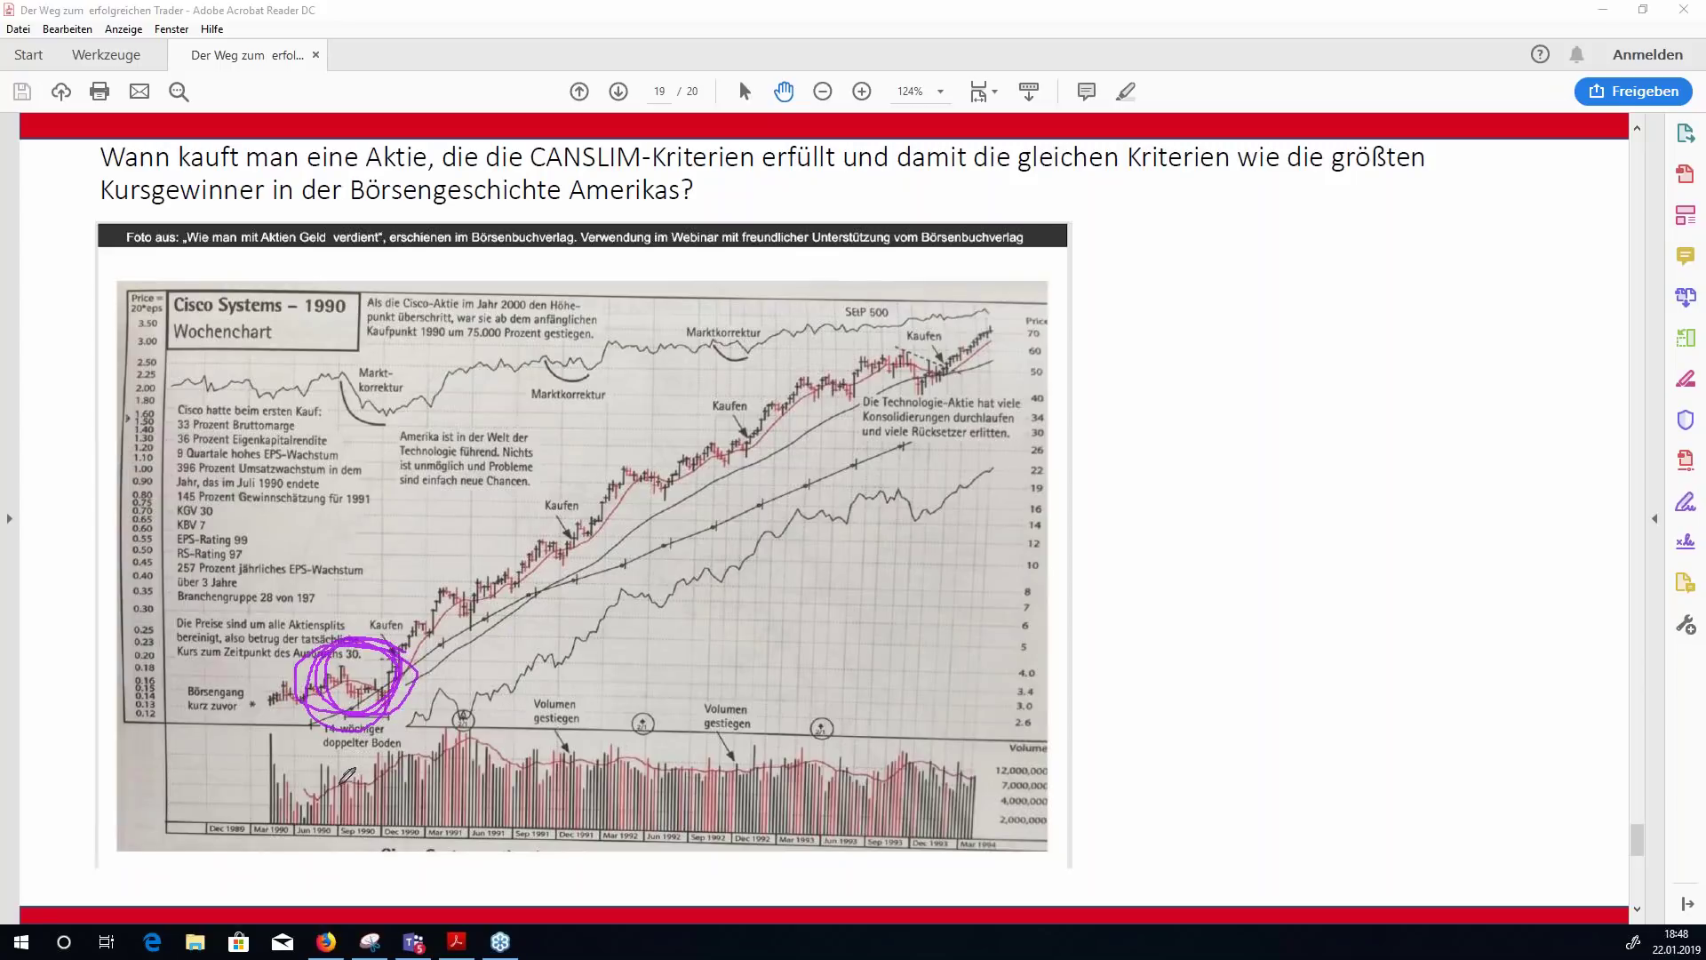
left_click_drag(324, 789, 460, 730)
mouse_move(339, 358)
left_mouse_down()
mouse_move(351, 405)
mouse_move(406, 397)
mouse_move(364, 361)
left_mouse_up()
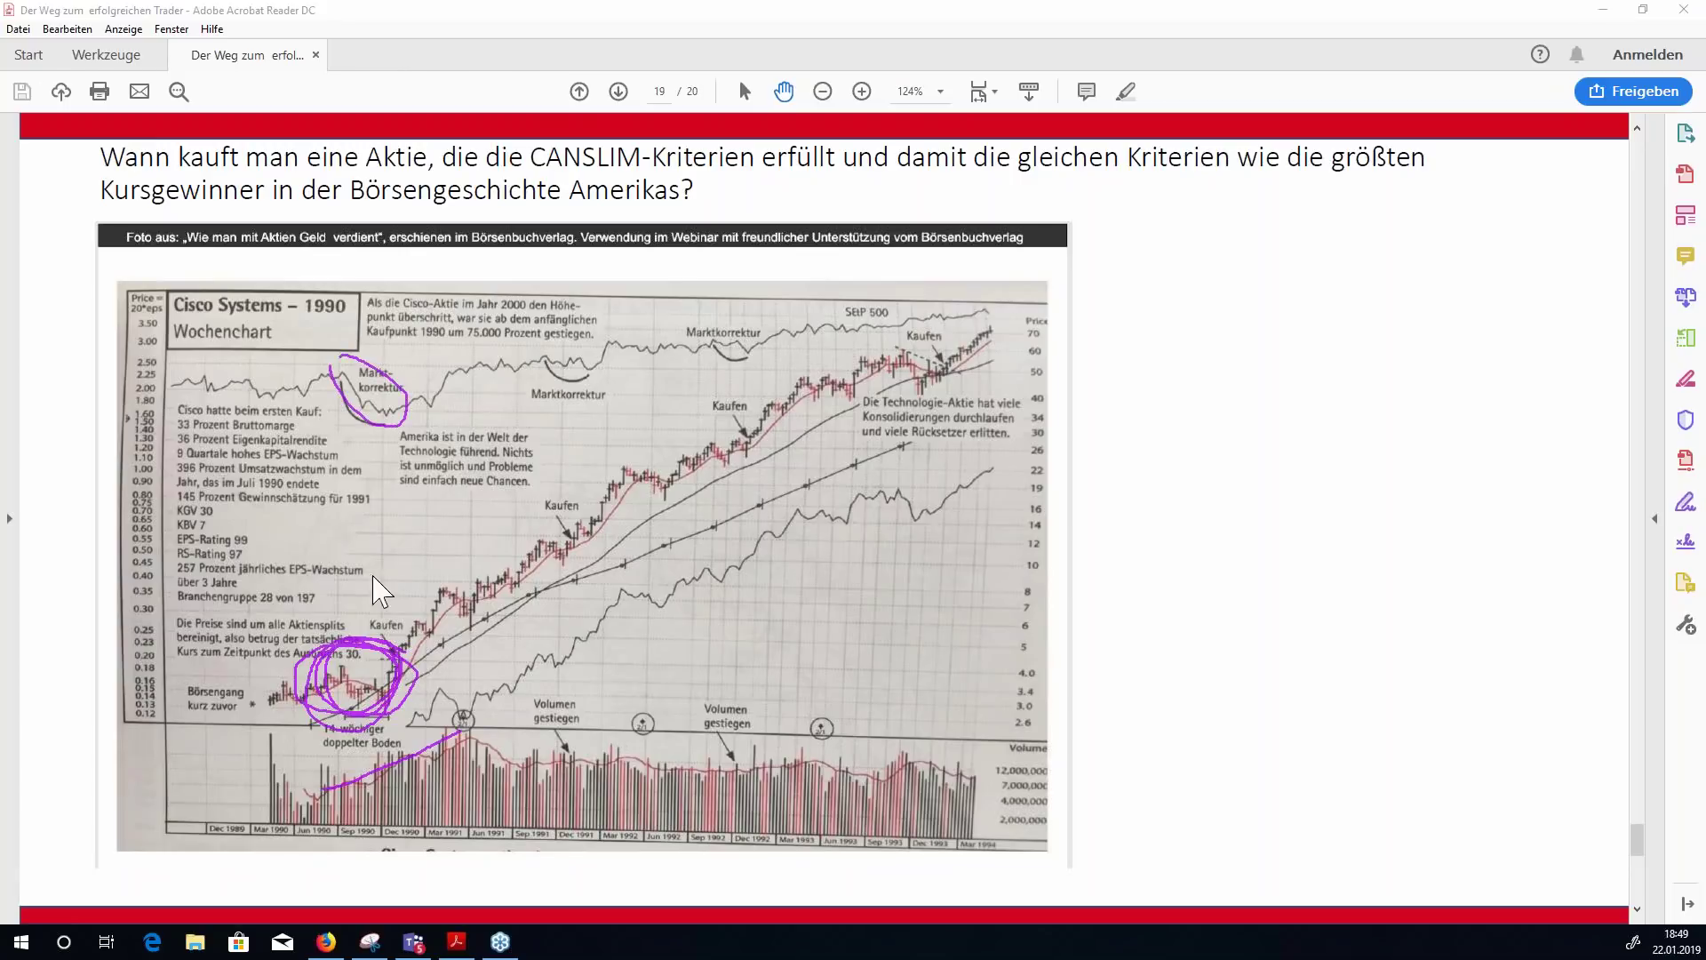
right_click(509, 439)
key("Escape")
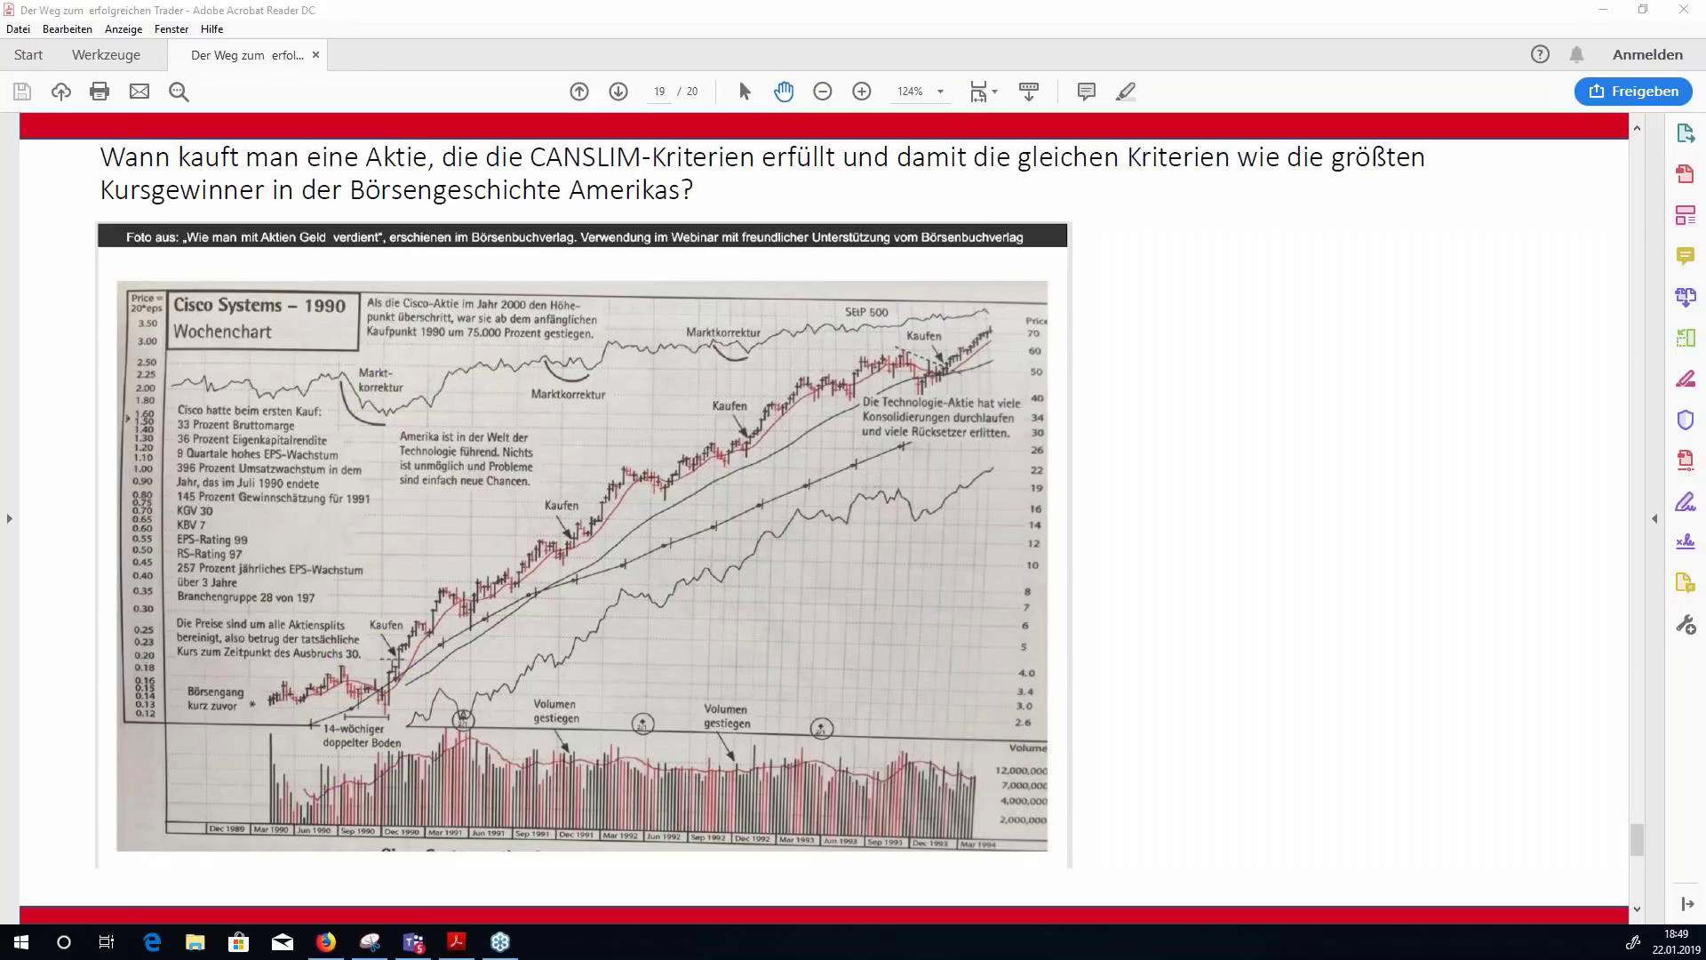
mouse_move(456, 942)
left_click(326, 944)
scroll(357, 425, "down", 2)
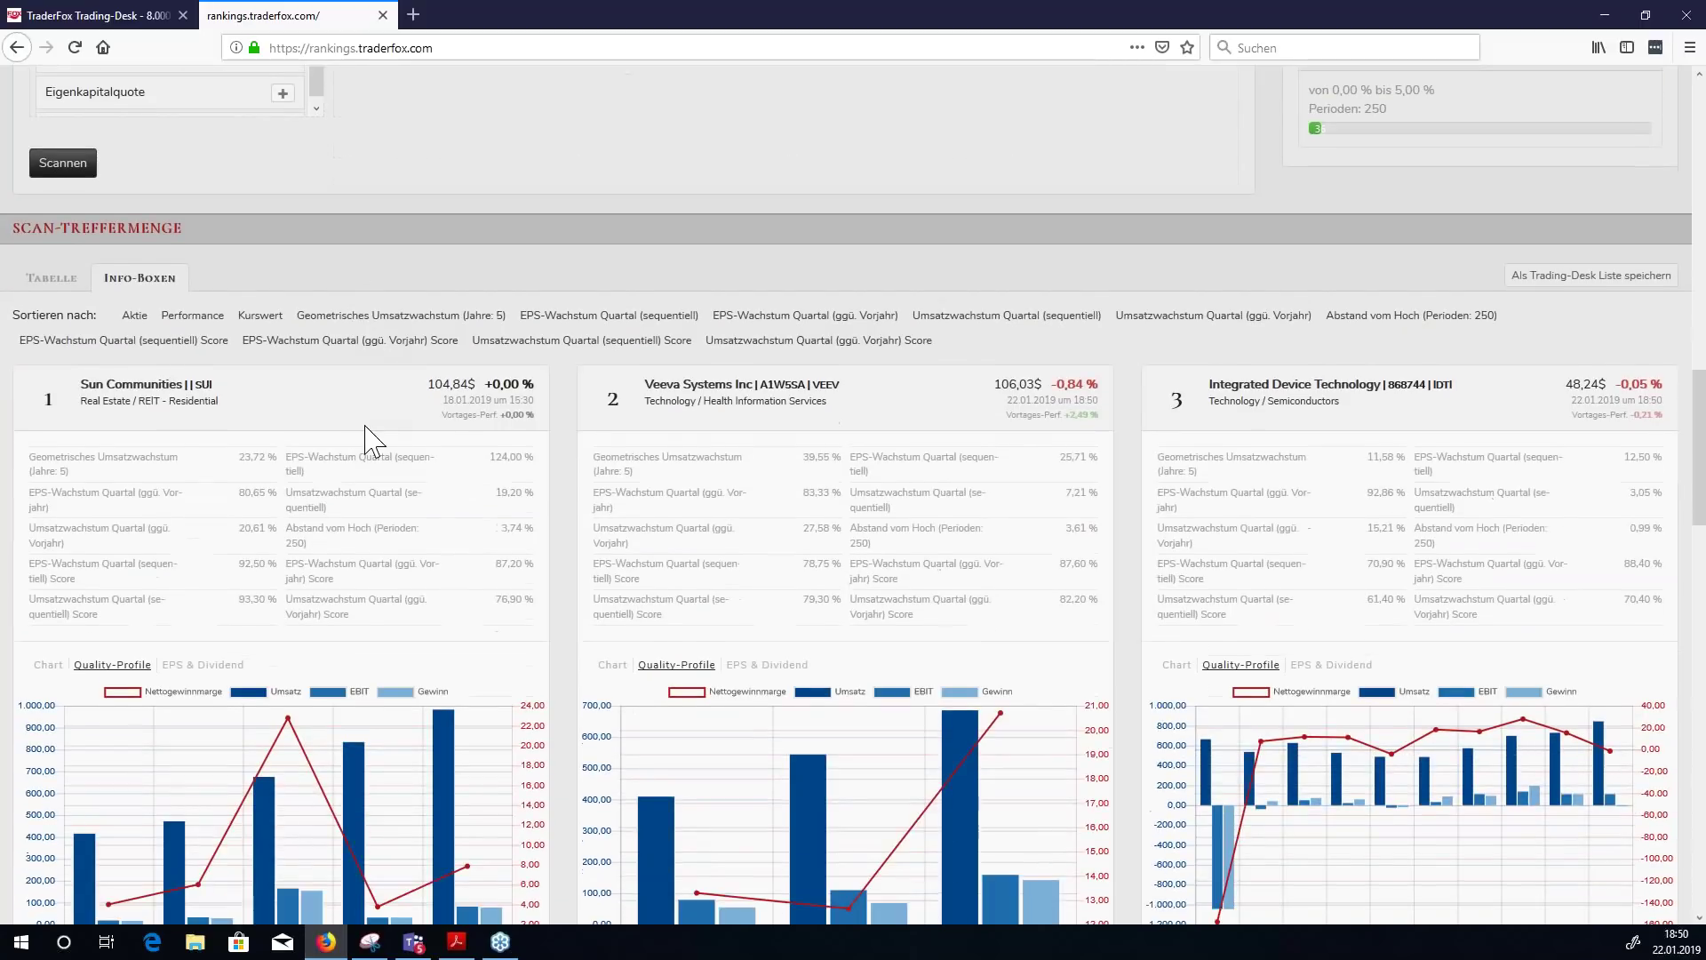
scroll(374, 426, "up", 4)
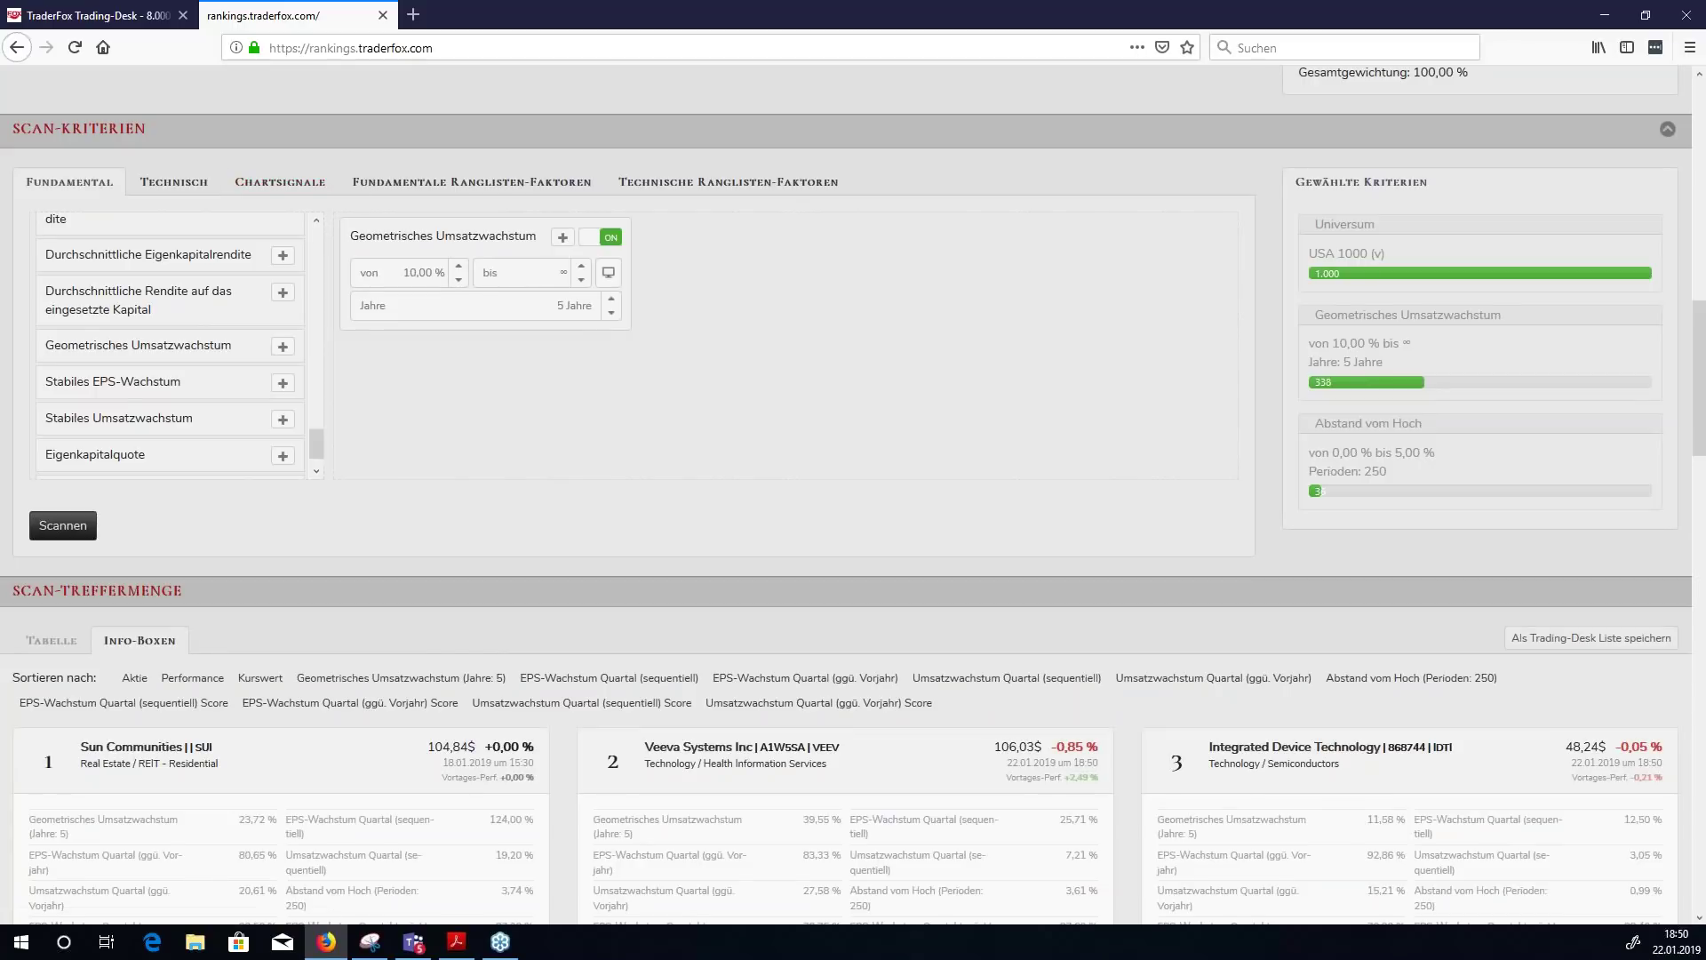
scroll(430, 218, "up", 10)
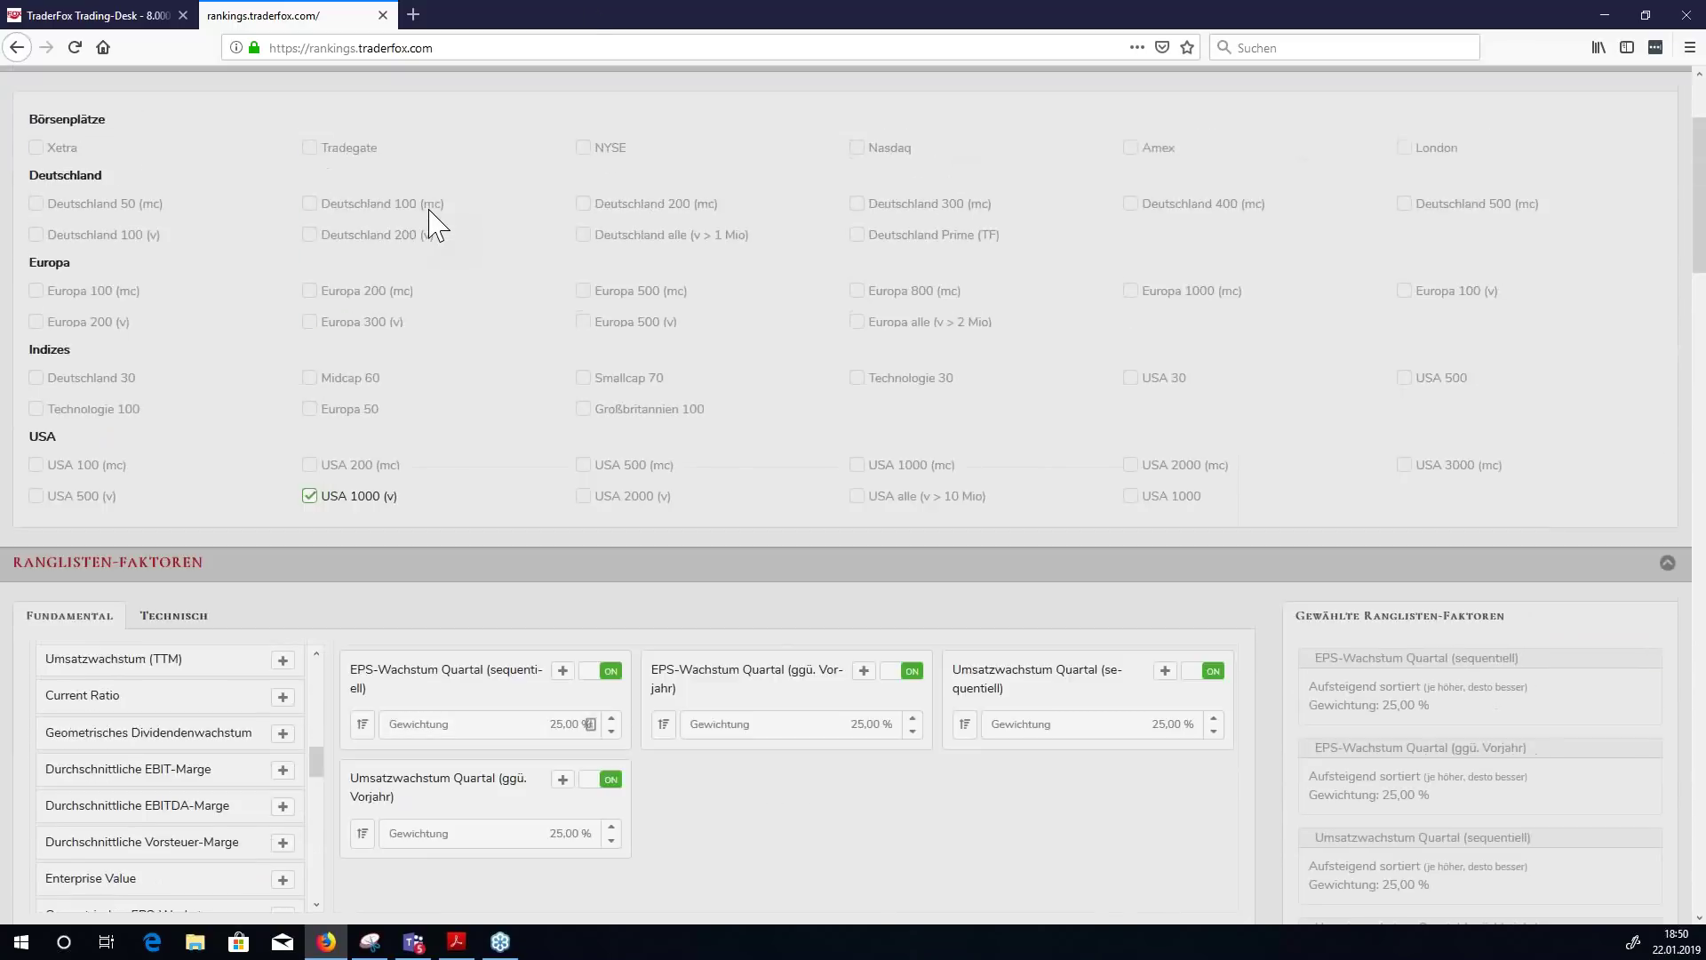
left_click(383, 48)
type("ww")
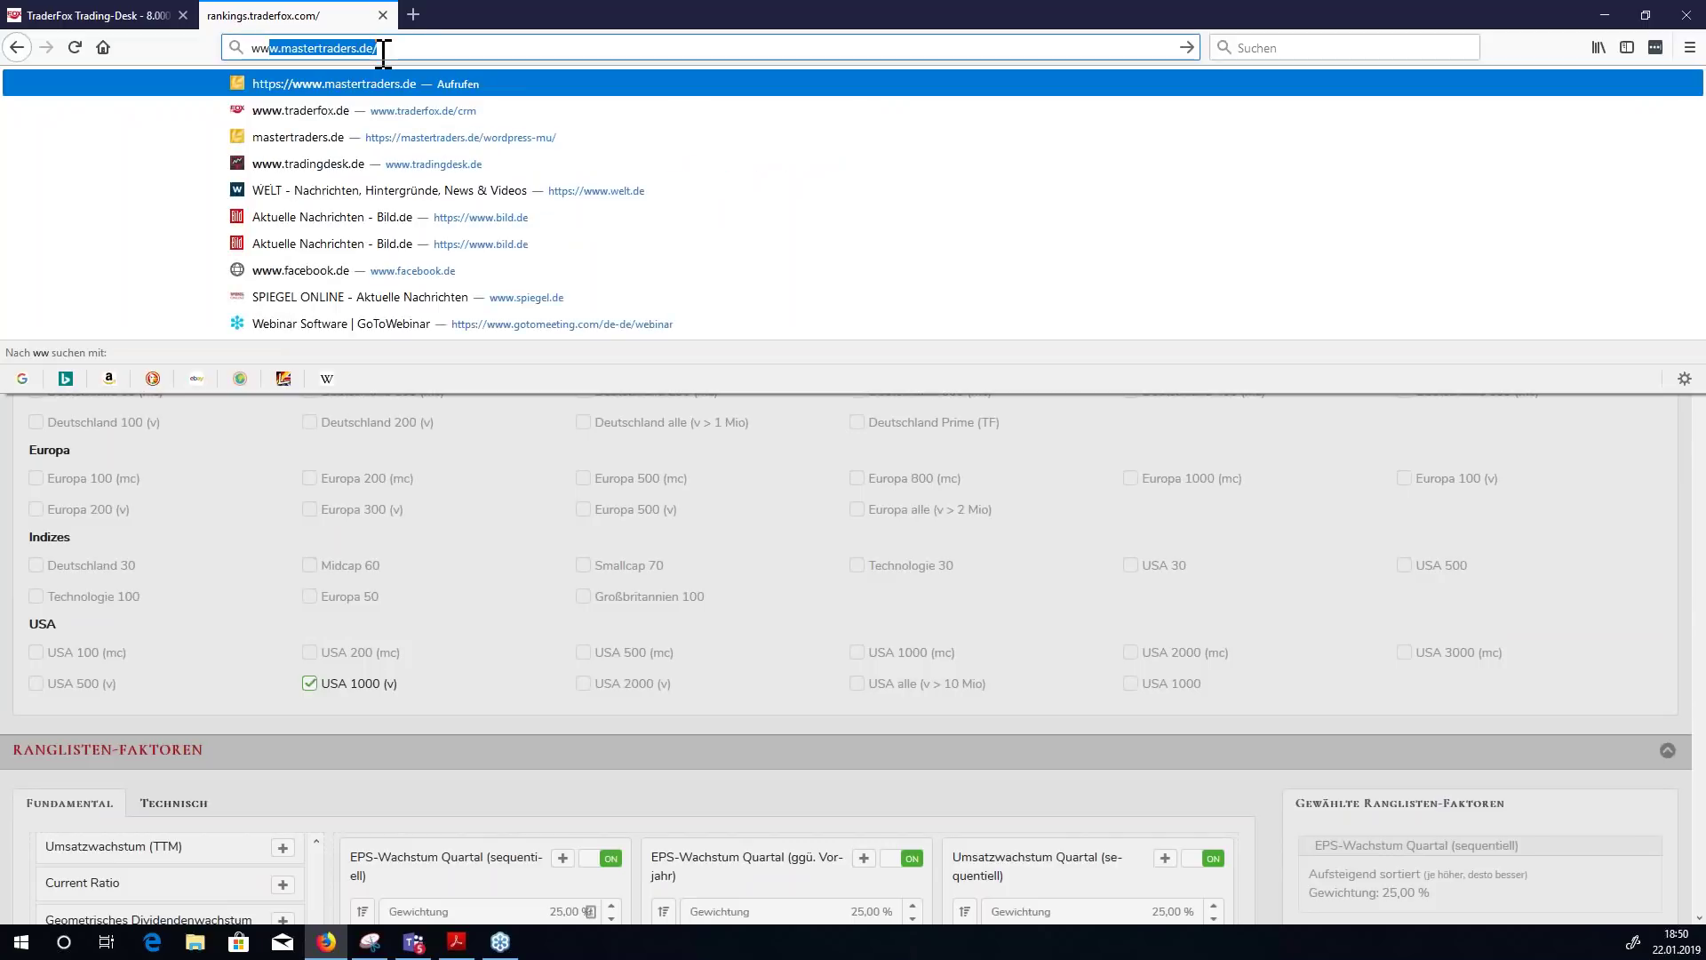
type("w.traderfox.de")
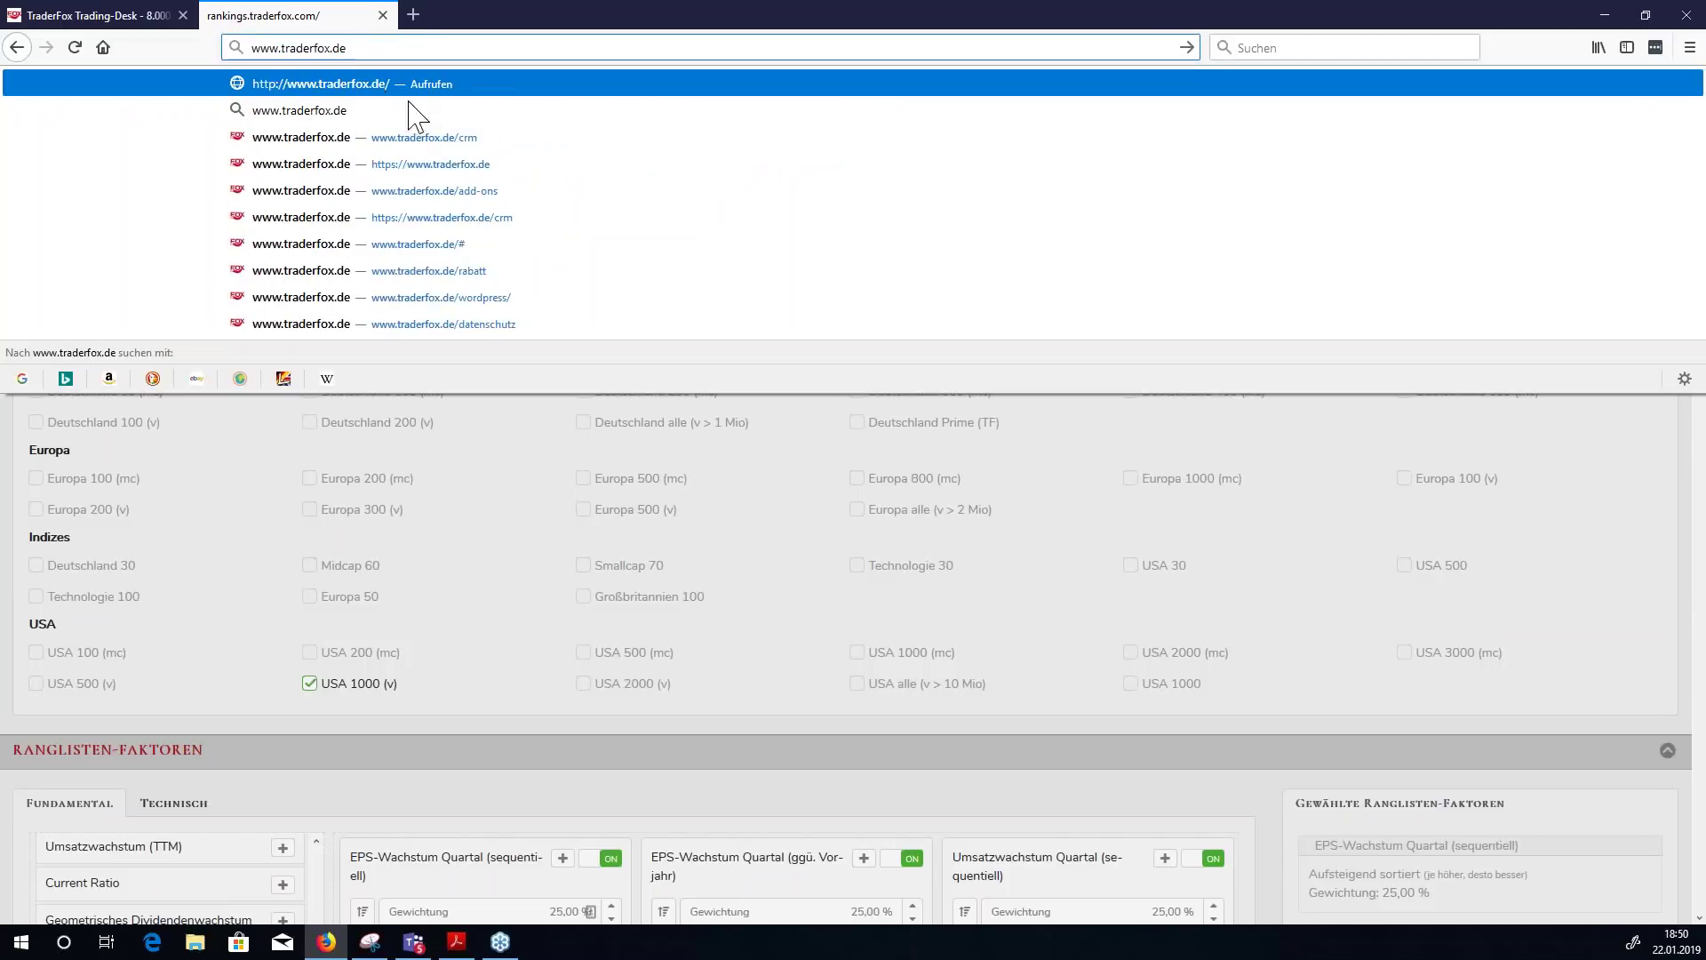
key("Return")
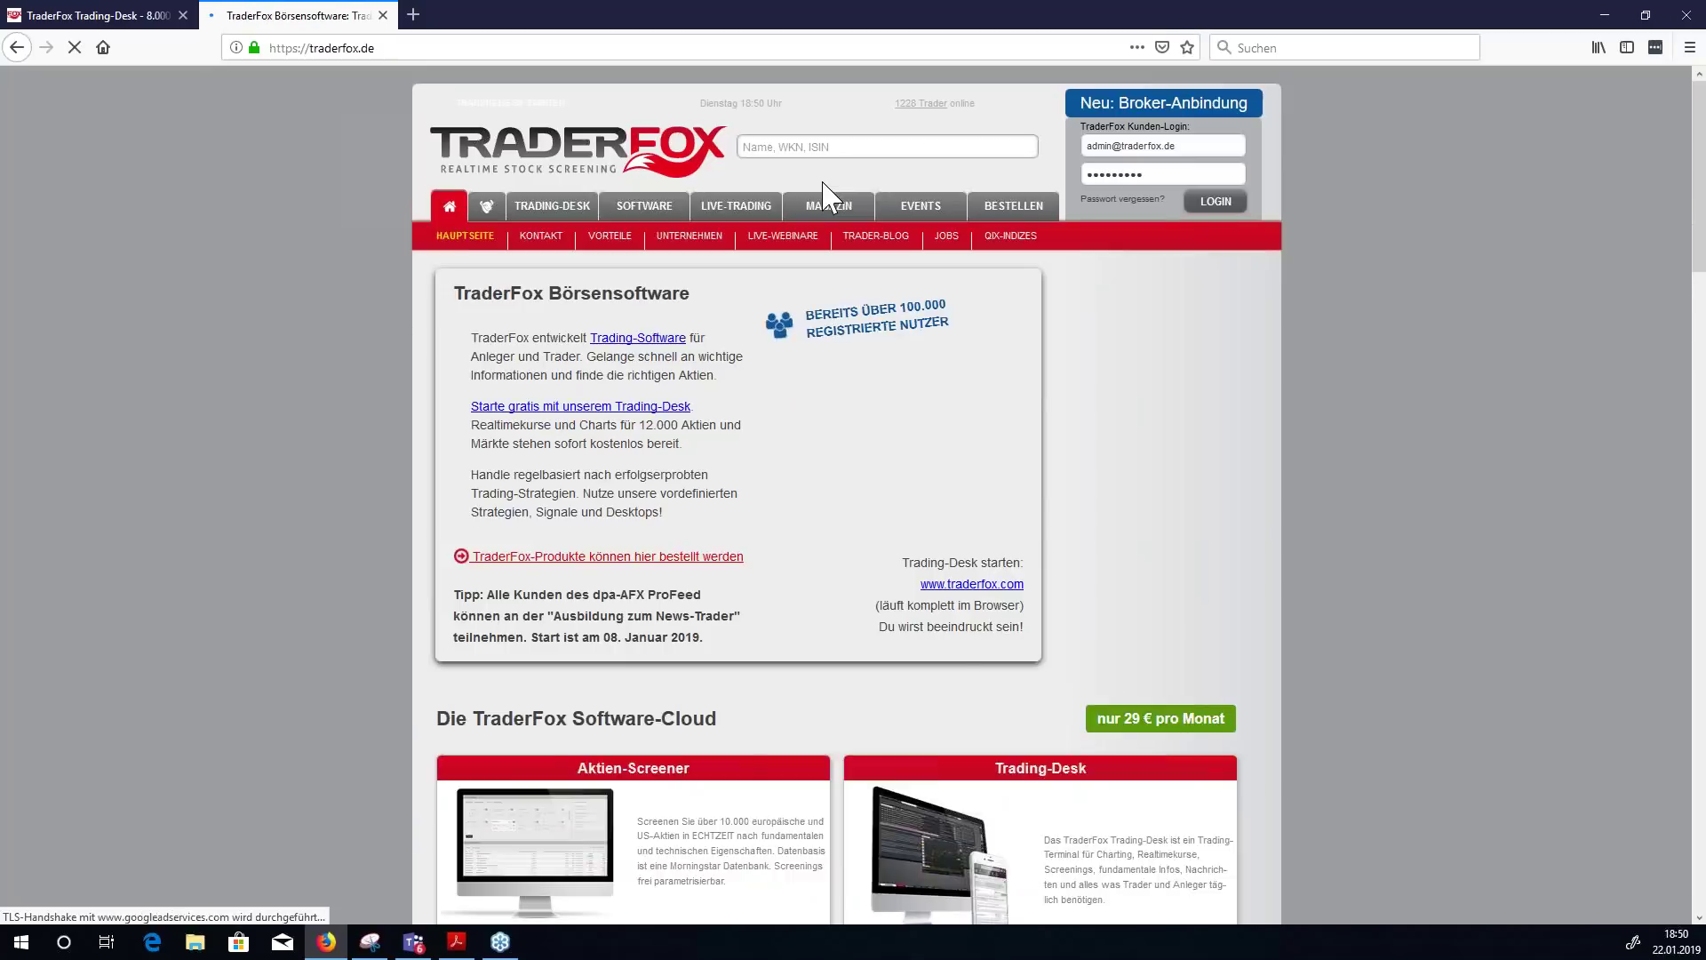
- Open the Morningstar-Datenpaket product page from the site's ordering section and view its subscription options
left_click(1018, 210)
left_click(771, 236)
scroll(619, 347, "down", 9)
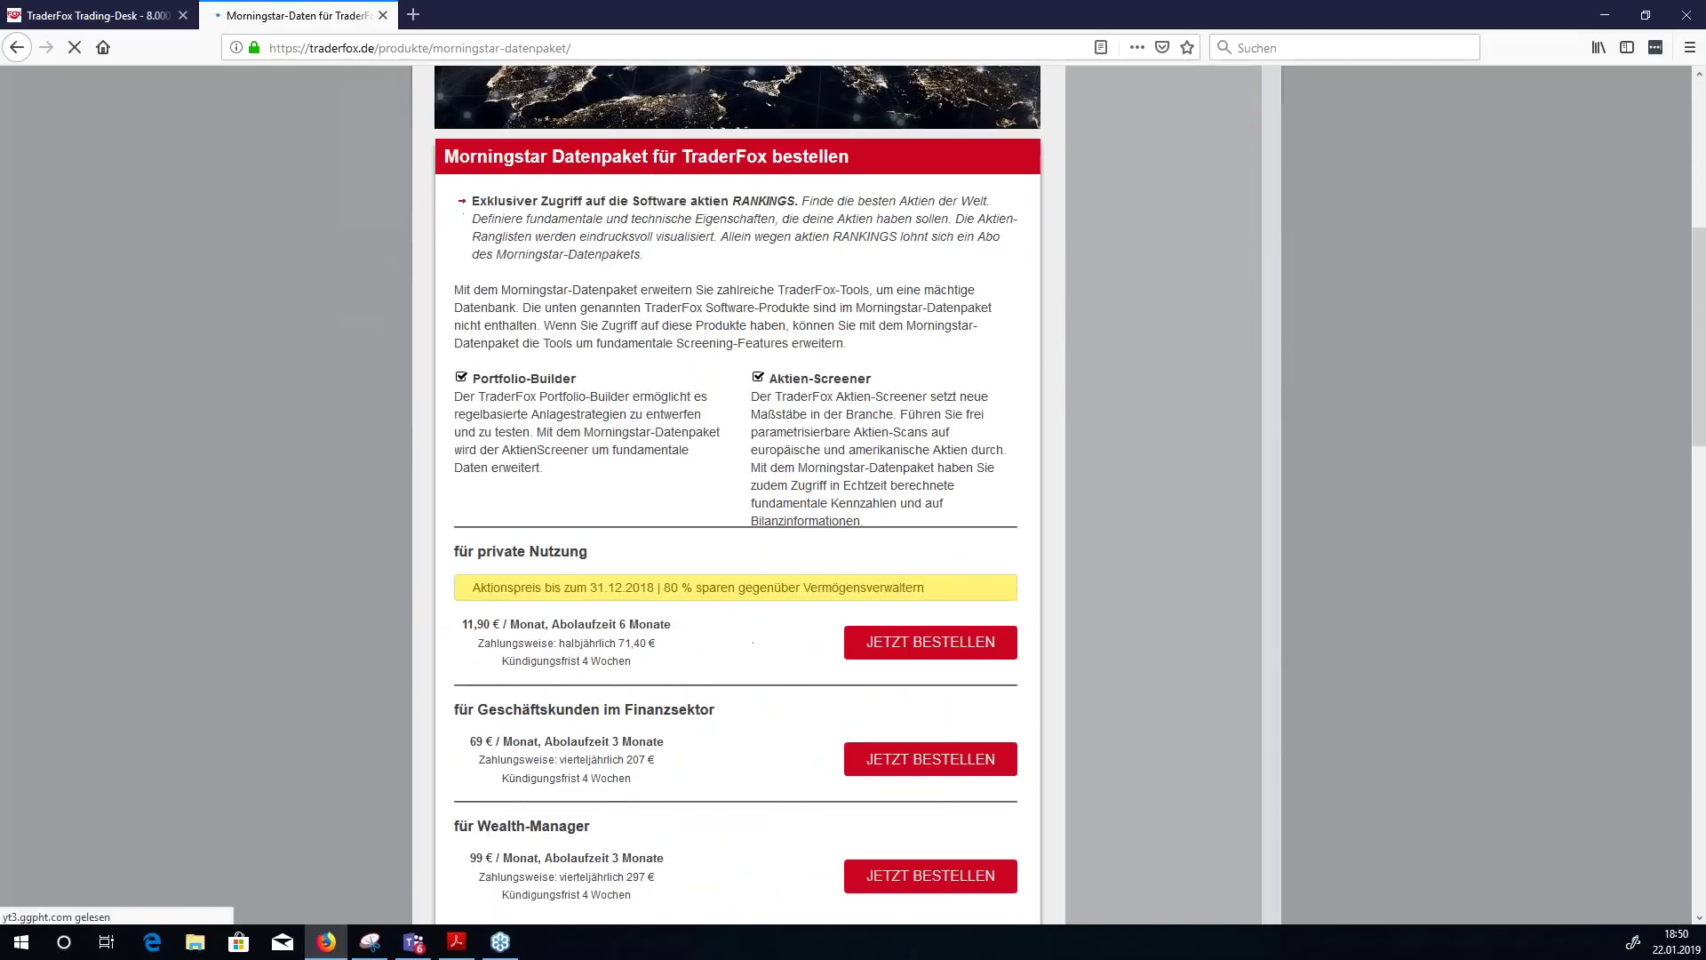
- Copy the web address of the Morningstar-Datenpaket product page
scroll(621, 311, "up", 10)
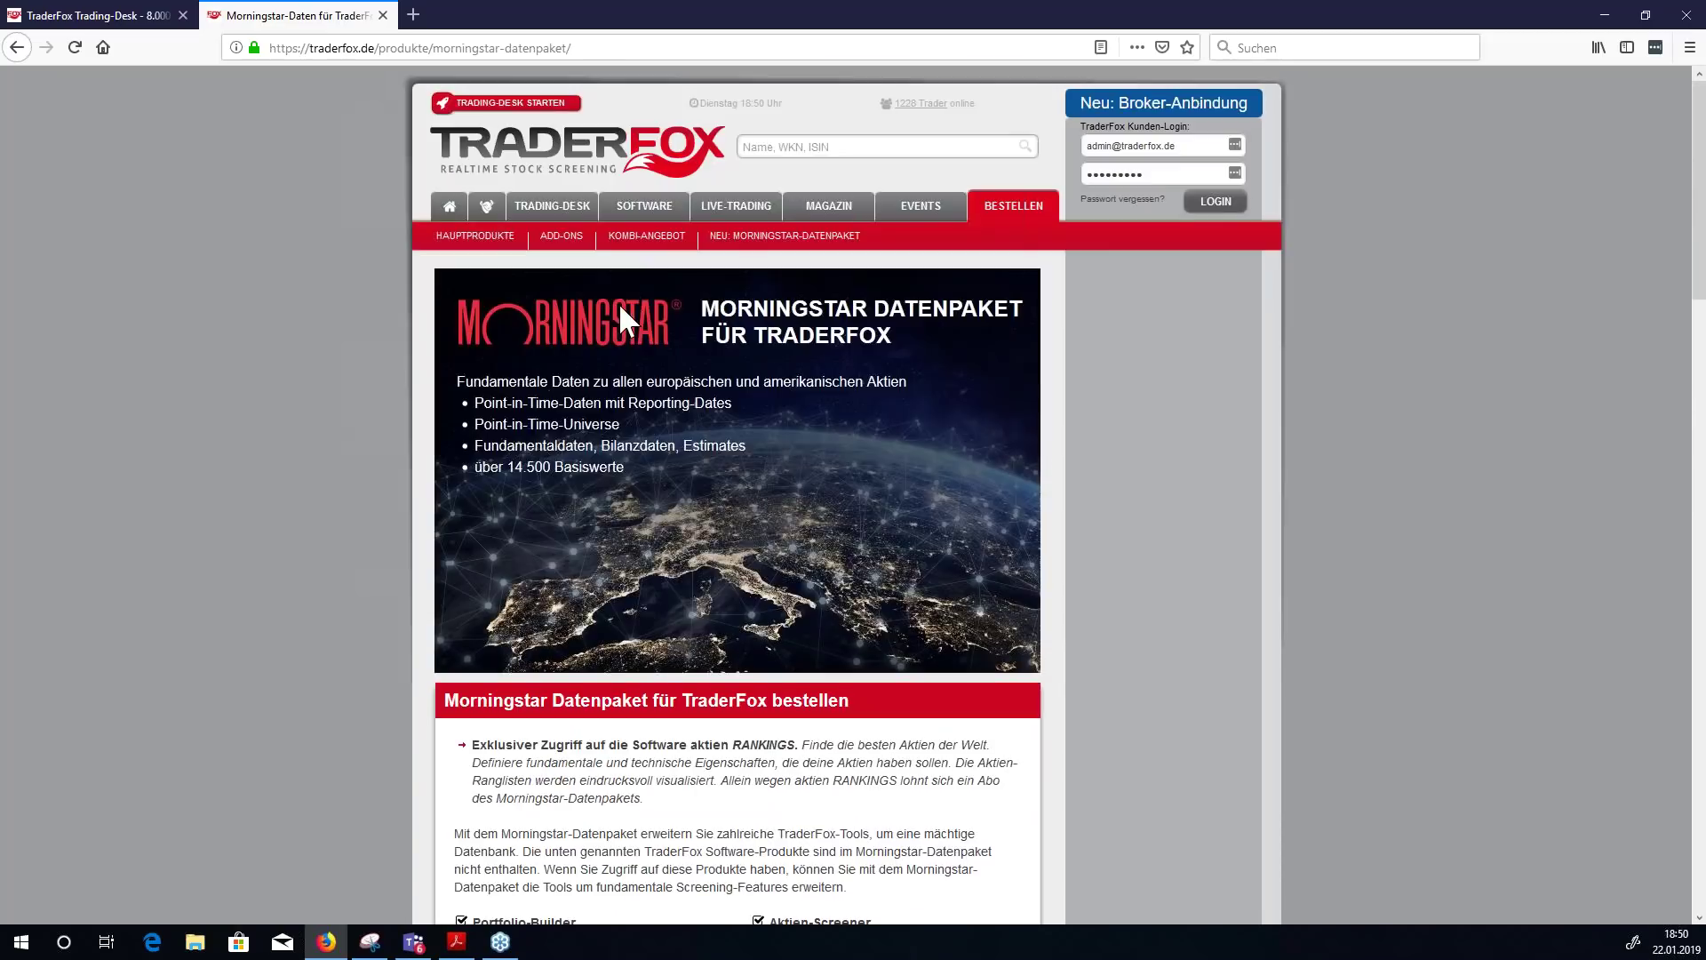
left_click(481, 48)
right_click(480, 48)
left_click(520, 99)
- Examine the Morningstar-Datenpaket description and the prices, terms and notice periods for private users, financial-sector business customers and wealth managers
scroll(563, 743, "down", 5)
scroll(582, 488, "down", 2)
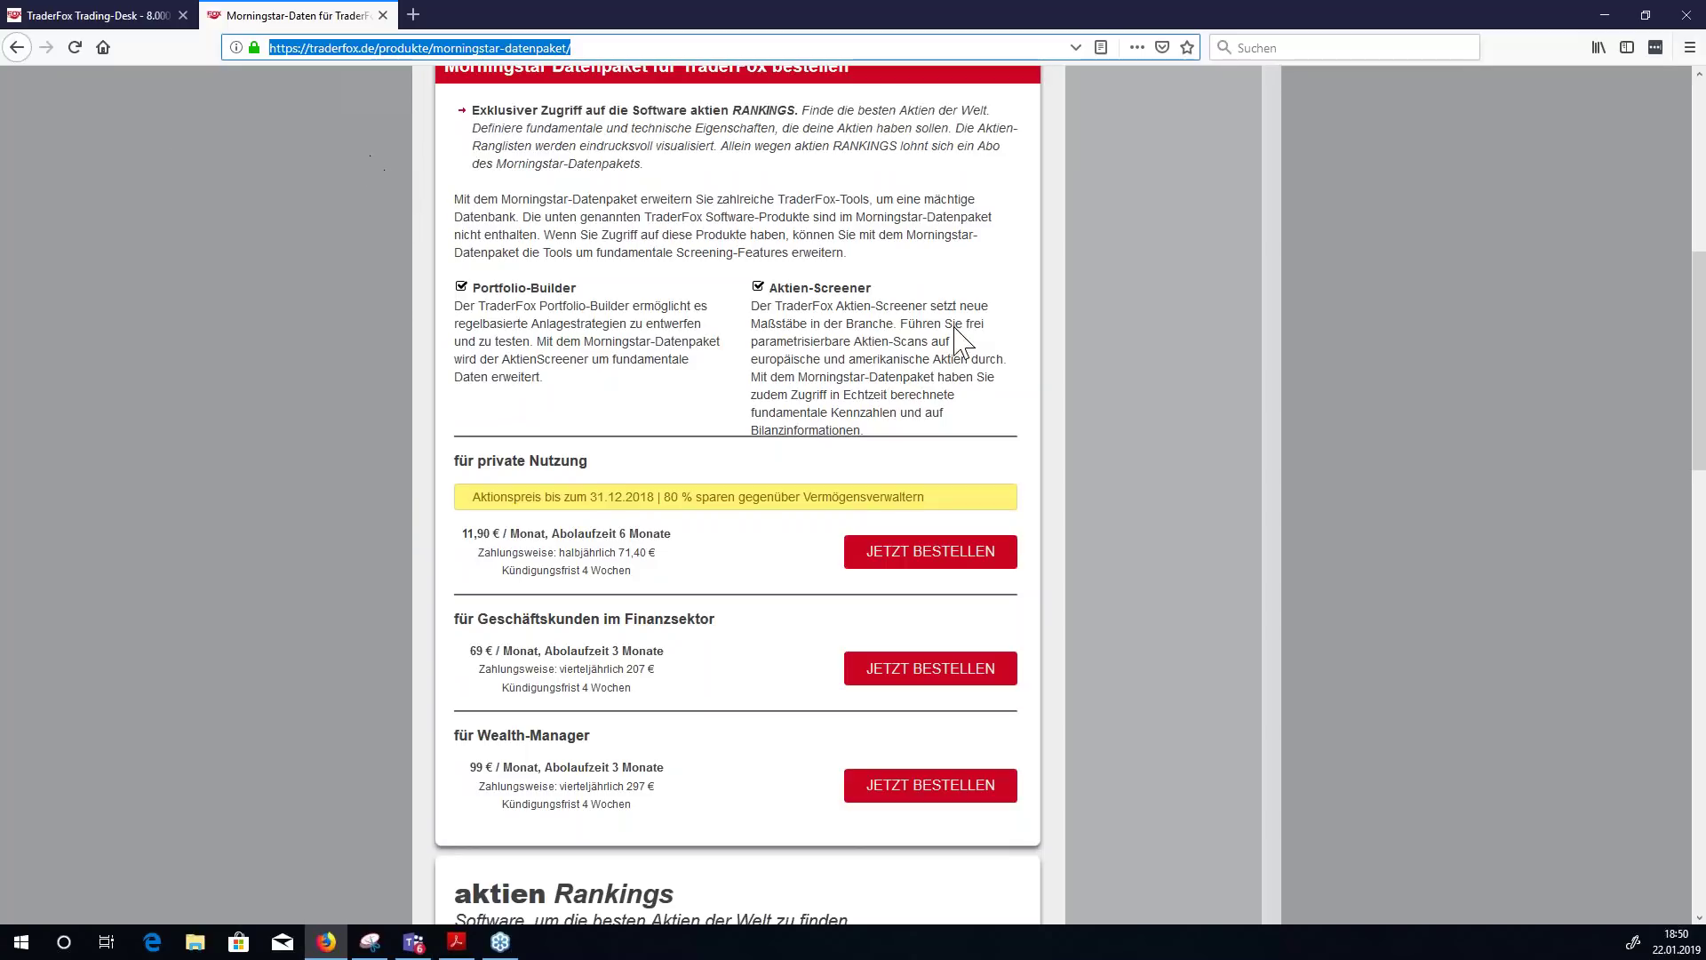
scroll(647, 497, "down", 1)
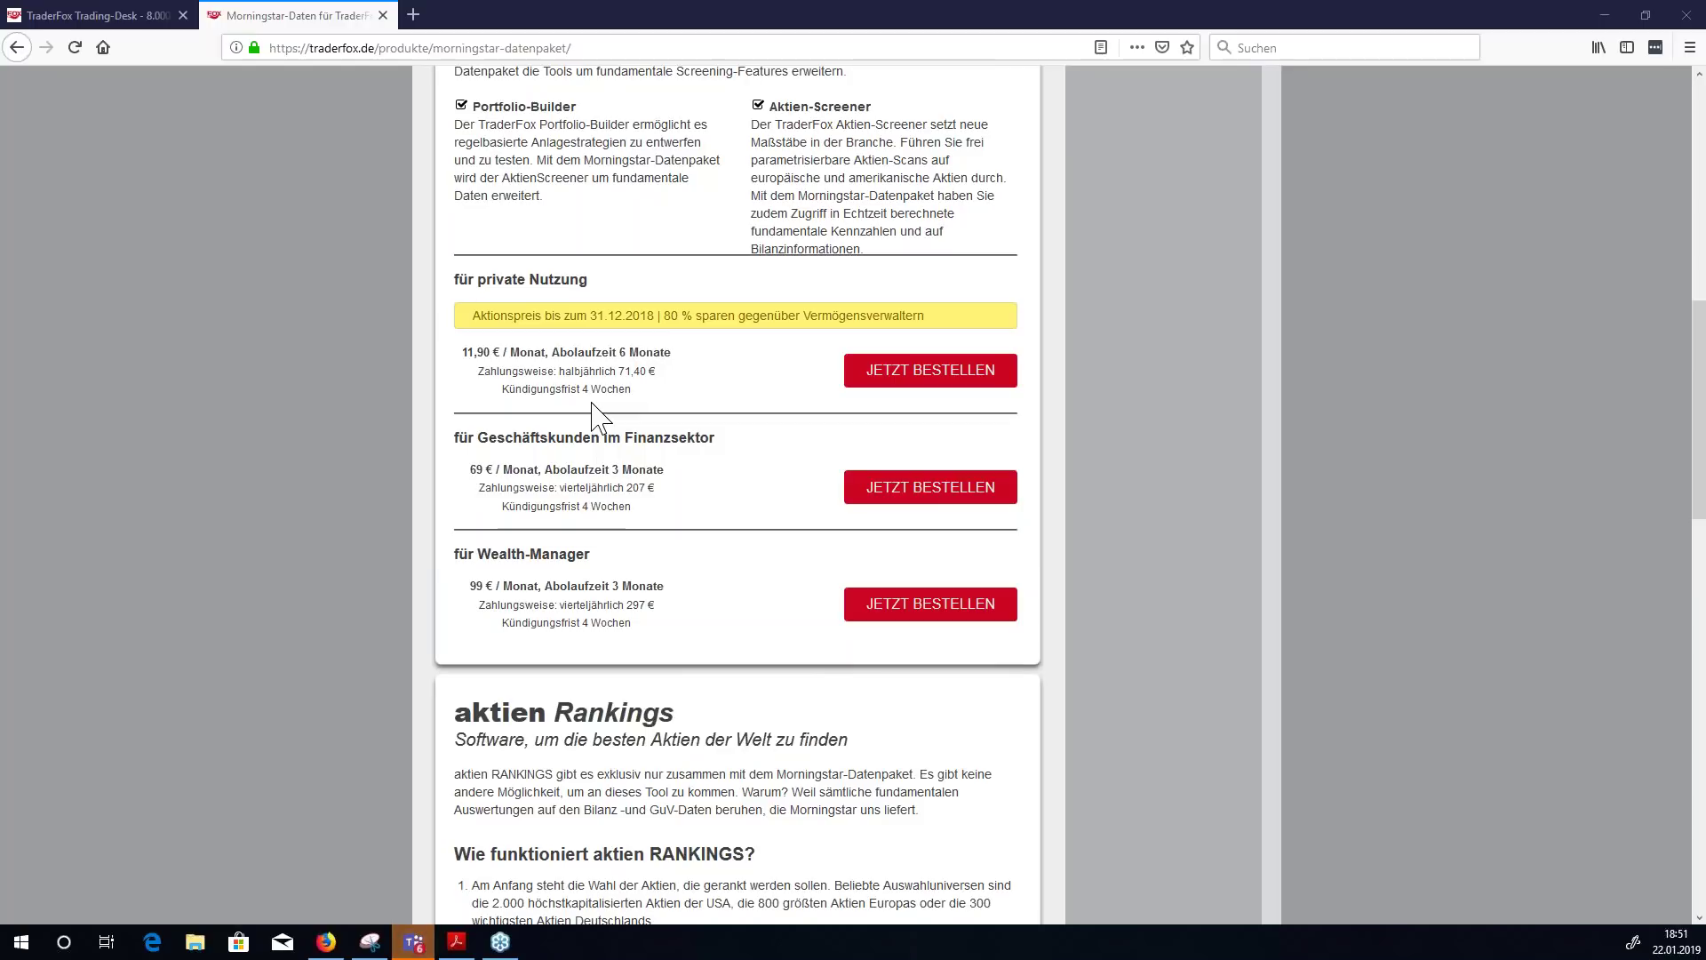
left_click(458, 448)
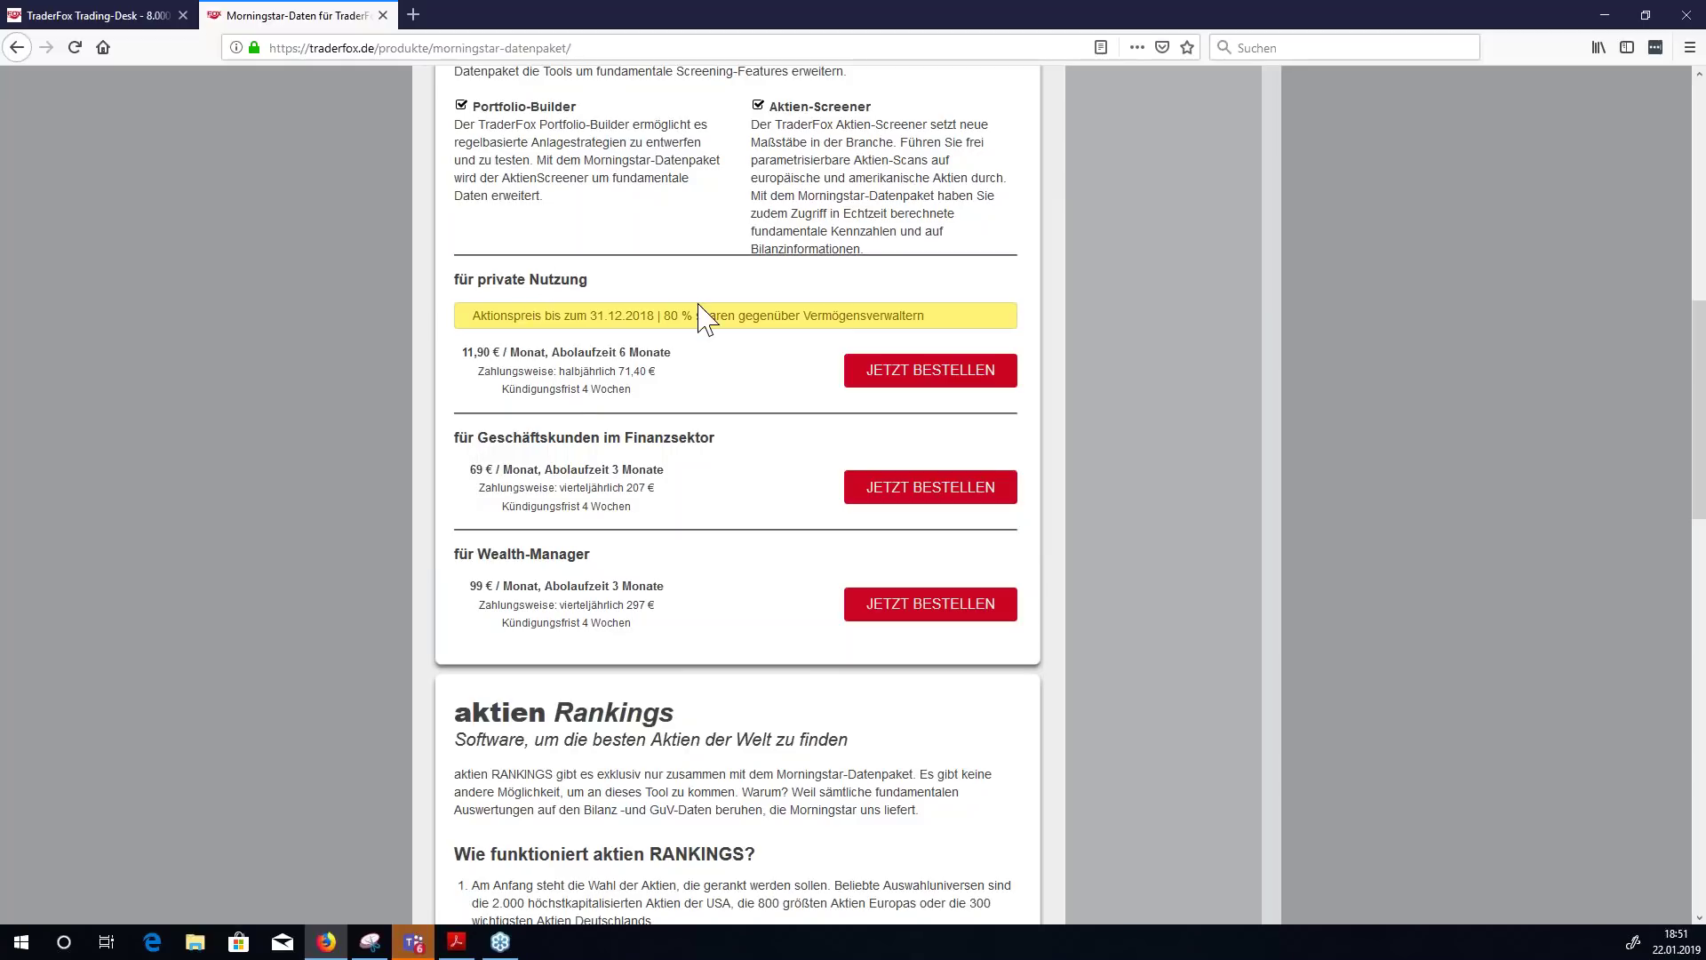
scroll(653, 329, "up", 2)
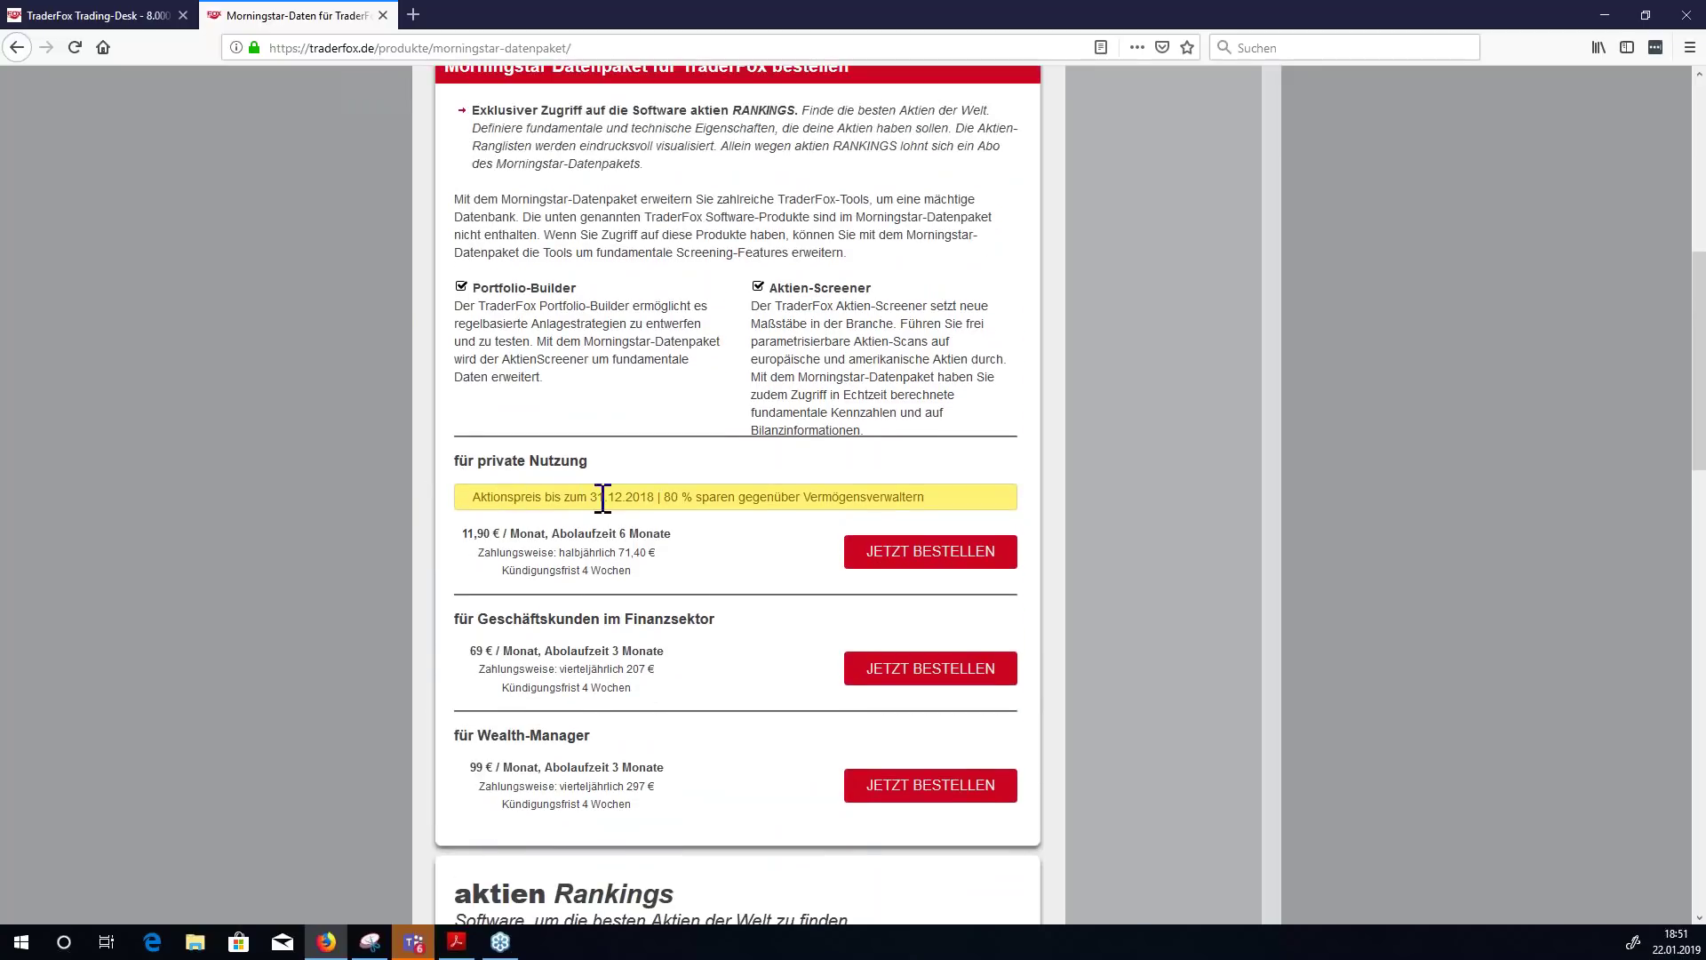
scroll(595, 520, "up", 3)
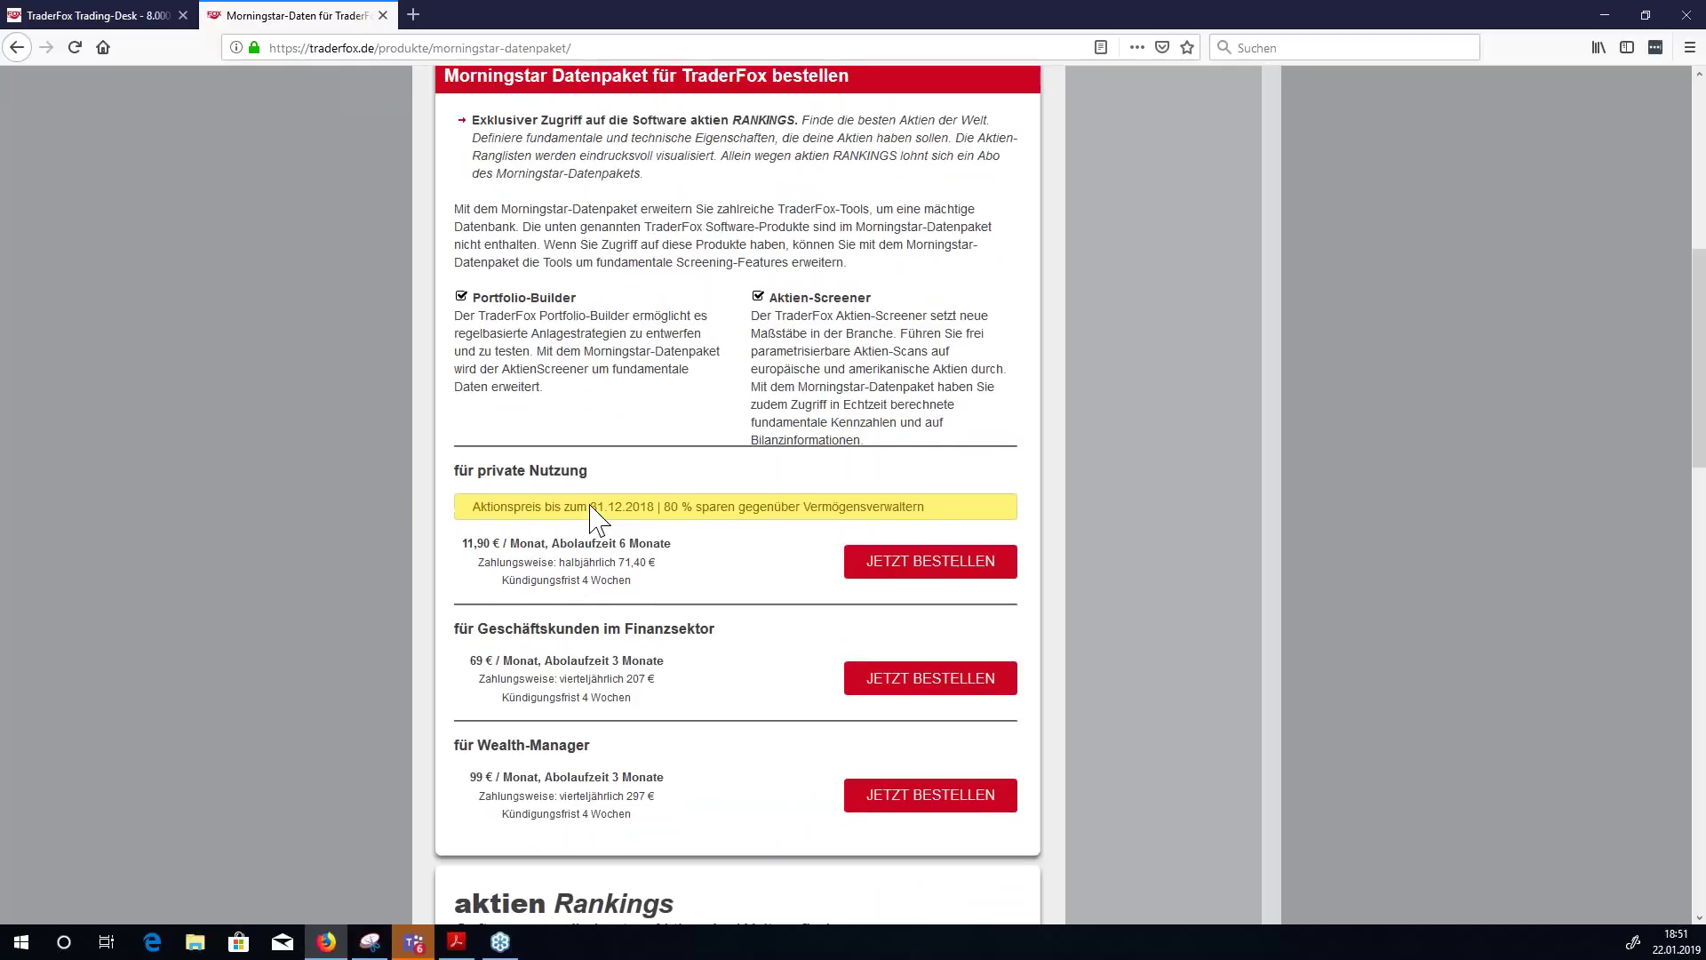
scroll(595, 520, "down", 5)
scroll(596, 520, "up", 5)
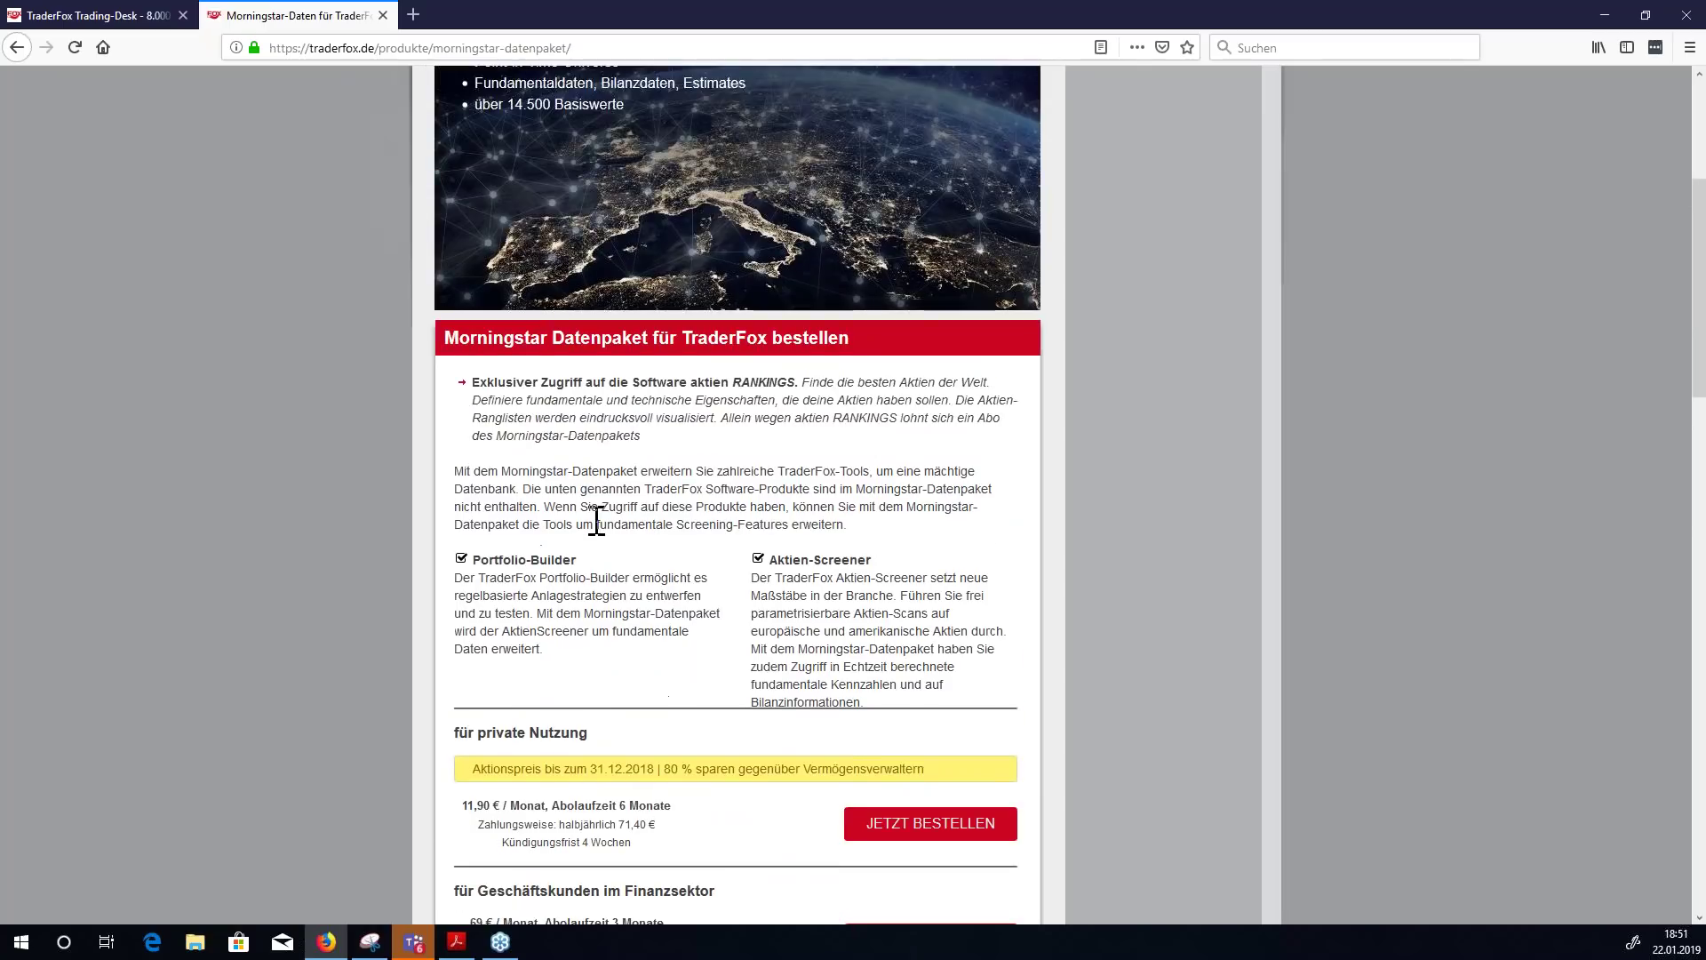
scroll(595, 520, "down", 3)
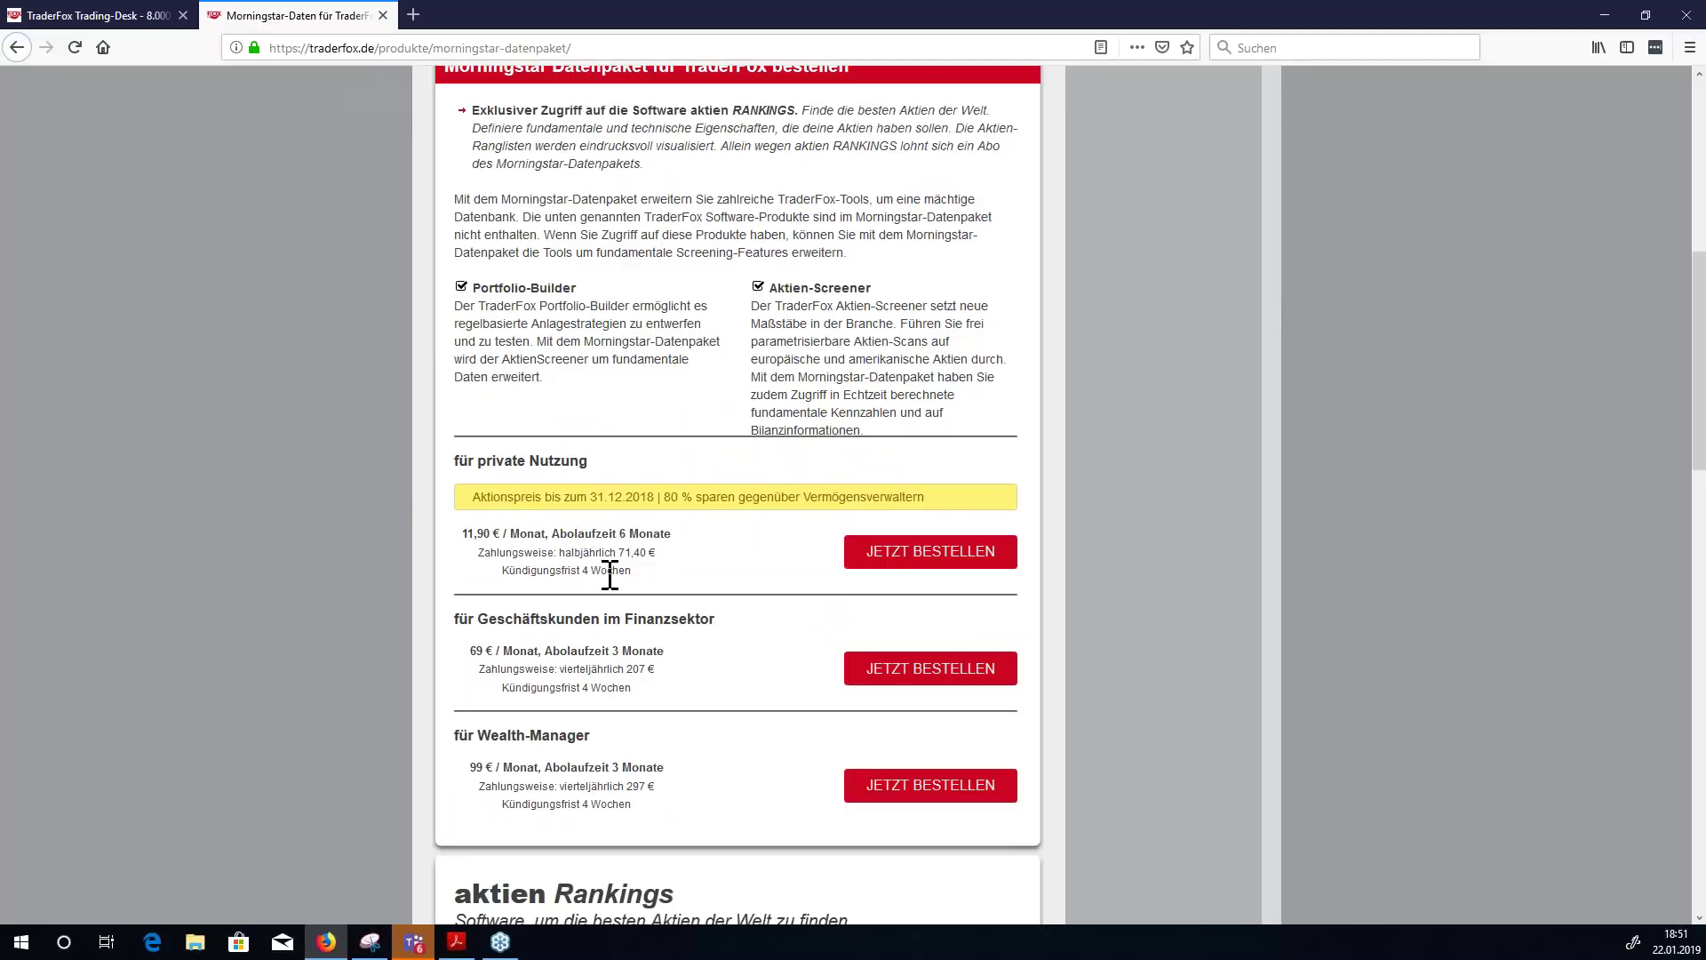